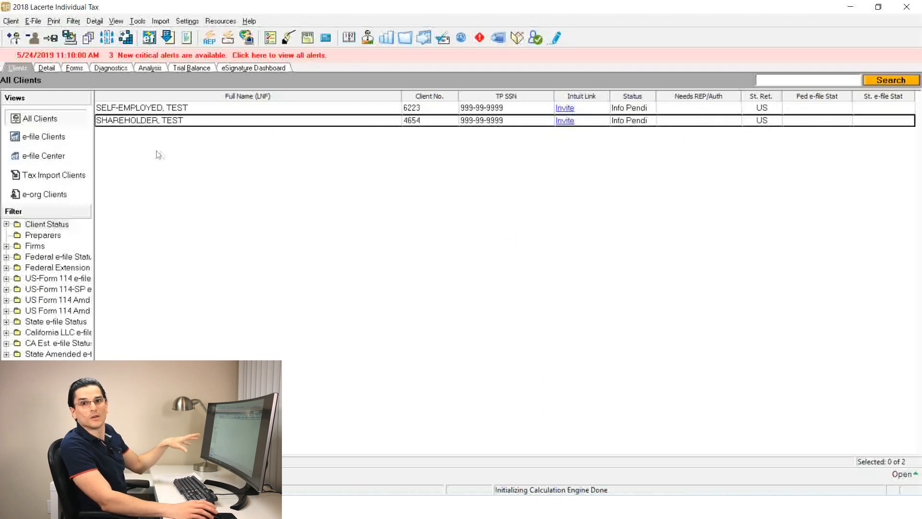
Open the shareholder test client's input detail and look over the Wages, Salaries, Tips (W-2) screen
left_click(48, 67)
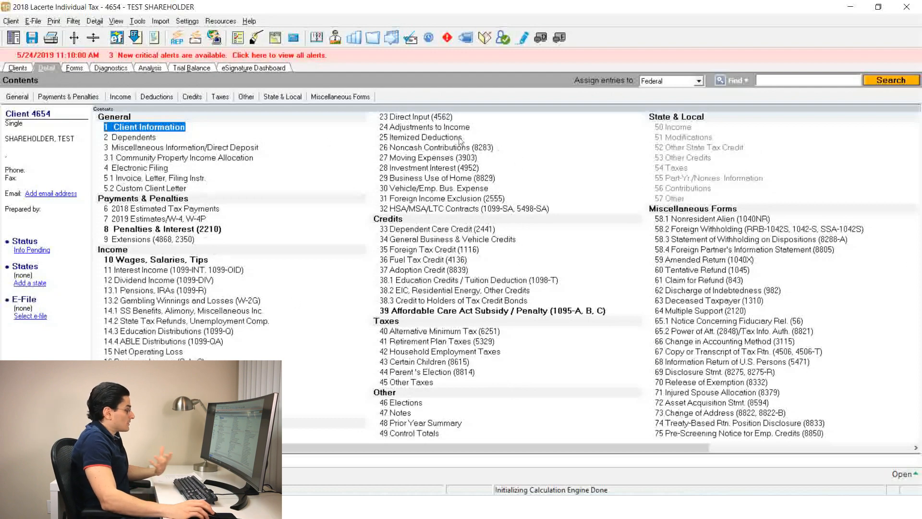
double_click(131, 264)
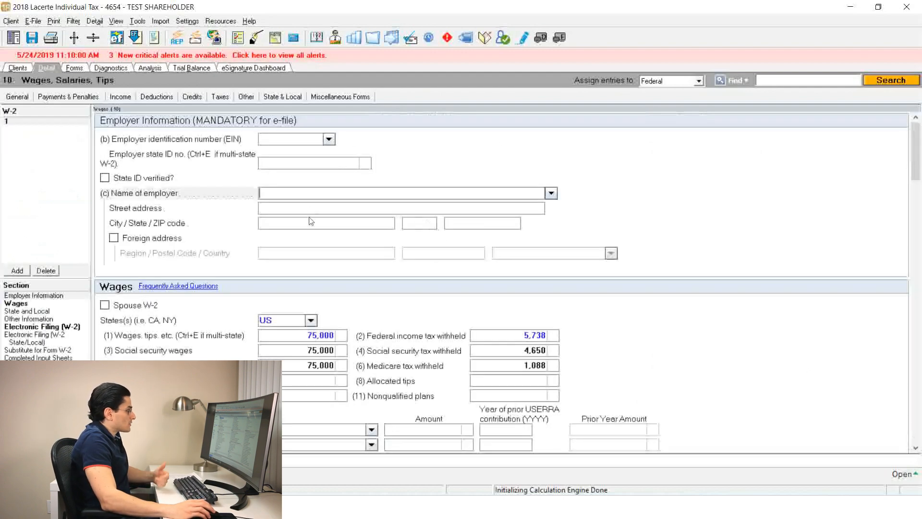
scroll(320, 268, "down", 3)
scroll(320, 270, "up", 1)
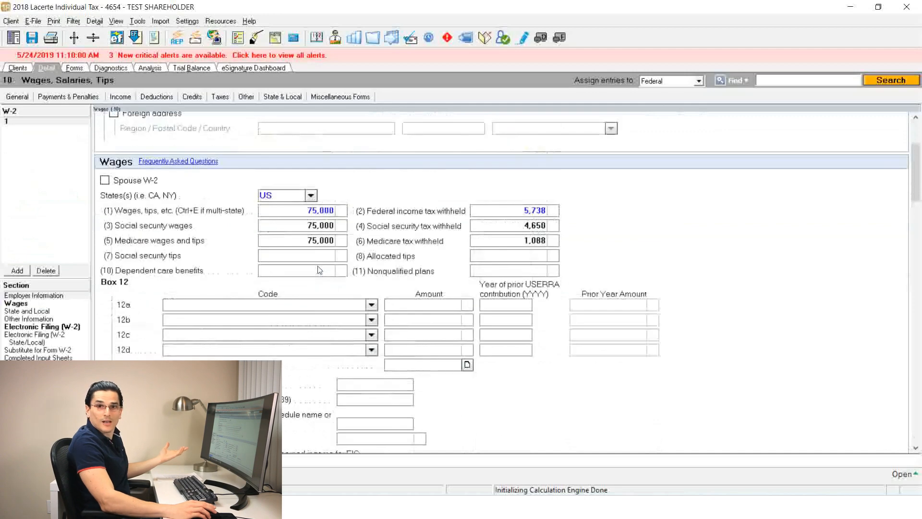
scroll(309, 262, "down", 8)
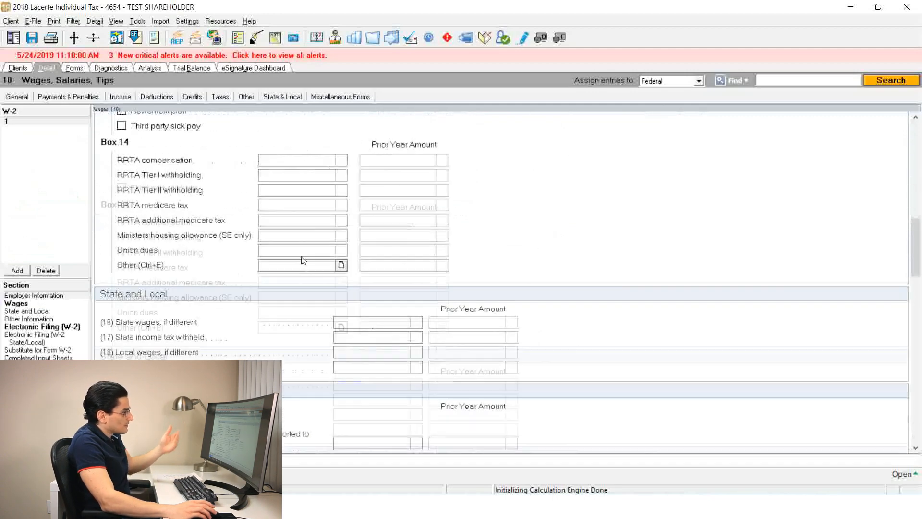
scroll(309, 262, "up", 4)
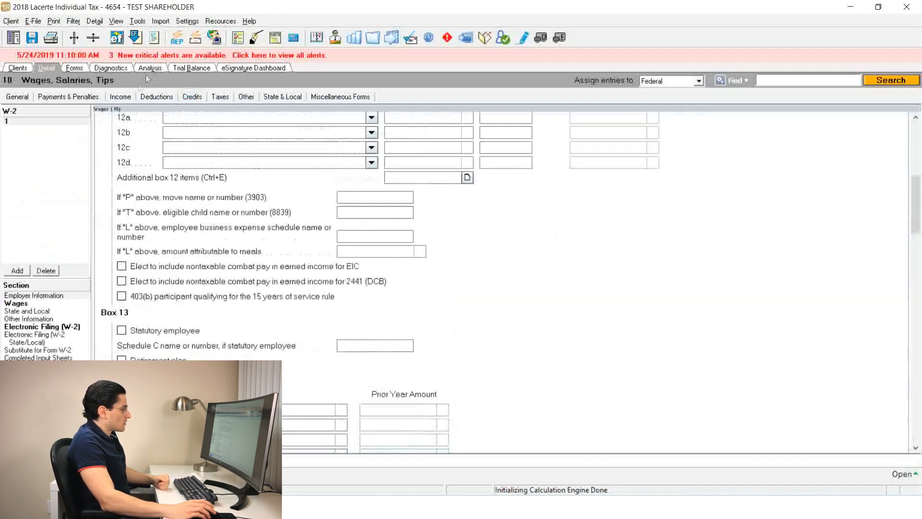
Open the Business Income (Schedule C) input screen and look through its fields down to the Expenses section
left_click(121, 97)
left_click(145, 232)
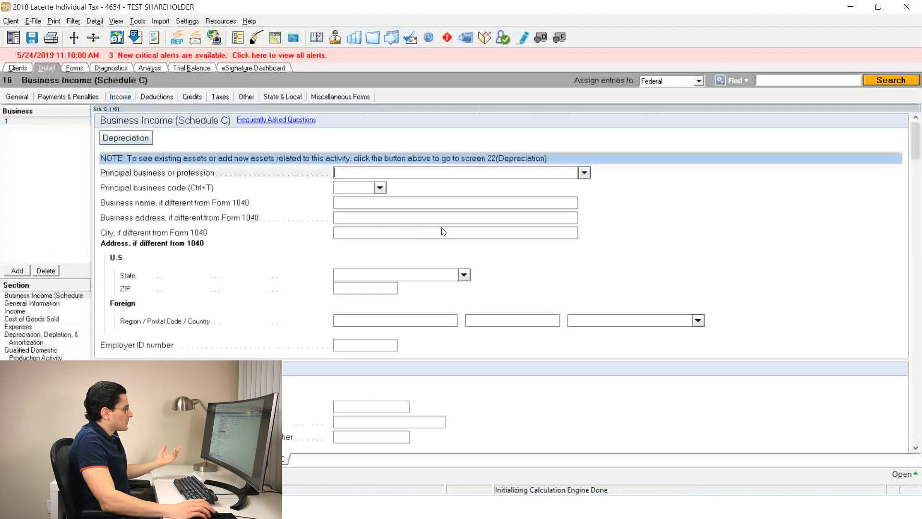
scroll(449, 227, "down", 12)
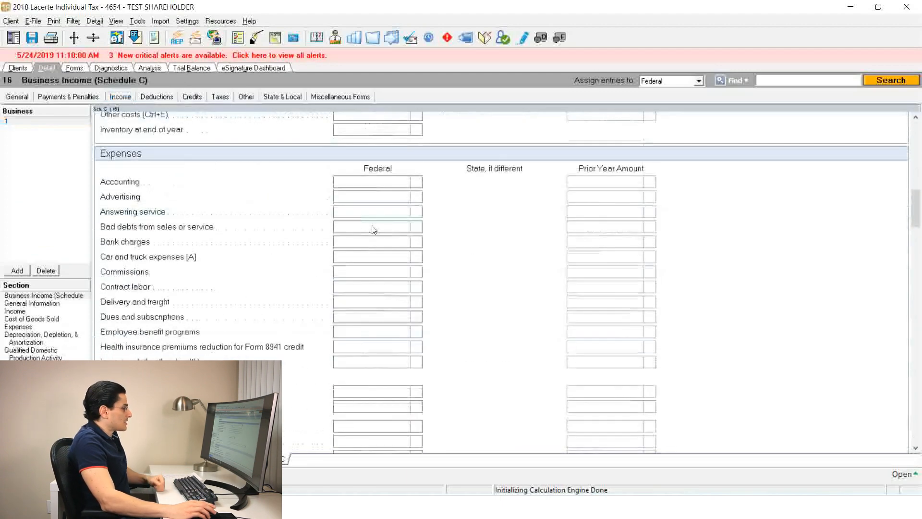
scroll(368, 230, "up", 5)
scroll(359, 384, "down", 9)
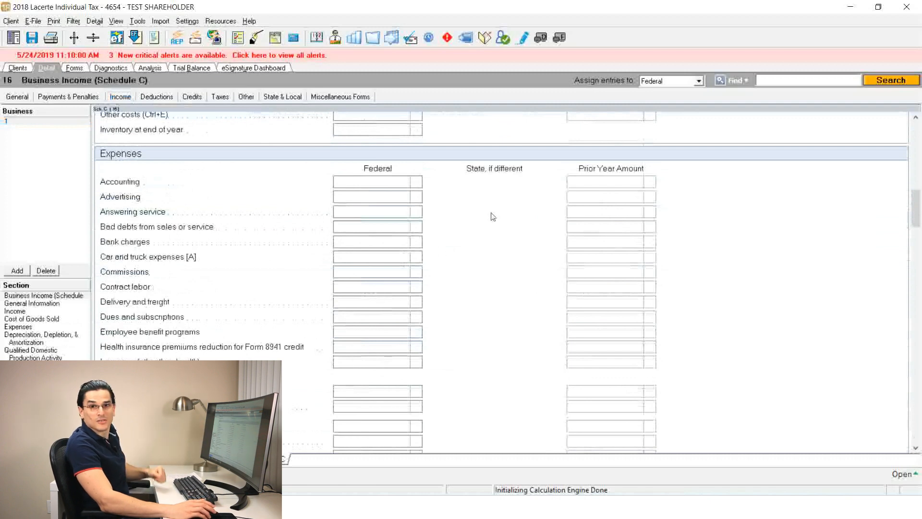
left_click(124, 95)
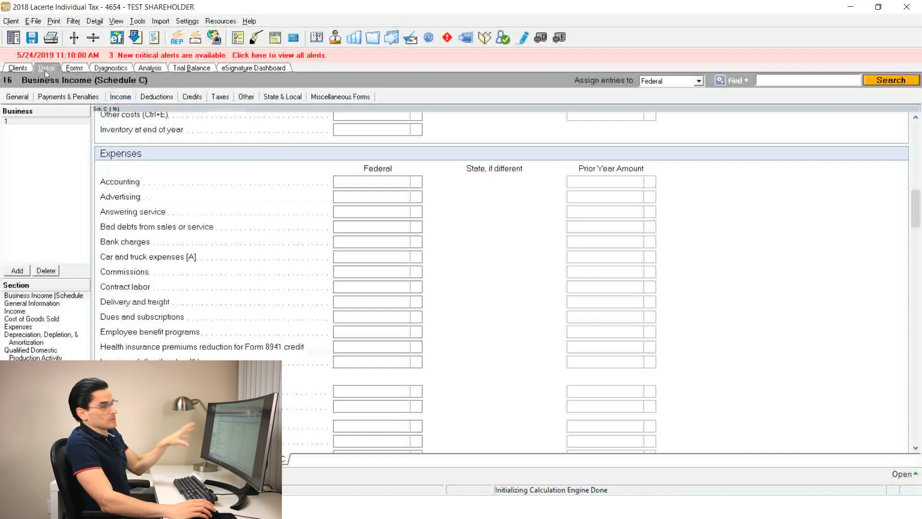
Enlarge Form 1040 in the forms view and read through the return to the end of Schedule 1
left_click(74, 70)
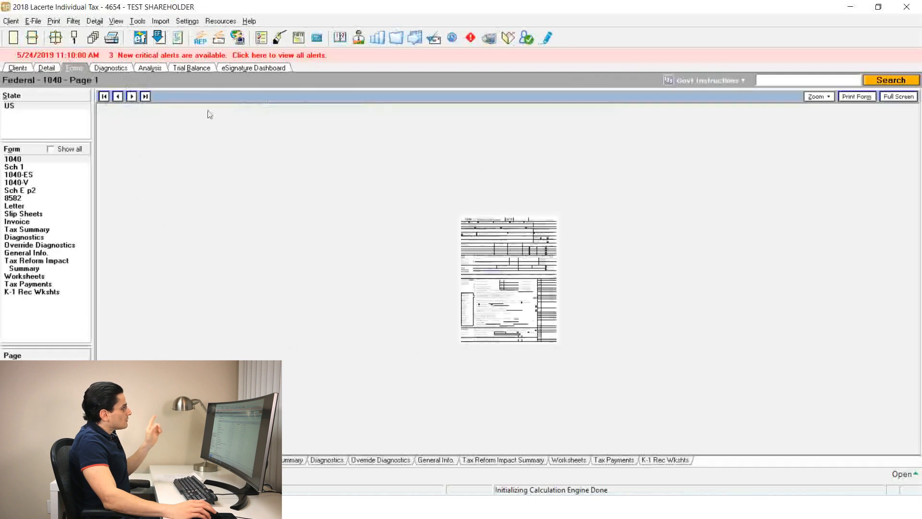
left_click(822, 98)
left_click(827, 153)
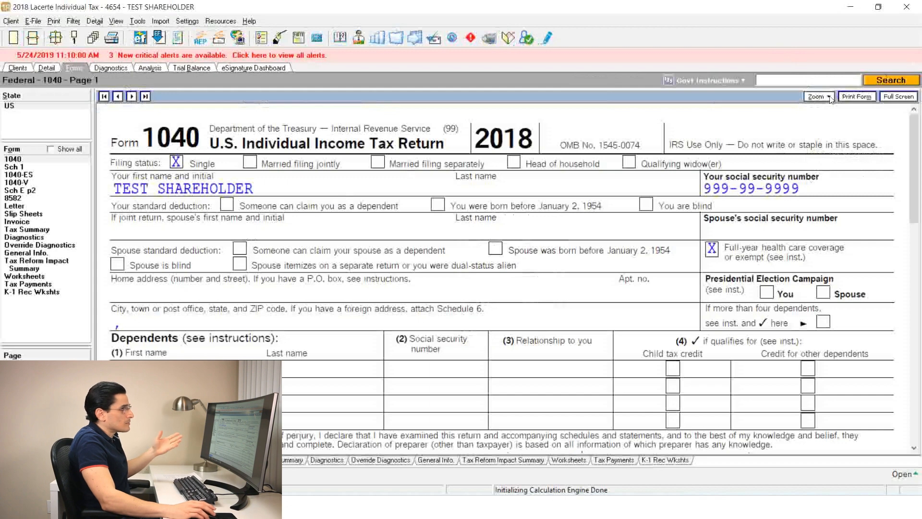
scroll(479, 189, "down", 2)
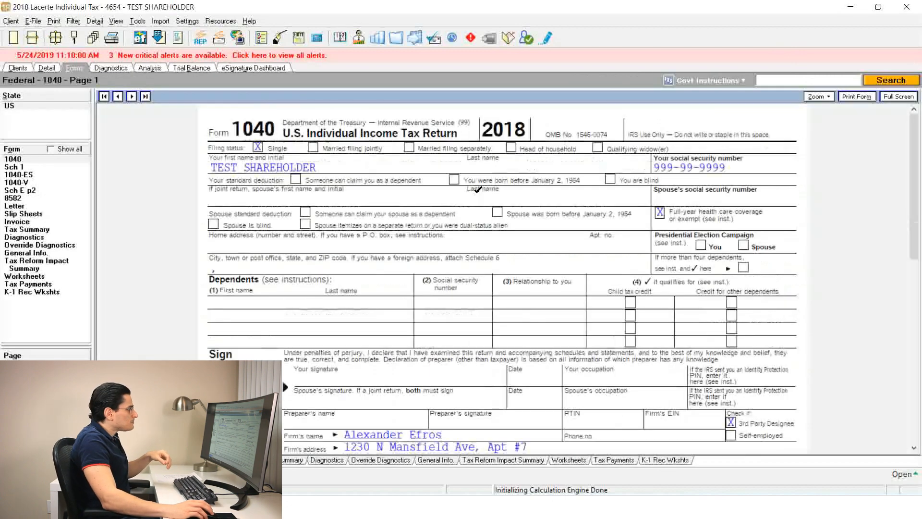
scroll(479, 195, "down", 3)
scroll(479, 195, "down", 5)
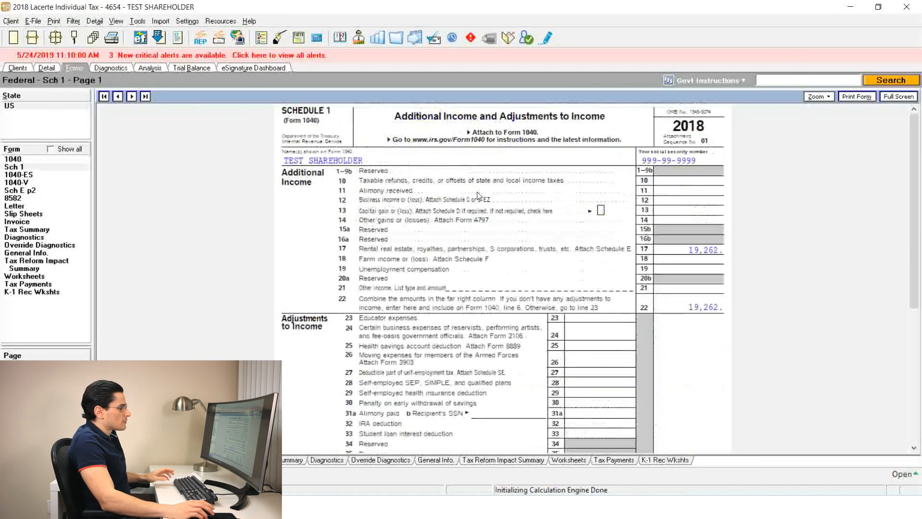
scroll(479, 195, "down", 2)
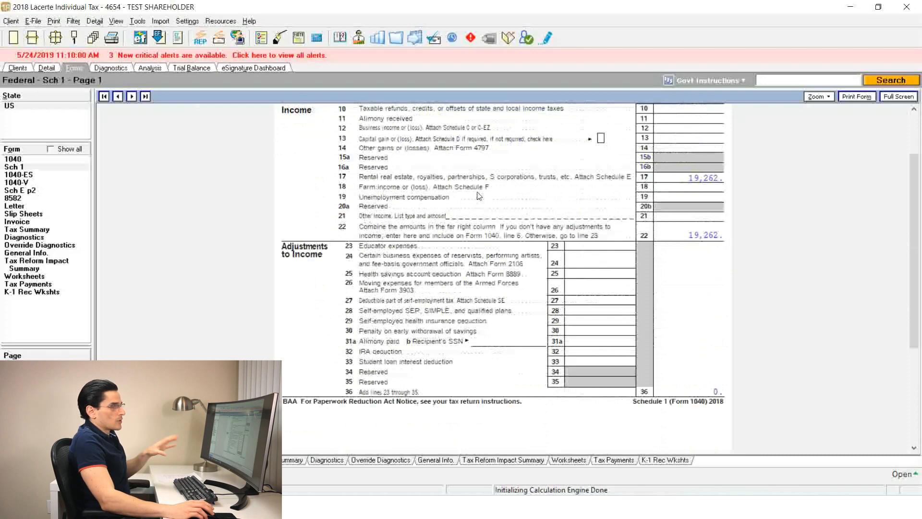
Compare the Business Income input screen with Schedule 1, and go back to page 1 of Form 1040
left_click(38, 68)
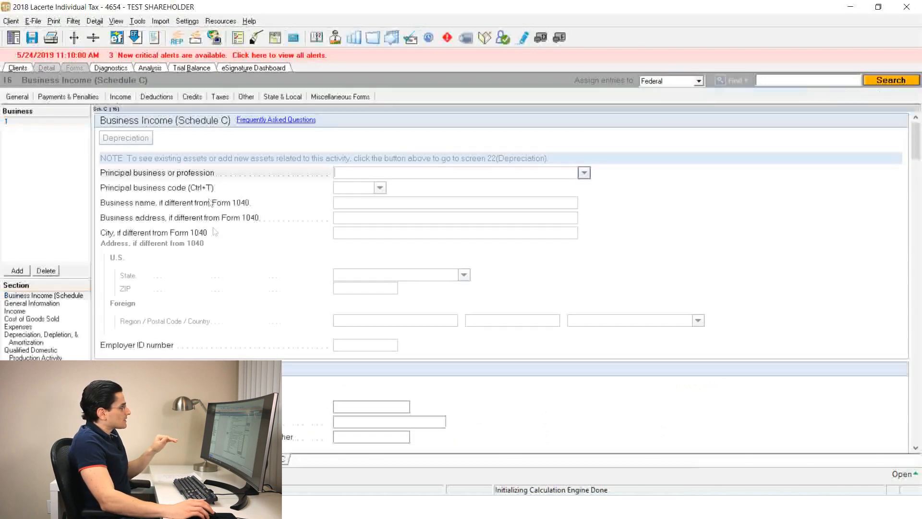
scroll(390, 255, "down", 3)
scroll(391, 255, "up", 1)
scroll(391, 256, "up", 1)
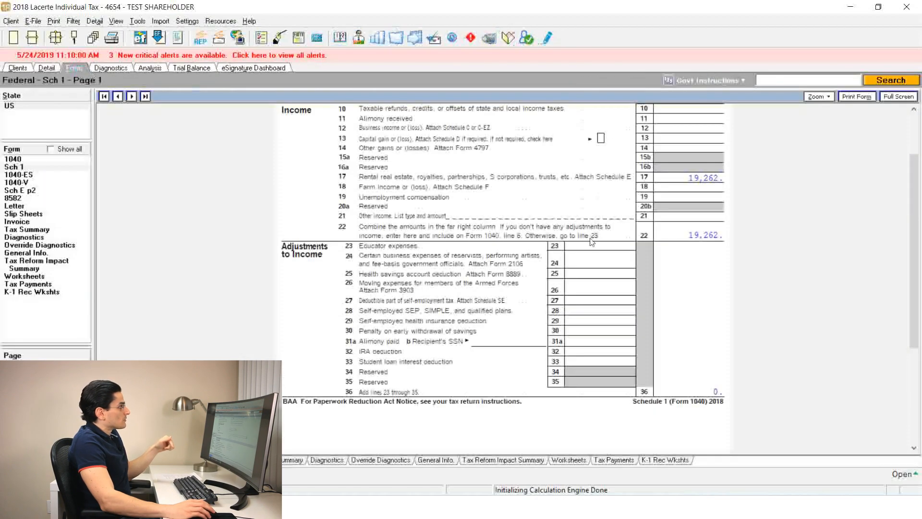
scroll(592, 240, "up", 3)
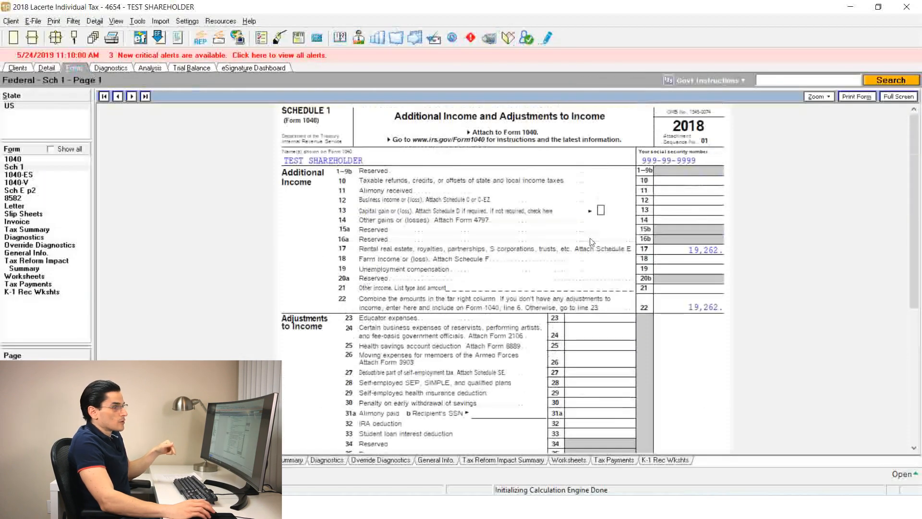
left_click(19, 159)
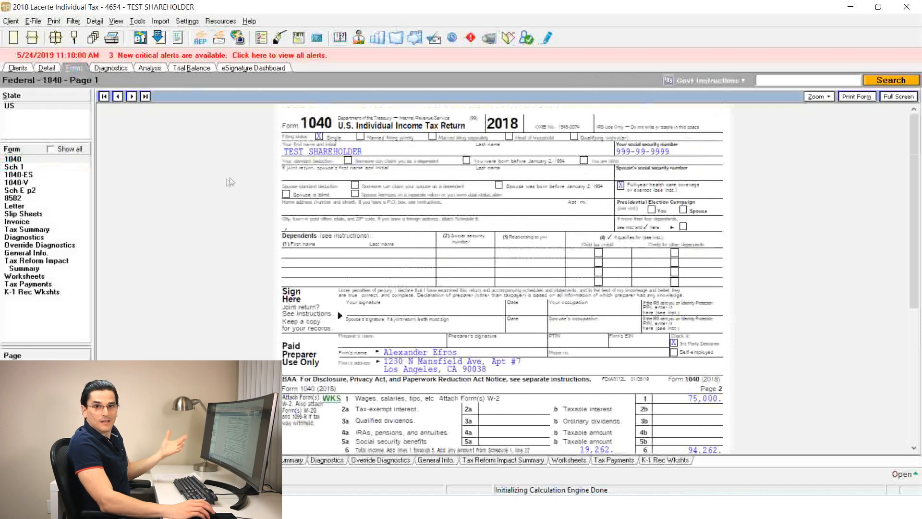
scroll(330, 157, "up", 2)
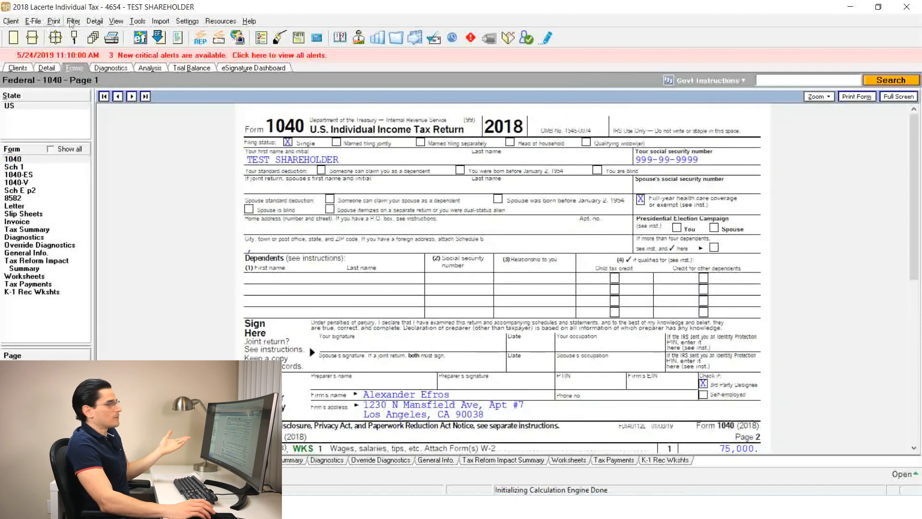
Review the return's critical and informational diagnostics, checking them against Form 1040
left_click(120, 69)
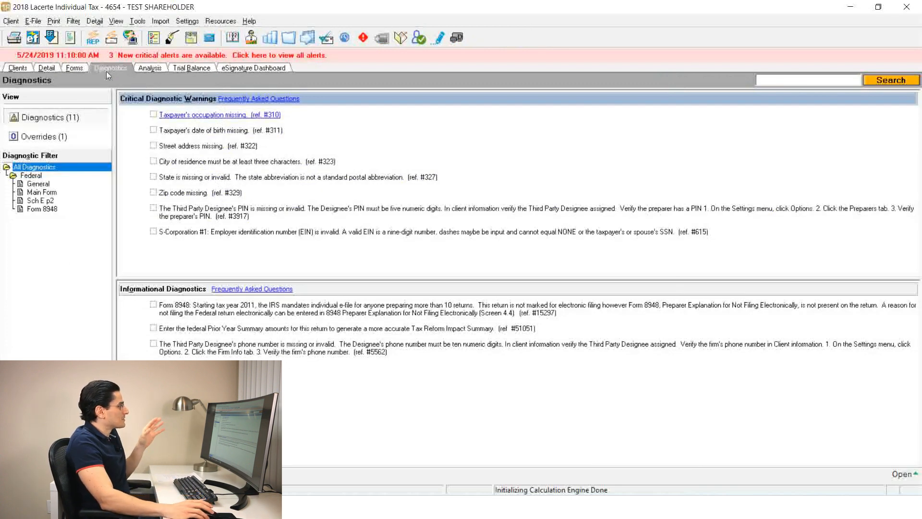
left_click(68, 67)
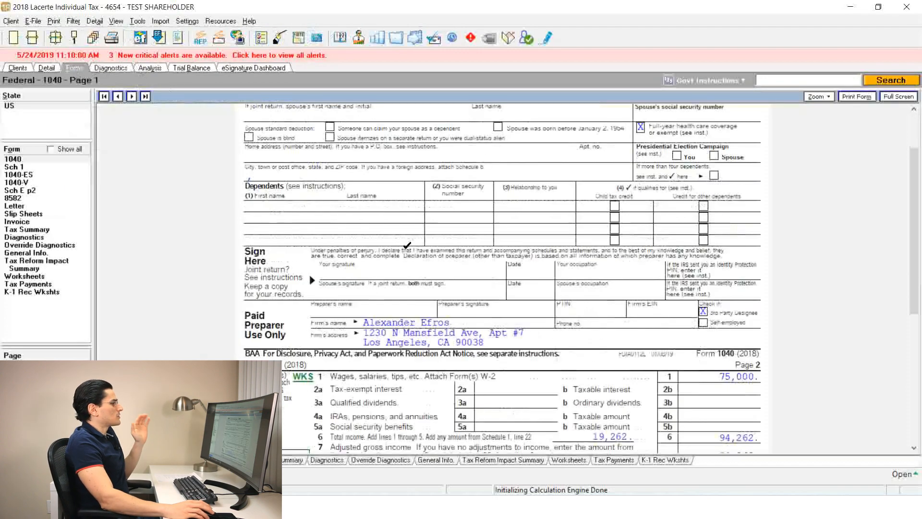
left_click(110, 69)
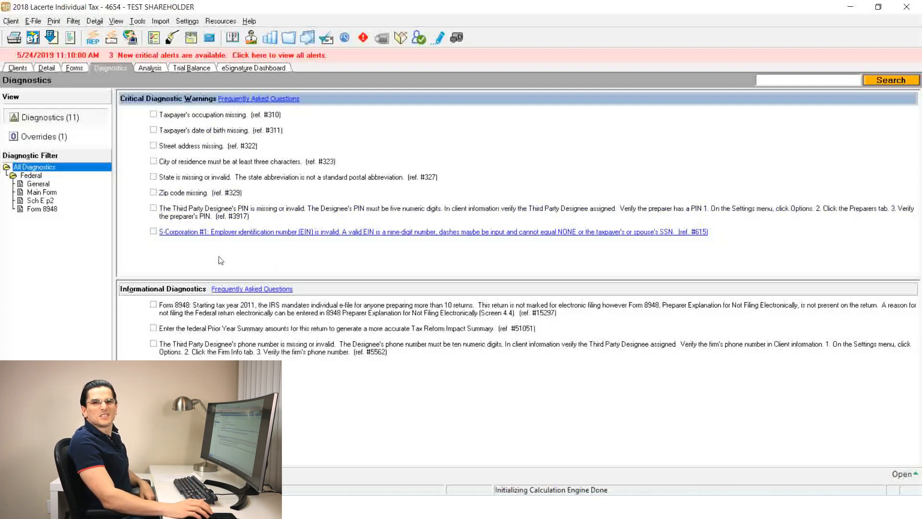
Try to open the tax analysis, and view the eSignature Dashboard before returning to the client list
left_click(152, 70)
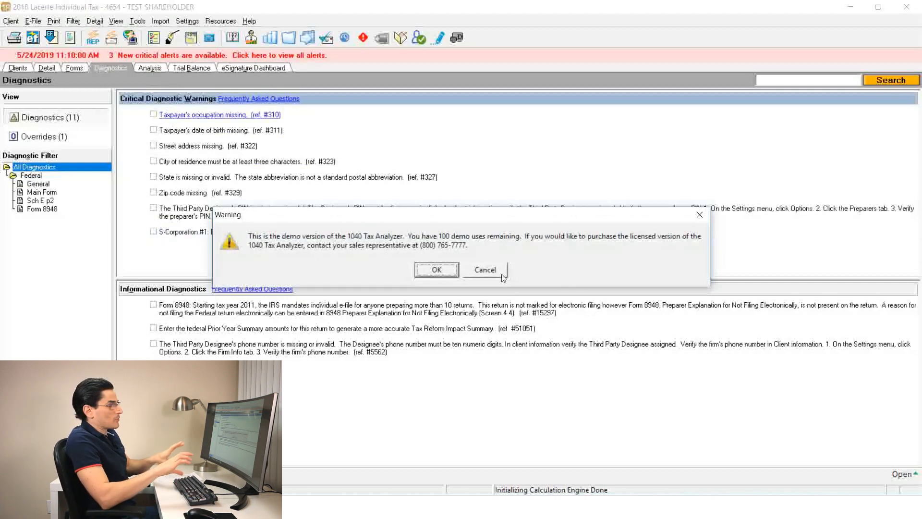
left_click(480, 271)
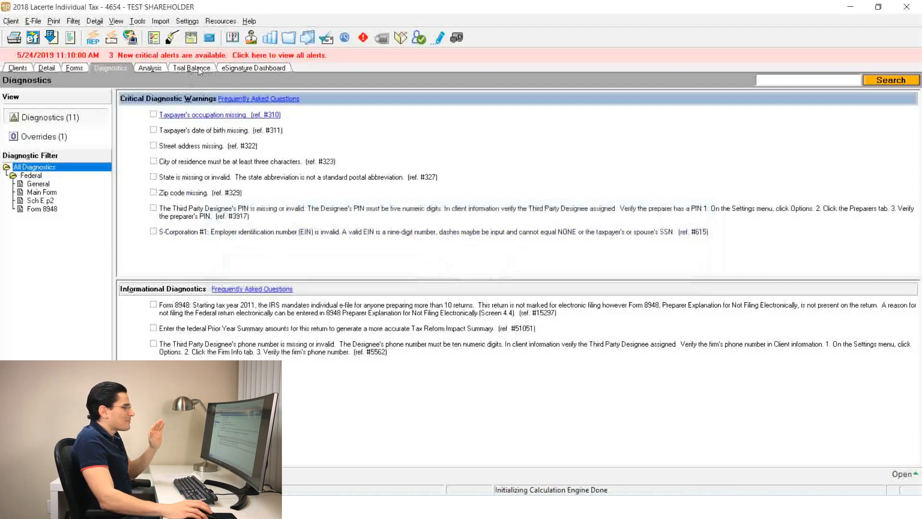
left_click(238, 69)
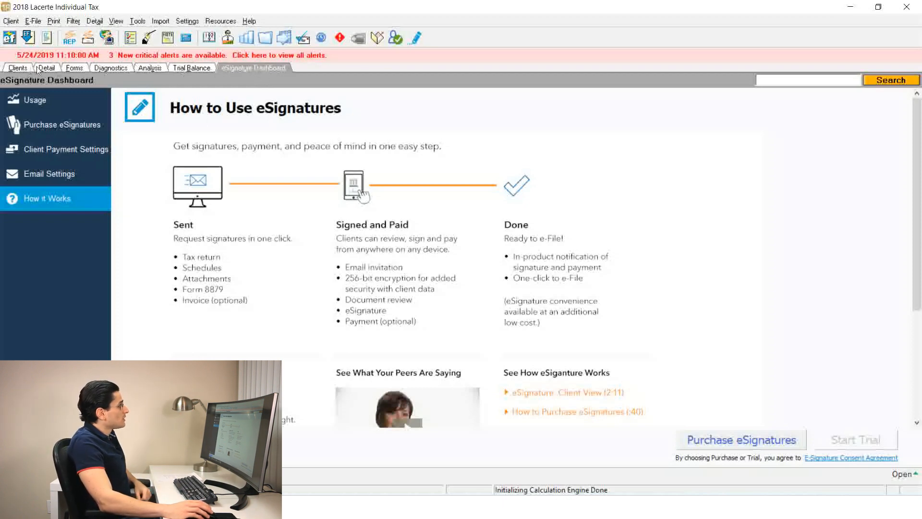
left_click(22, 70)
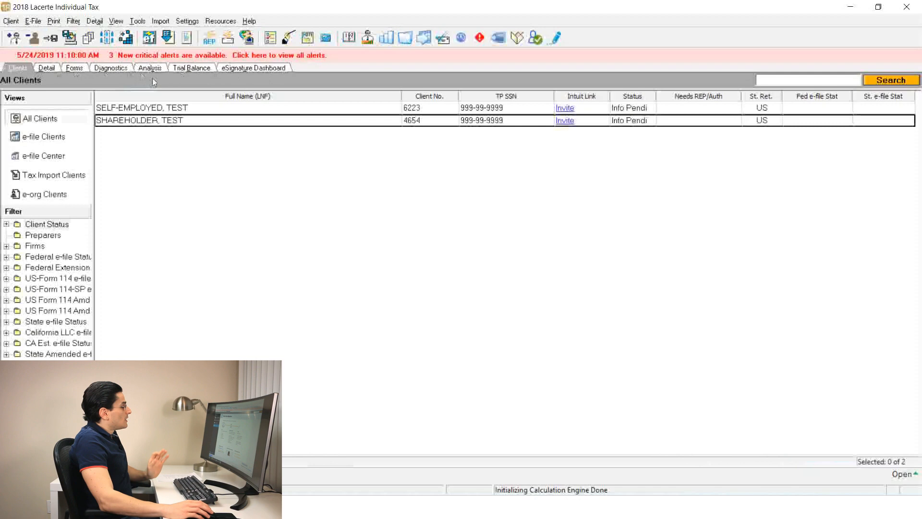
Reopen the client's forms, leaf through Sch E p2, 8582, Letter, Slip Sheets, Invoice and Tax Summary, and return to Form 1040
left_click(47, 69)
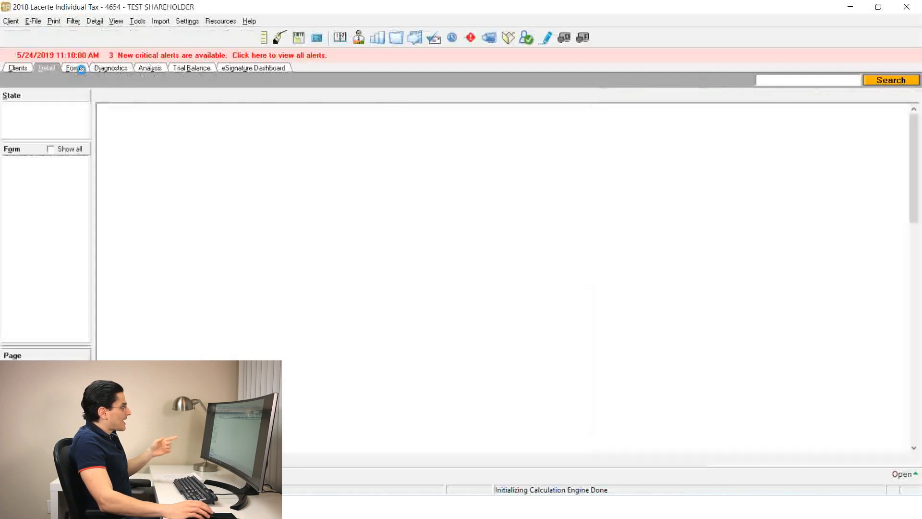
left_click(77, 68)
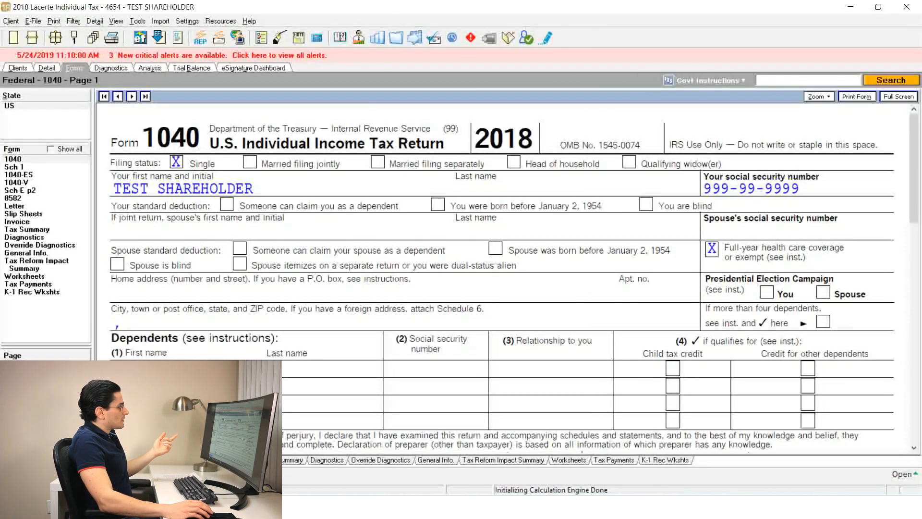
left_click(128, 461)
left_click(157, 460)
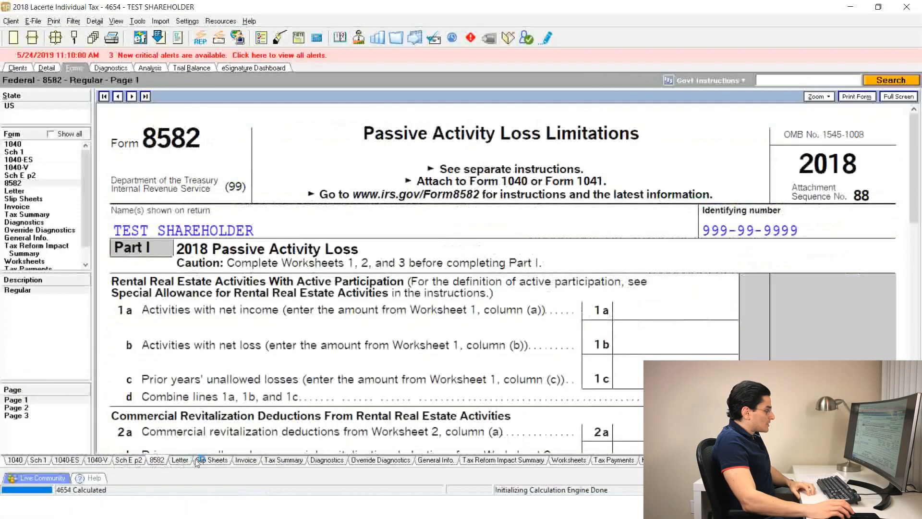
left_click(182, 460)
left_click(212, 460)
left_click(246, 460)
left_click(276, 461)
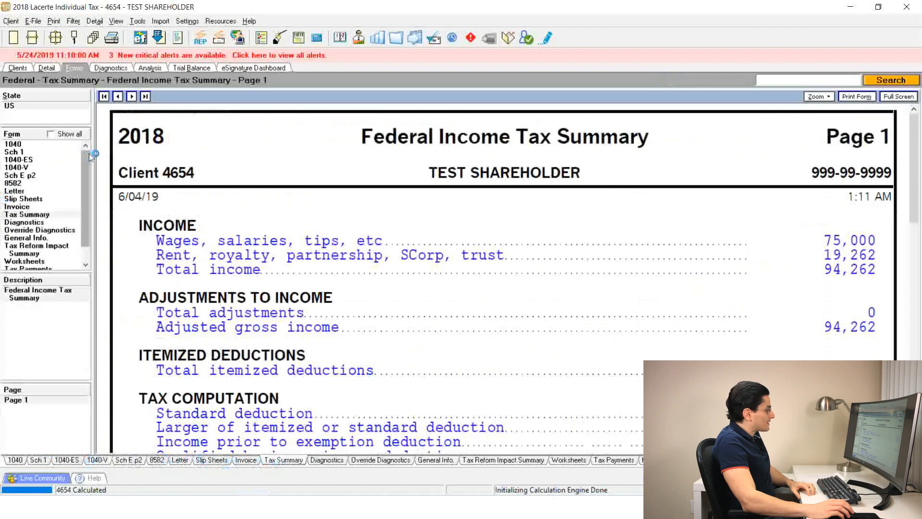
left_click(58, 190)
left_click(55, 182)
left_click(28, 144)
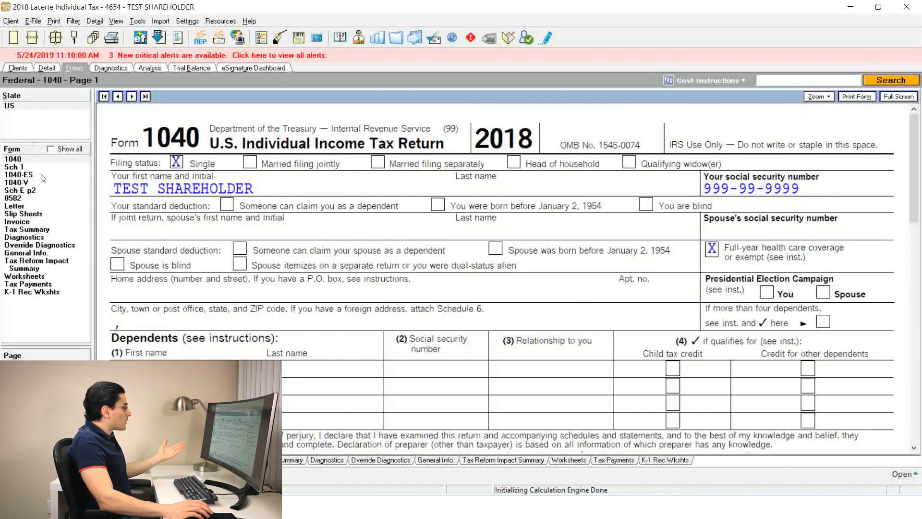
Show all available forms in the form list and examine Schedule 1's additional income lines, ending at the client list
left_click(50, 149)
left_click_drag(85, 168, 103, 178)
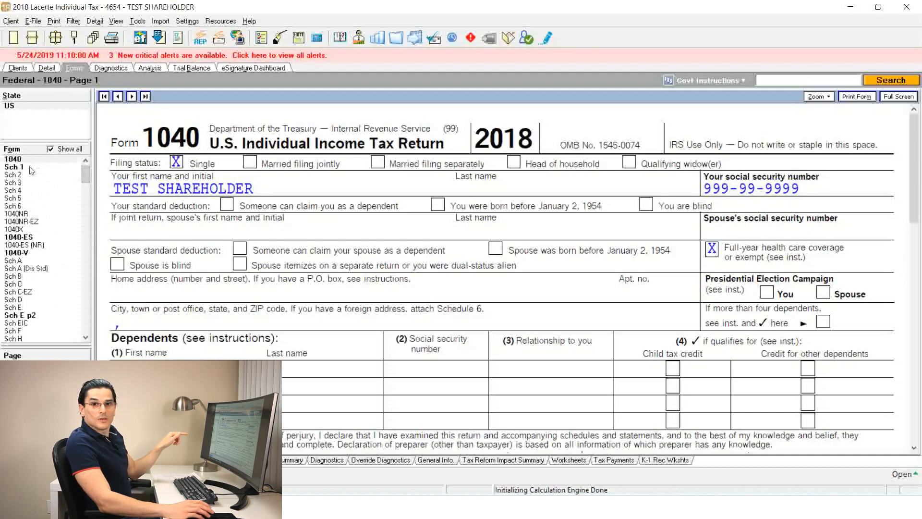
left_click(15, 167)
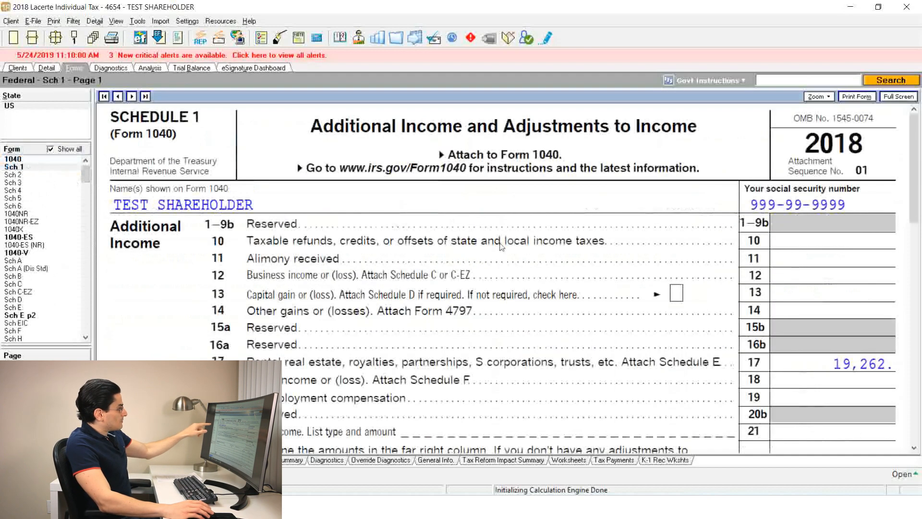
scroll(489, 260, "down", 2)
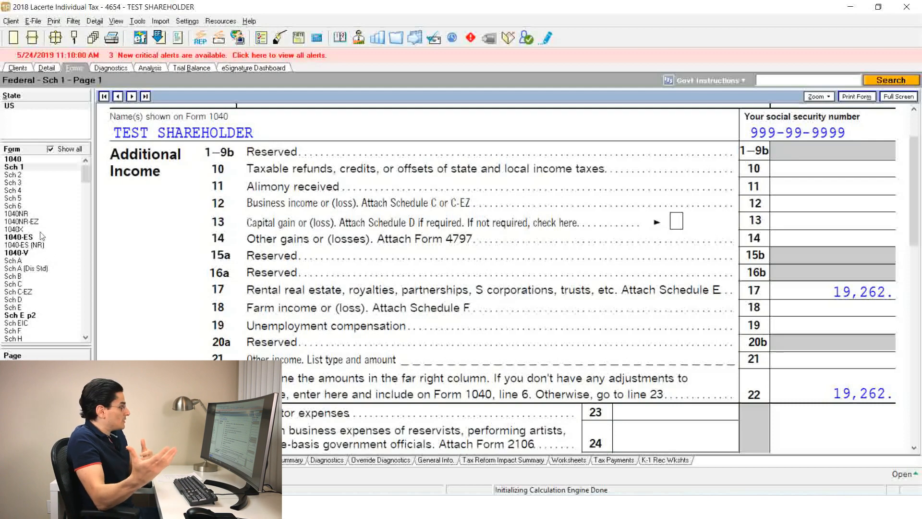
left_click(18, 68)
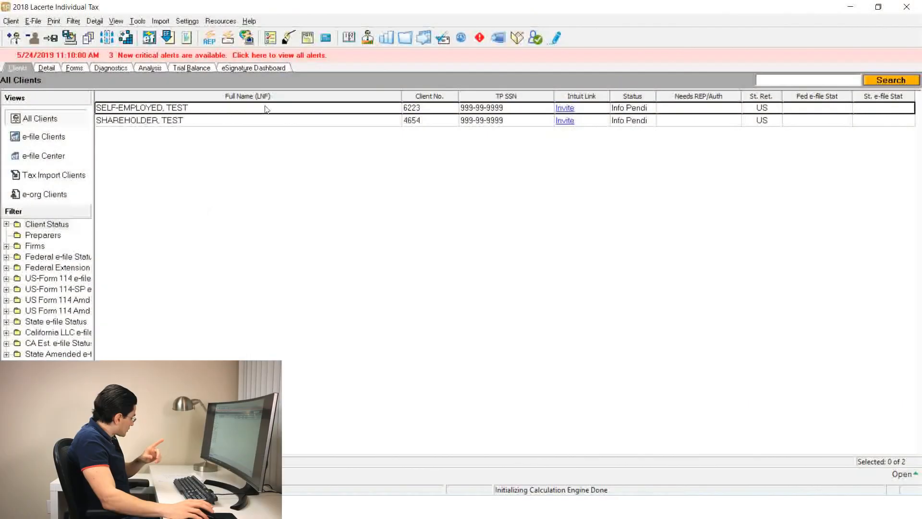
Open the display options for the client list and examine the available Appointment Information, Client Invoice and Miscellaneous fields
left_click(266, 109)
left_click(293, 120)
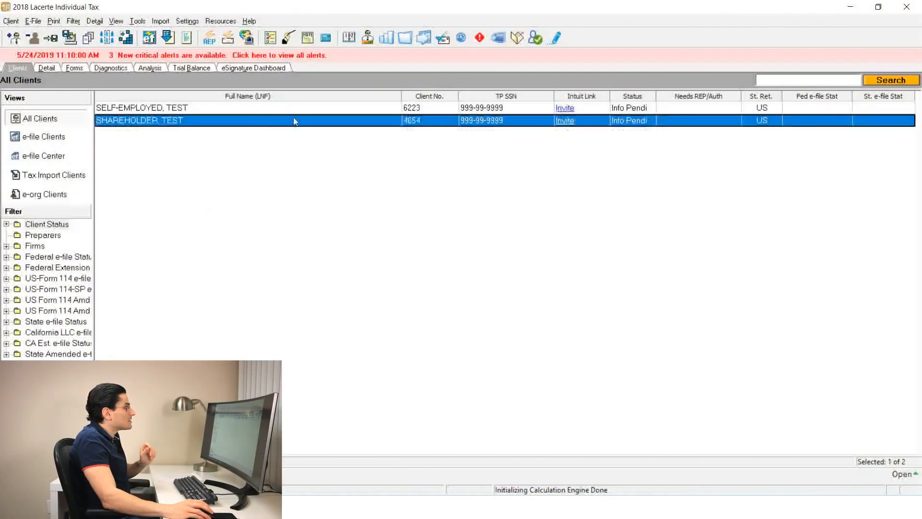
right_click(378, 102)
left_click(413, 154)
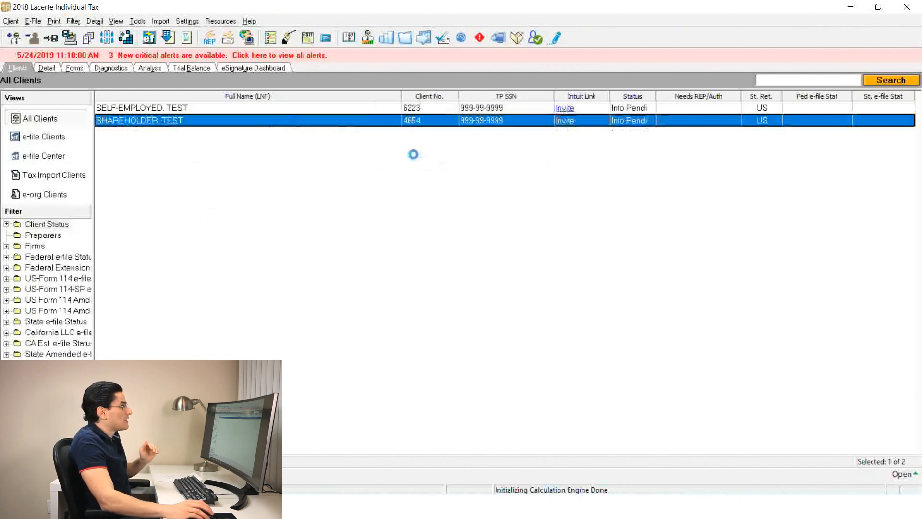
left_click(260, 190)
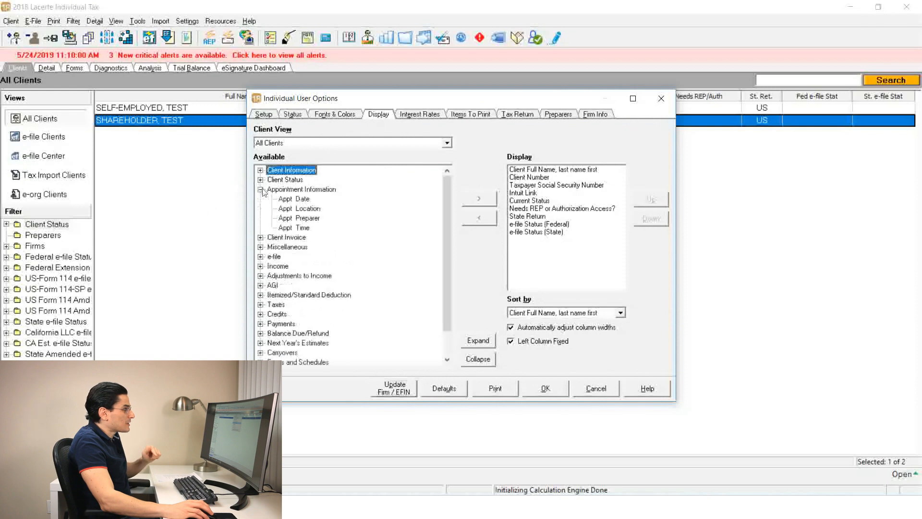
left_click(261, 237)
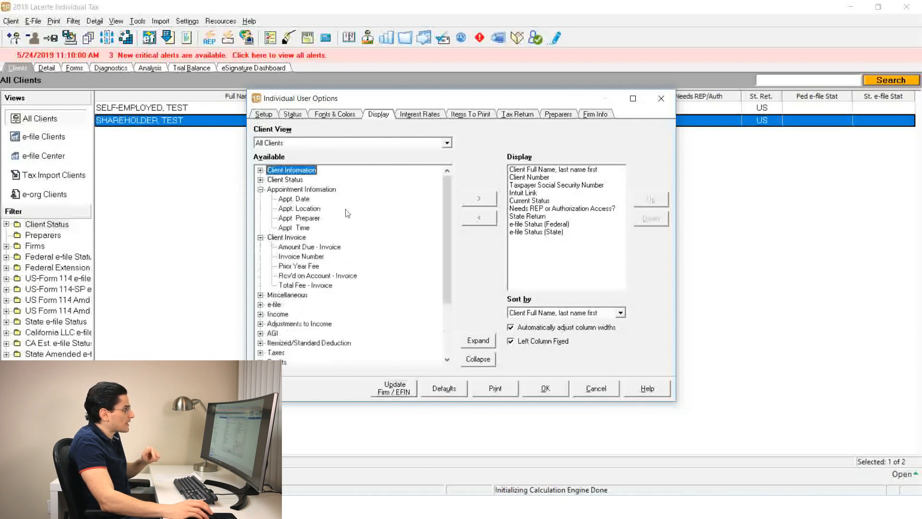
scroll(347, 213, "down", 2)
left_click(260, 237)
scroll(299, 227, "down", 4)
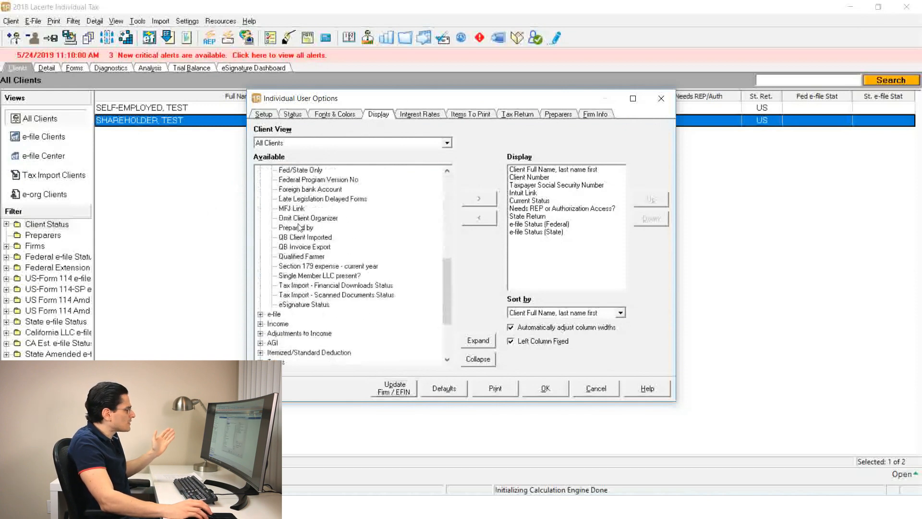
Examine the available e-file, AGI, Adjustments to Income, Taxes and Credits display fields, and leave the options without saving
scroll(299, 227, "down", 3)
left_click(261, 227)
scroll(295, 225, "down", 10)
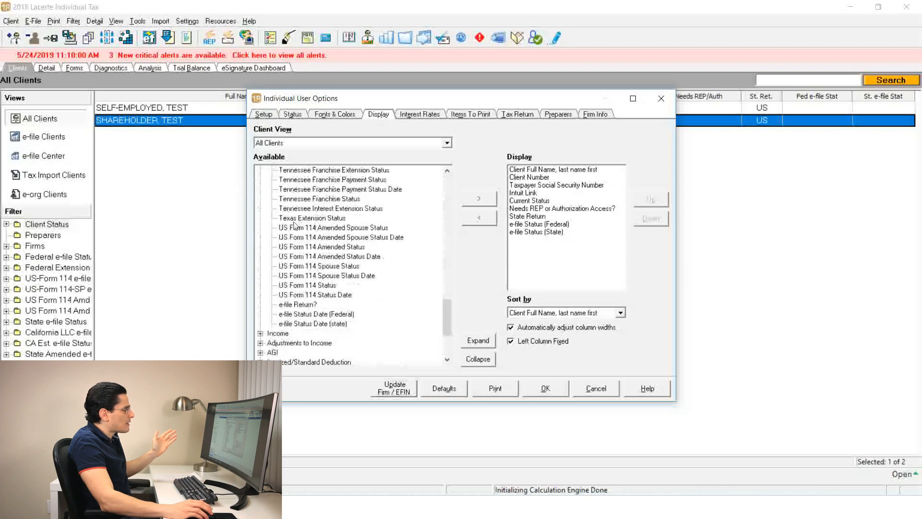
scroll(295, 226, "down", 3)
left_click(260, 266)
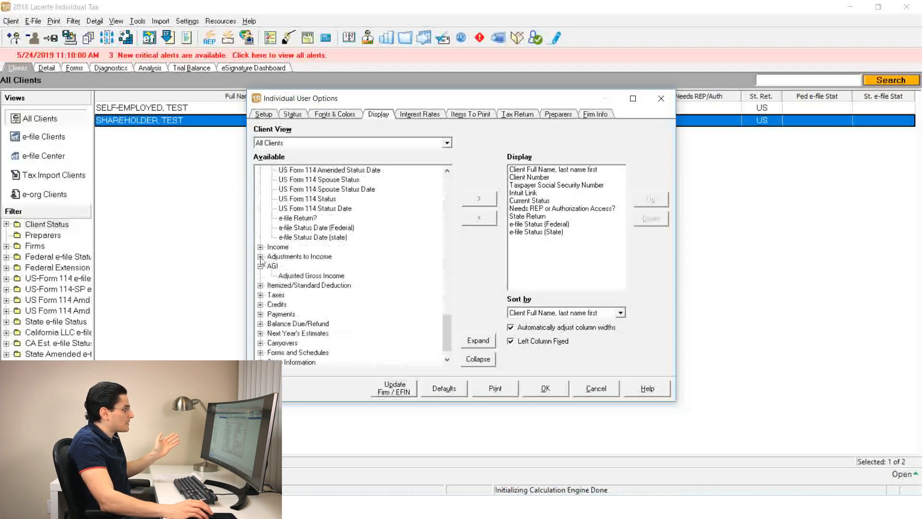
left_click(261, 256)
scroll(330, 262, "down", 4)
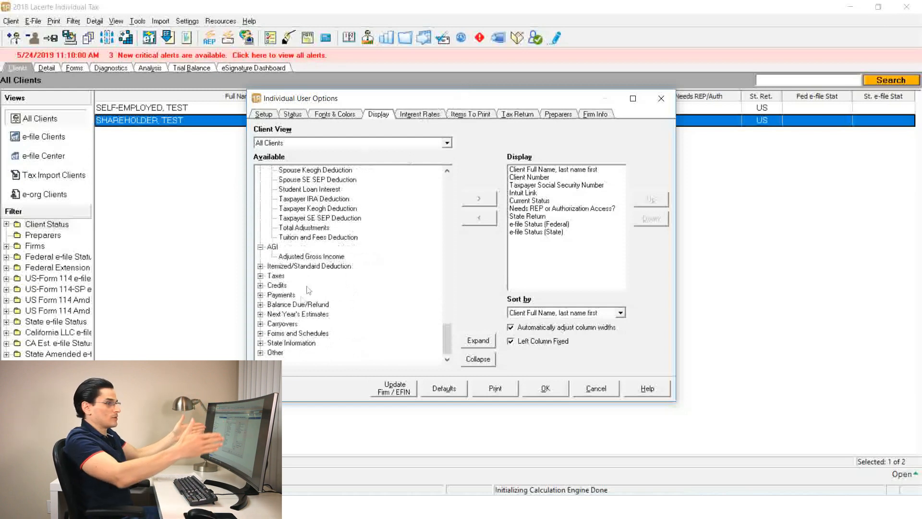
left_click(260, 275)
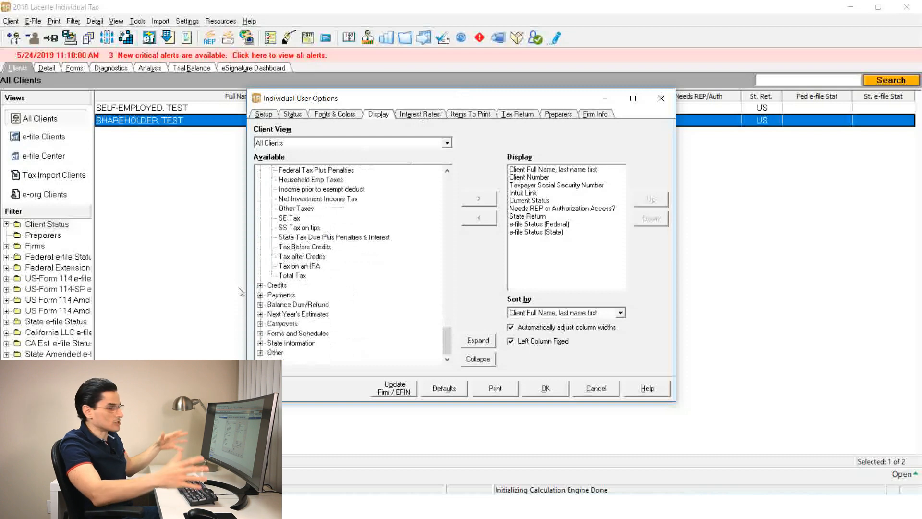
left_click(261, 285)
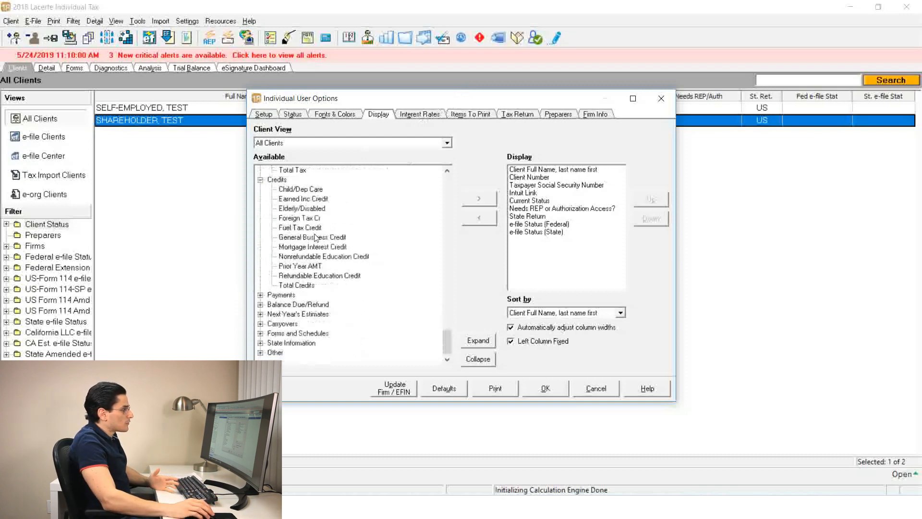
left_click(604, 387)
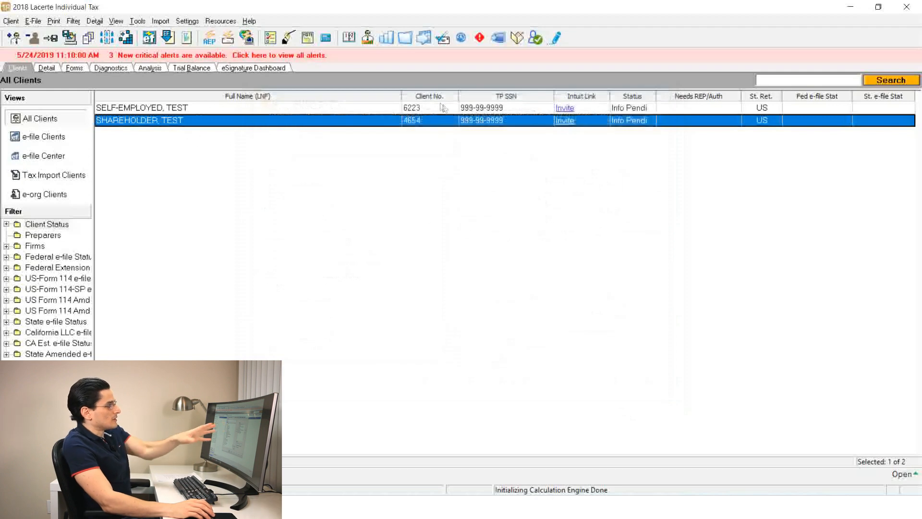
Try Client No. as the first column of the client list, and return Full Name to first place
left_click(385, 109)
left_click(383, 123)
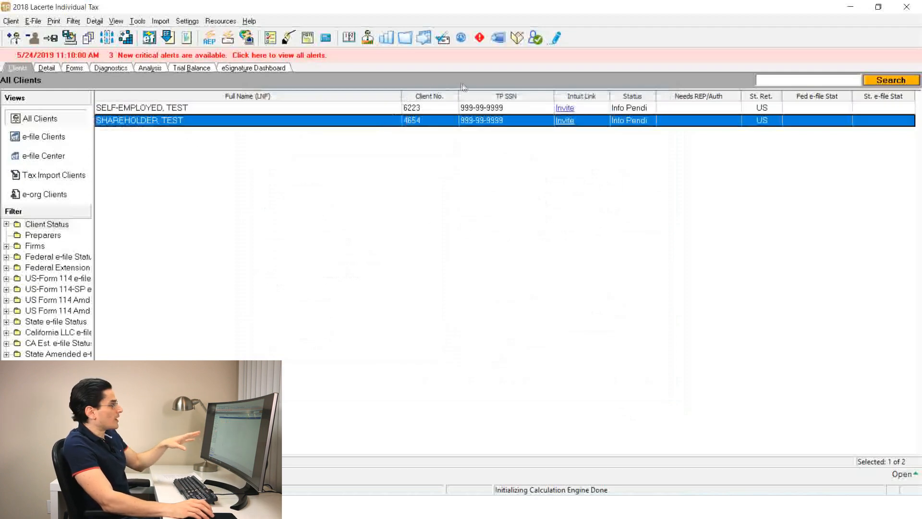
left_click(533, 97)
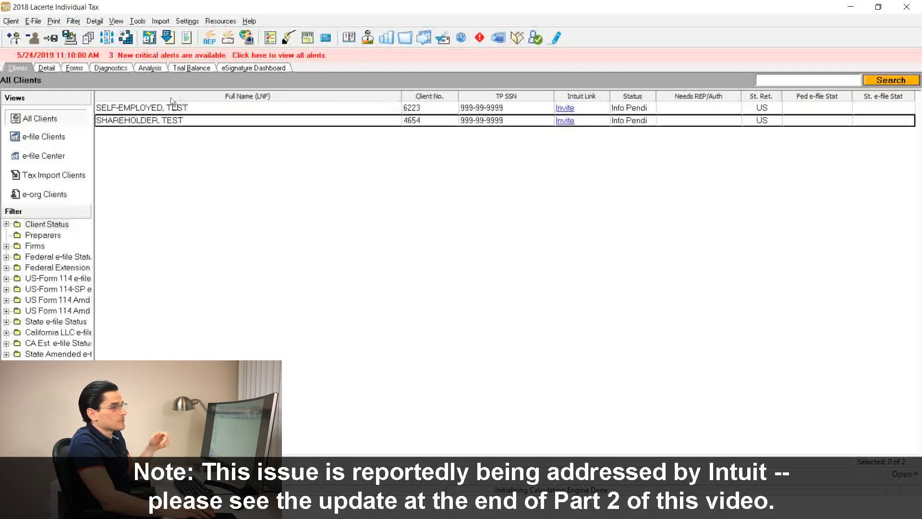
left_click_drag(102, 98, 96, 99)
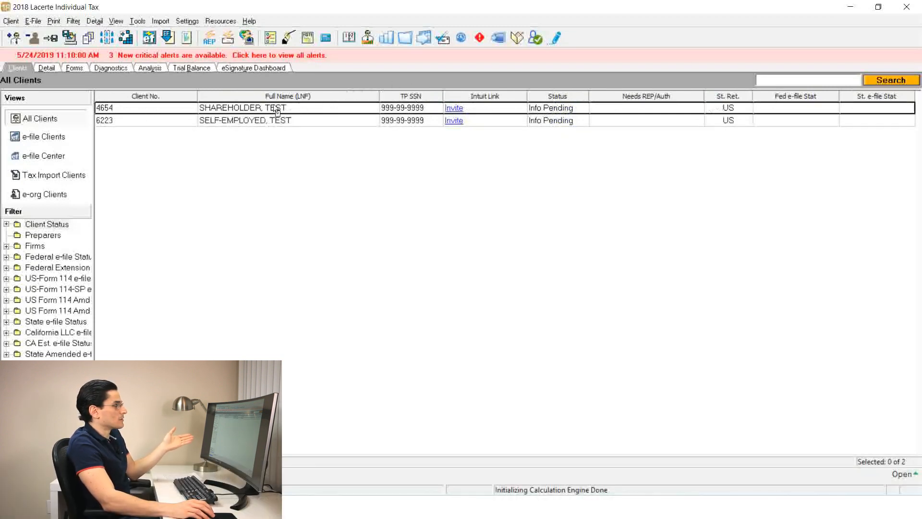
left_click_drag(111, 98, 99, 97)
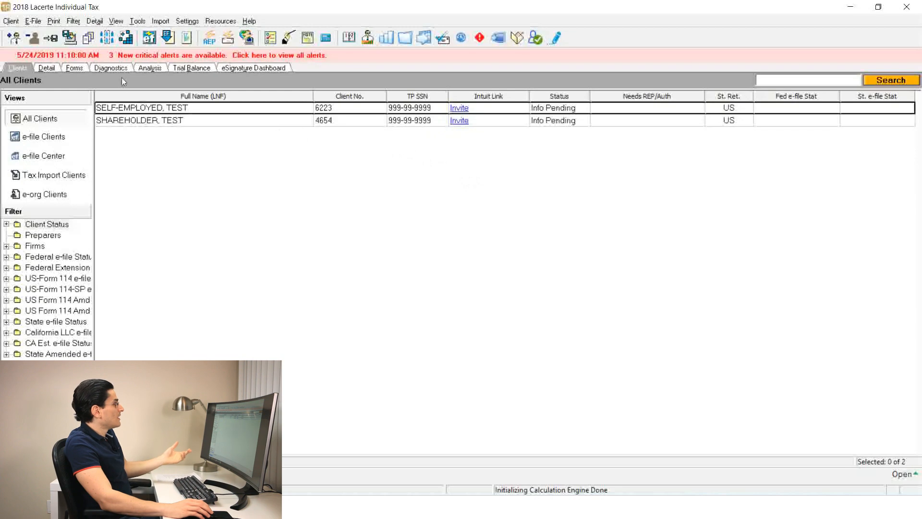
Open the TEST SELF-EMPLOYED client's input detail and look over the Penalties & Interest and Wages, Salaries, Tips screens
double_click(165, 114)
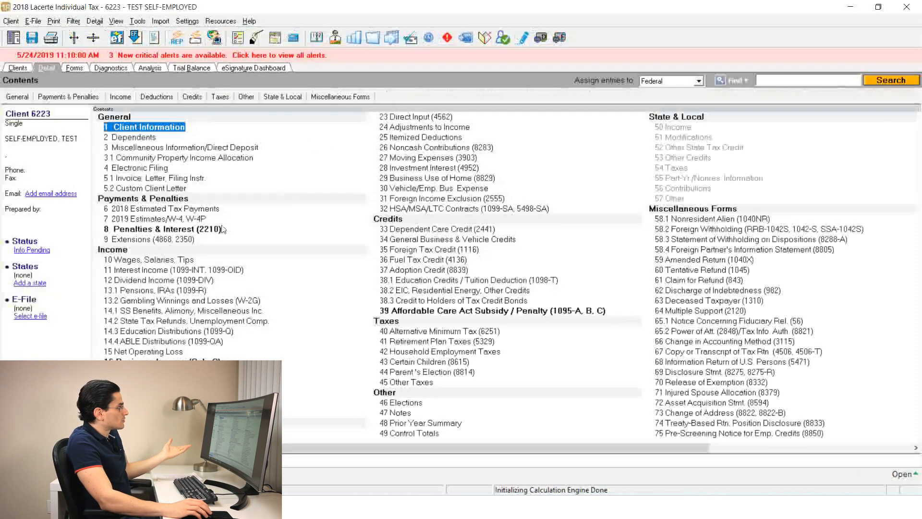
left_click(166, 229)
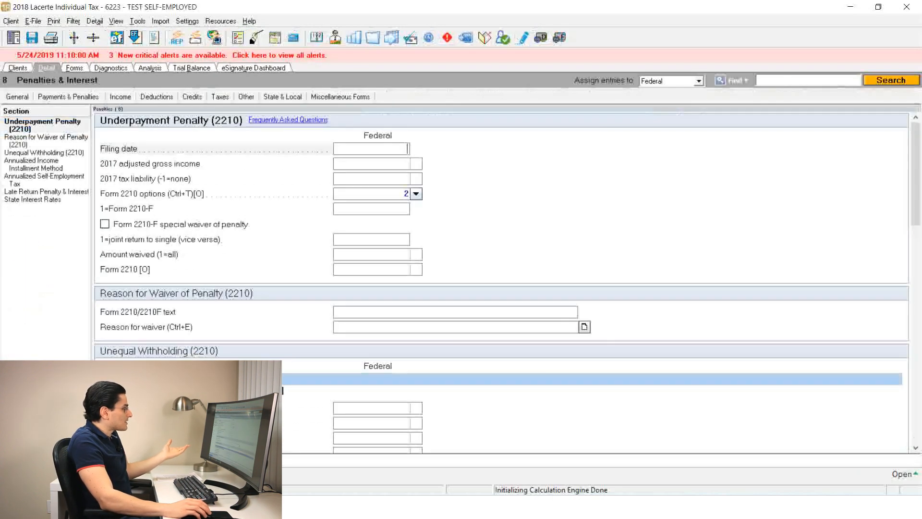
left_click(123, 99)
left_click(126, 110)
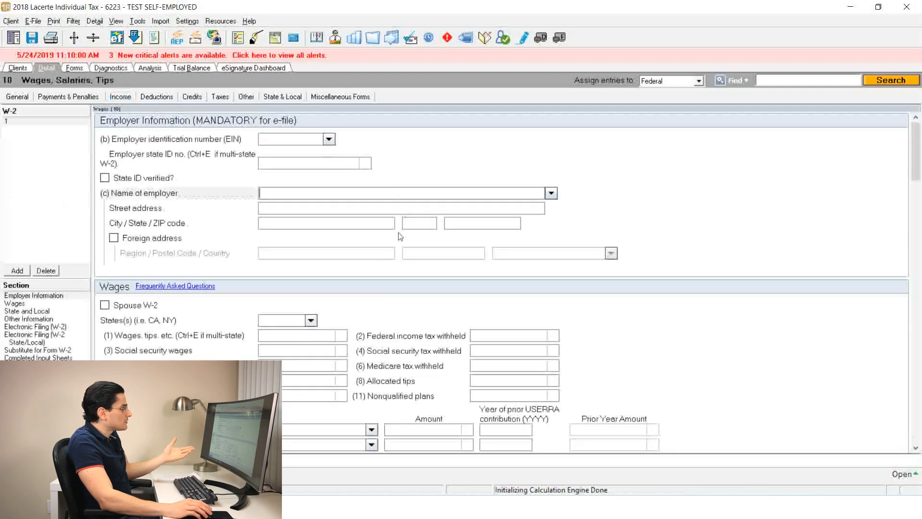
scroll(171, 184, "down", 5)
Open the client's forms and view Form 1040 zoomed to page width
left_click(82, 69)
left_click(819, 96)
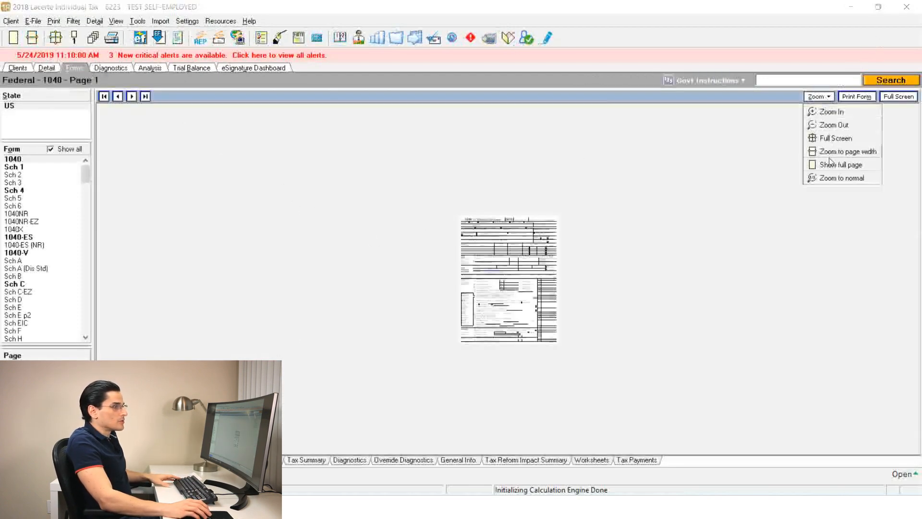
left_click(834, 151)
scroll(407, 232, "down", 10)
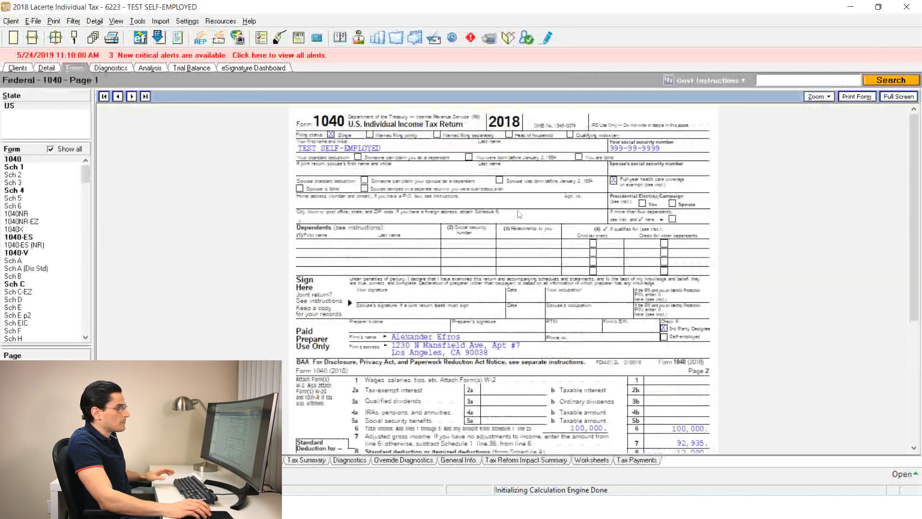
Stop showing all available forms in the form list, and examine Schedule 4 and Schedule 1
left_click(31, 196)
left_click(28, 189)
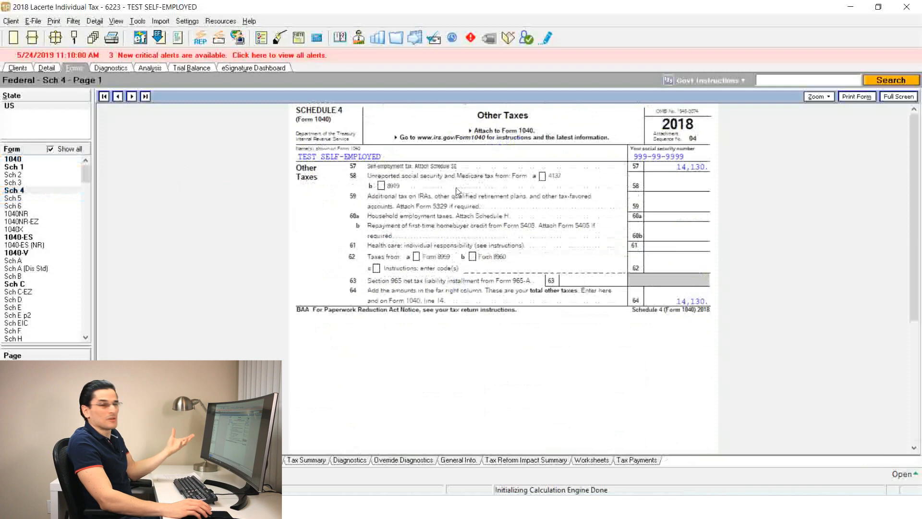
left_click(50, 149)
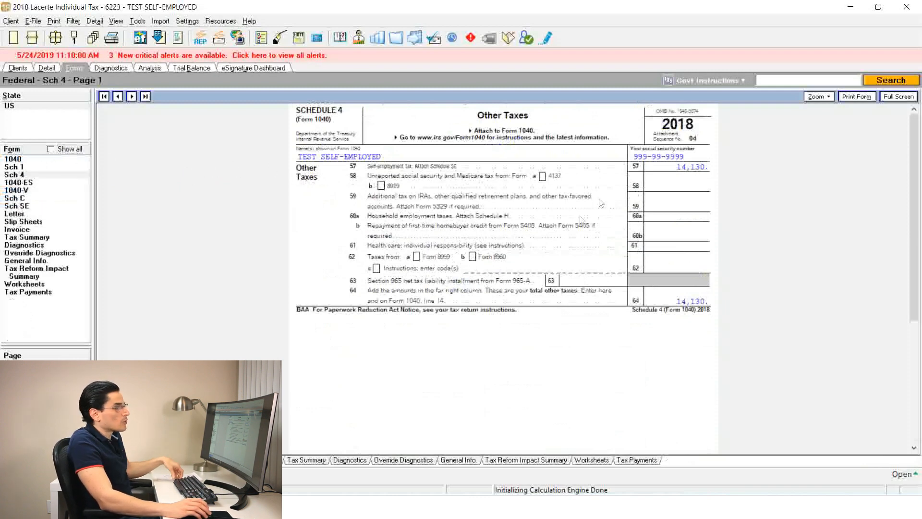
scroll(589, 172, "up", 2)
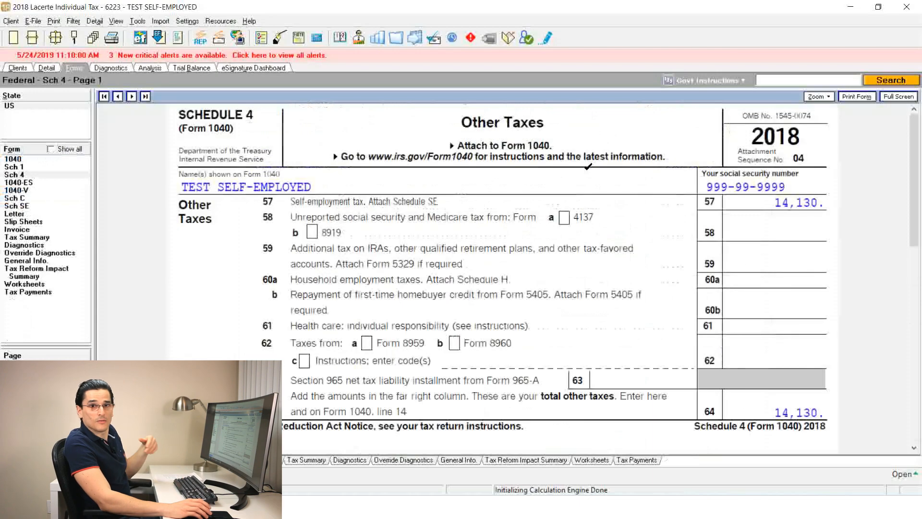
left_click(25, 167)
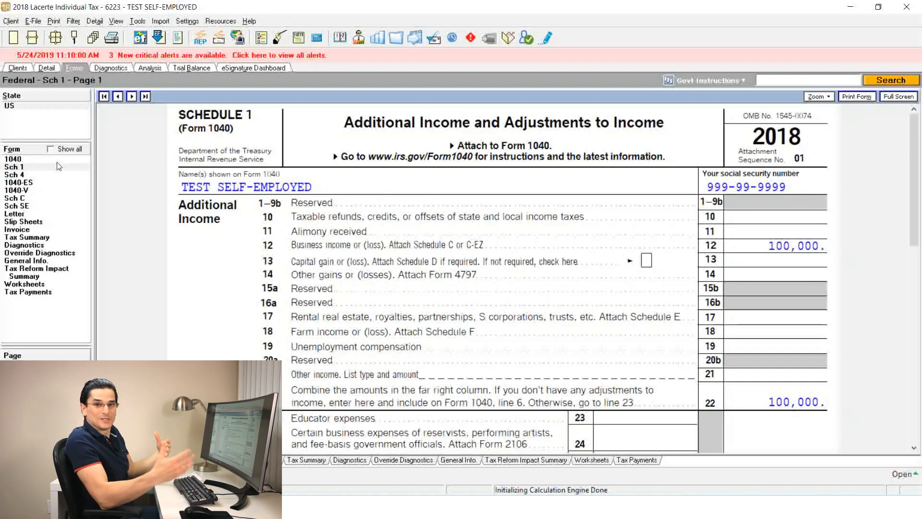
Revisit the Penalties & Interest input, and read through Form 1040, Schedule 1 and Schedule 4 in the forms view
left_click(61, 69)
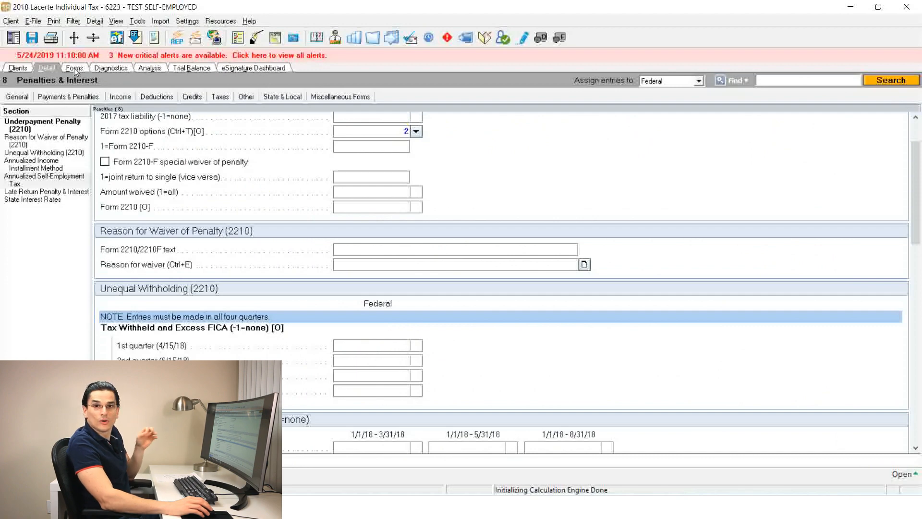
left_click(74, 68)
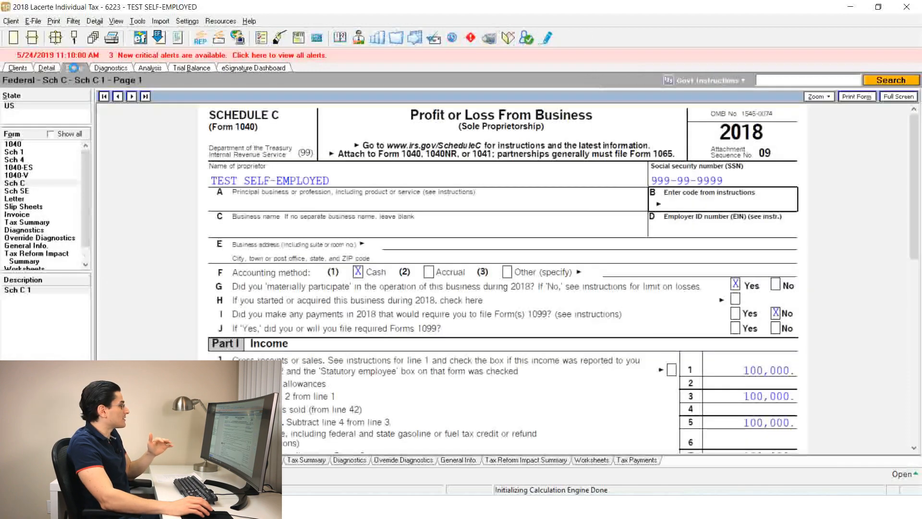
left_click(32, 143)
scroll(277, 191, "down", 15)
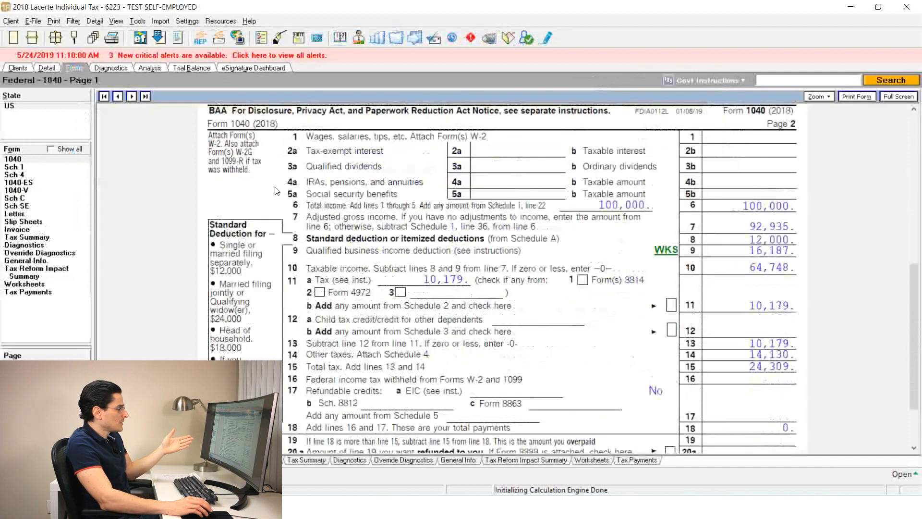
scroll(276, 191, "down", 3)
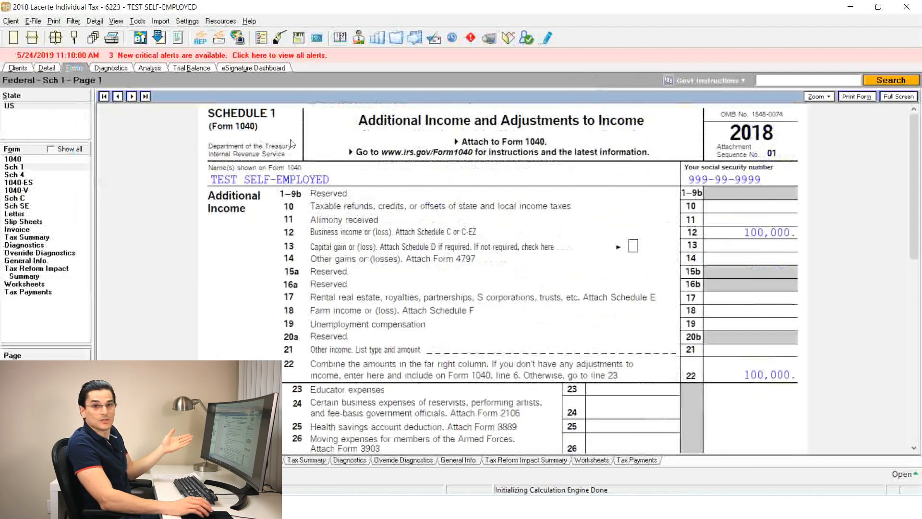
scroll(291, 144, "down", 4)
scroll(291, 144, "down", 5)
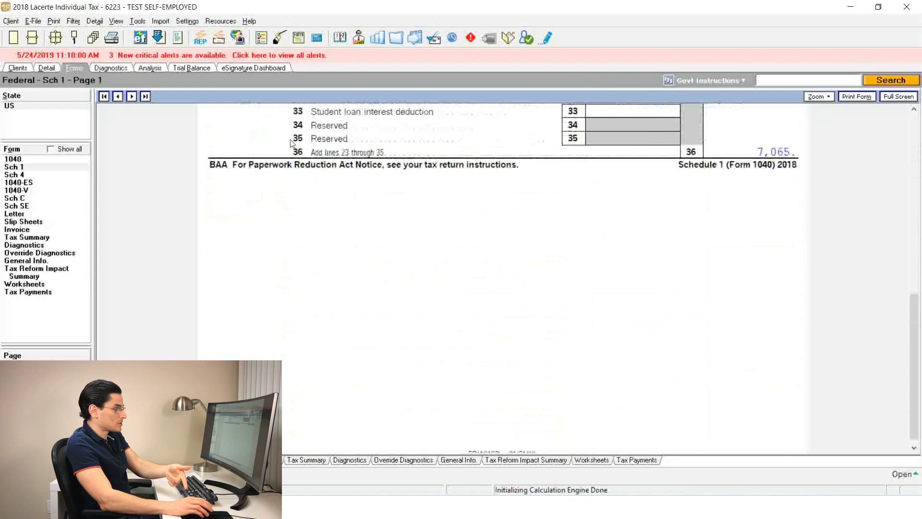
scroll(291, 144, "down", 3)
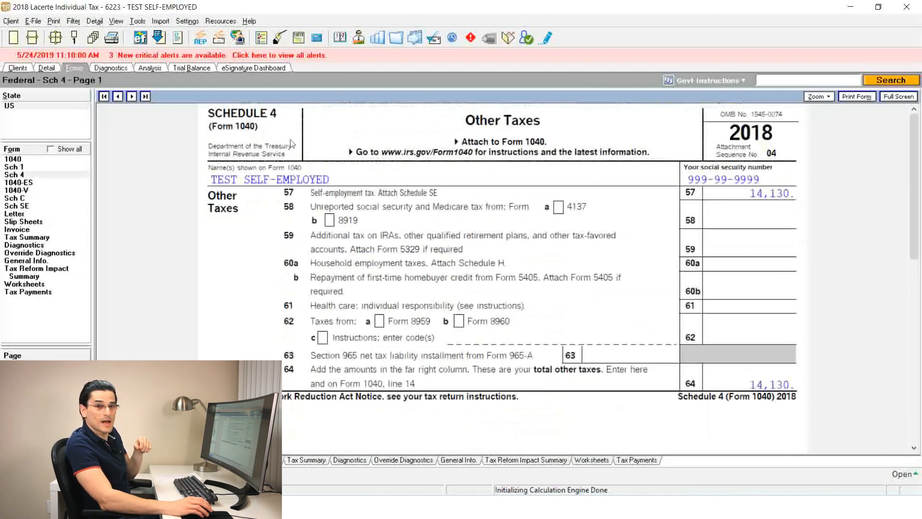
scroll(291, 143, "down", 5)
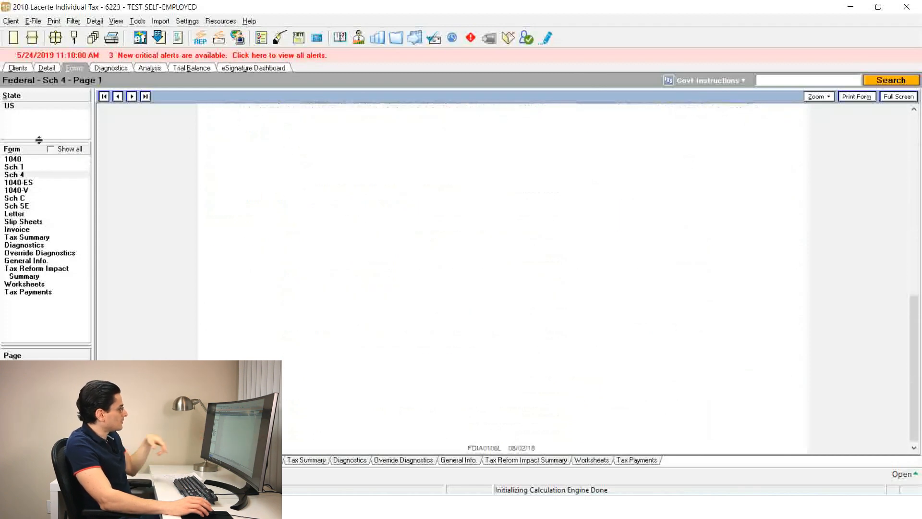
Open Form 1040-ES and leaf through its 2019 estimated tax payment vouchers 1 to 3
left_click(38, 185)
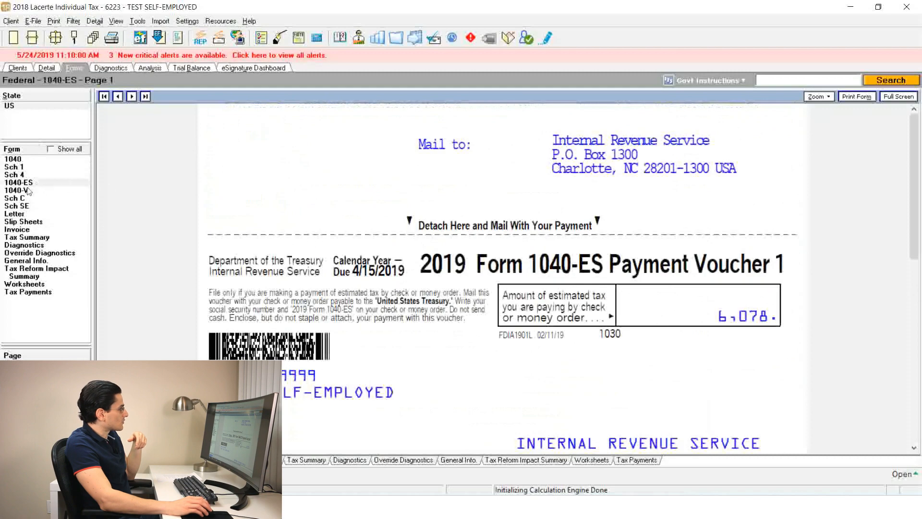
scroll(139, 191, "down", 5)
scroll(162, 191, "down", 6)
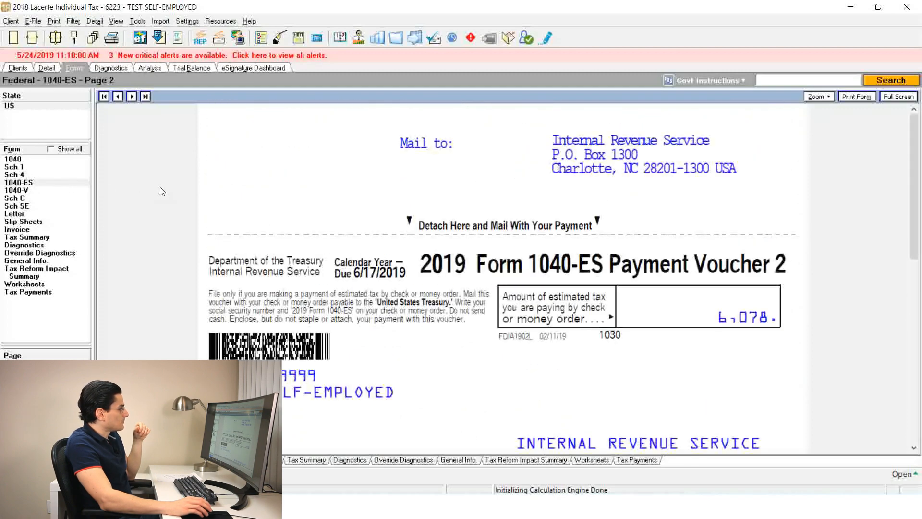
scroll(163, 192, "down", 3)
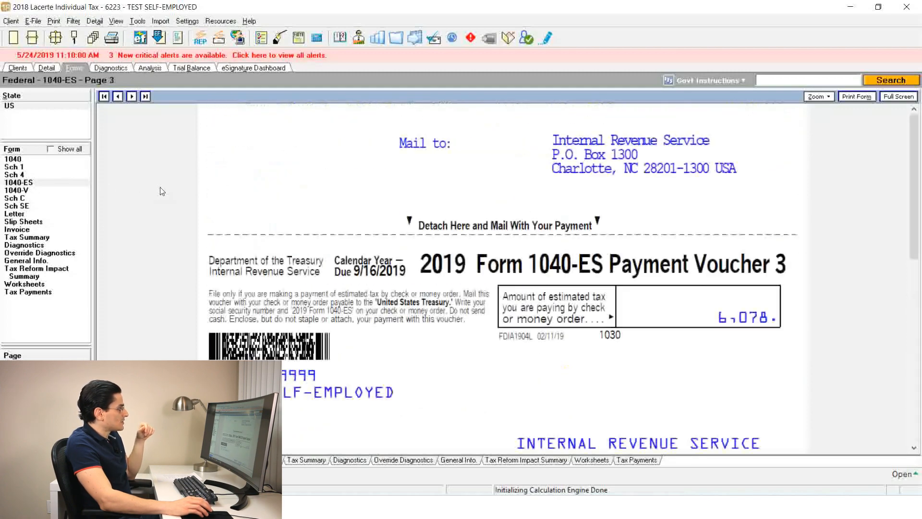
scroll(161, 188, "down", 5)
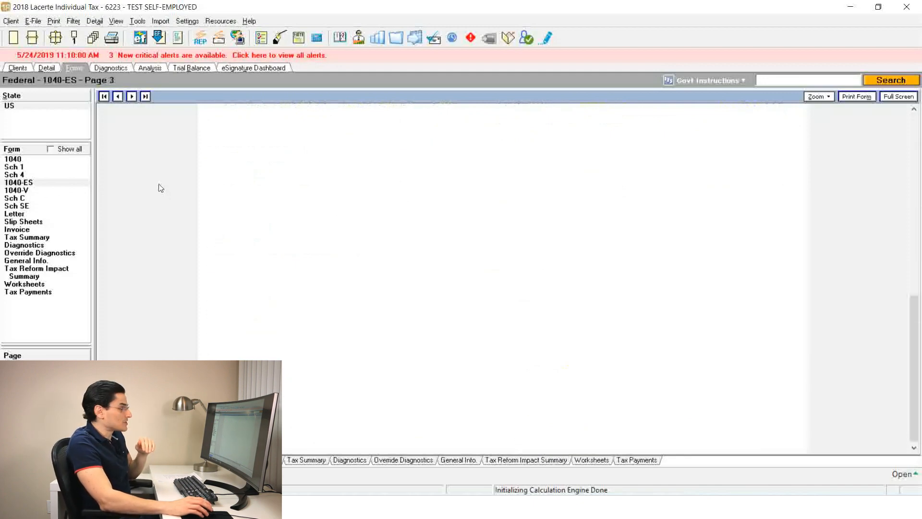
Look through Schedule SE, the slip sheets and the client's invoice in the forms view
left_click(42, 208)
left_click(28, 207)
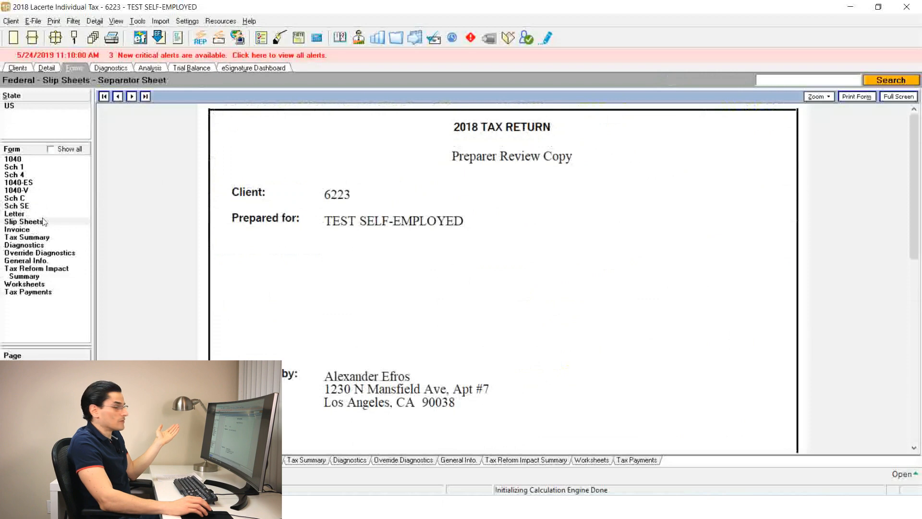
left_click(19, 231)
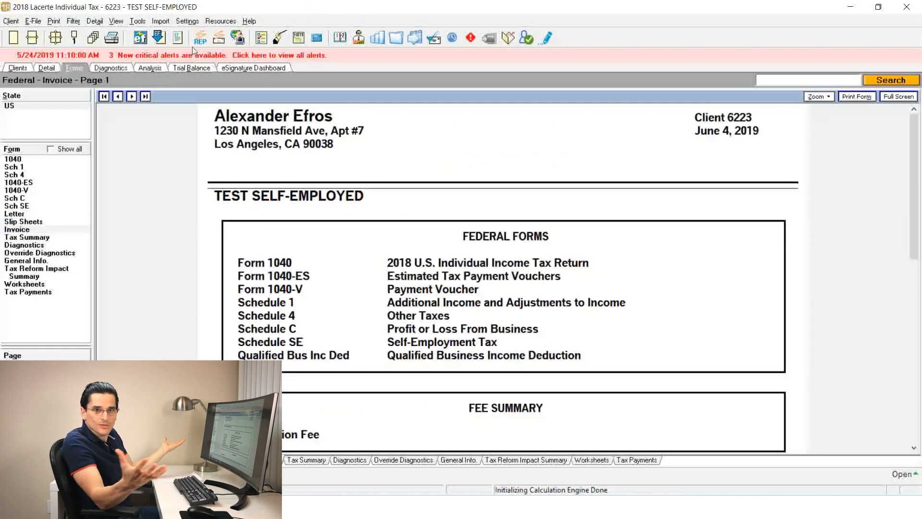
Read through Form 1040, Schedule 1 and the Form 1040-ES vouchers, and open Schedule C
left_click(30, 160)
scroll(519, 261, "down", 10)
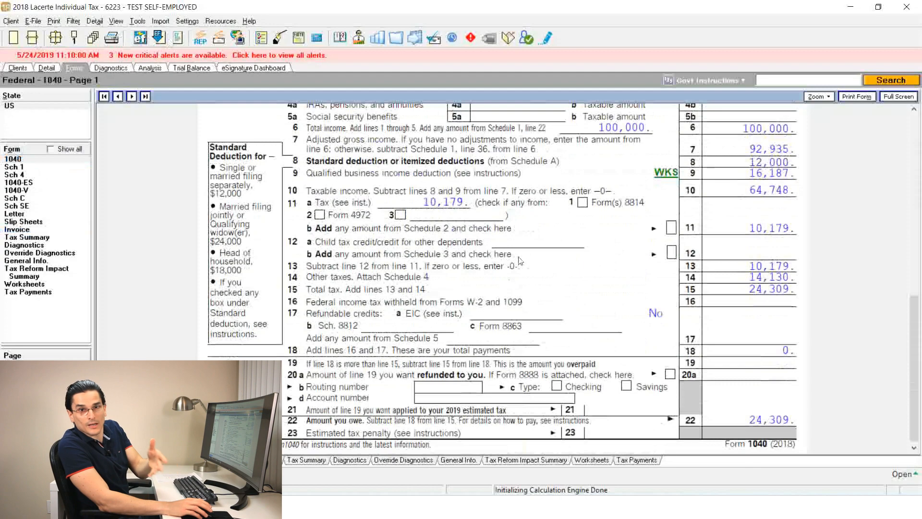
scroll(519, 261, "down", 15)
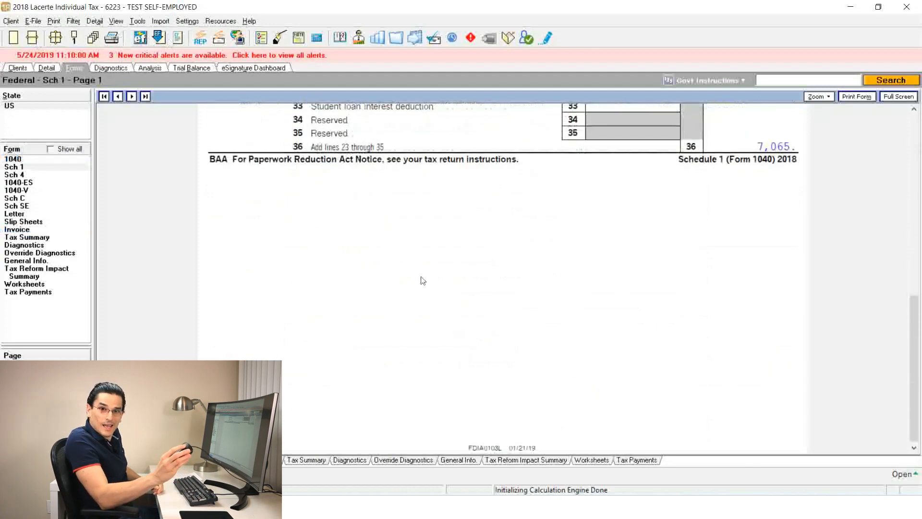
scroll(423, 281, "down", 15)
scroll(423, 281, "down", 6)
scroll(422, 280, "down", 6)
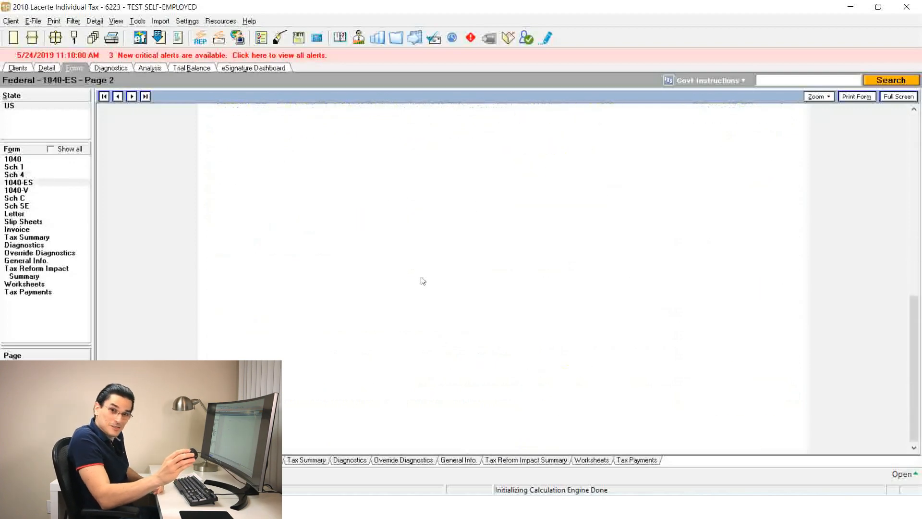
scroll(423, 280, "down", 1)
left_click(20, 198)
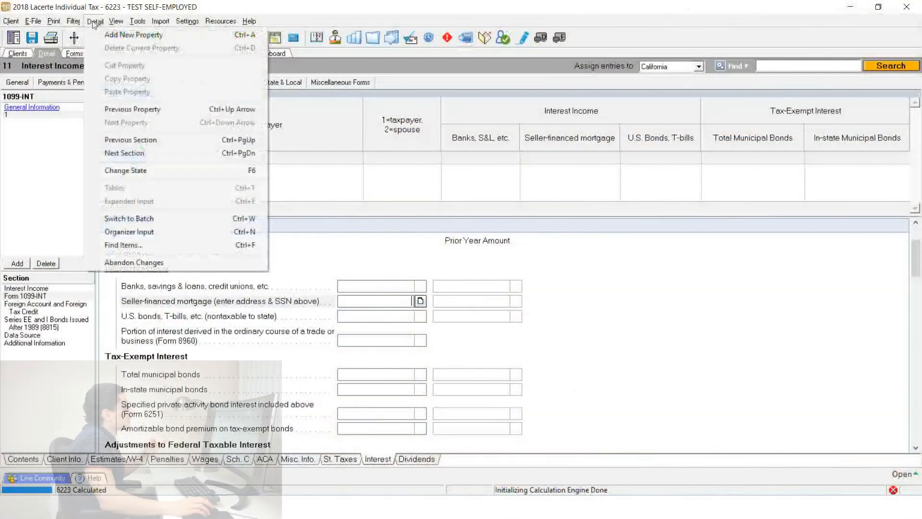
Open the forms in a pop-out window and arrange it side by side with the detail input window
mouse_move(183, 135)
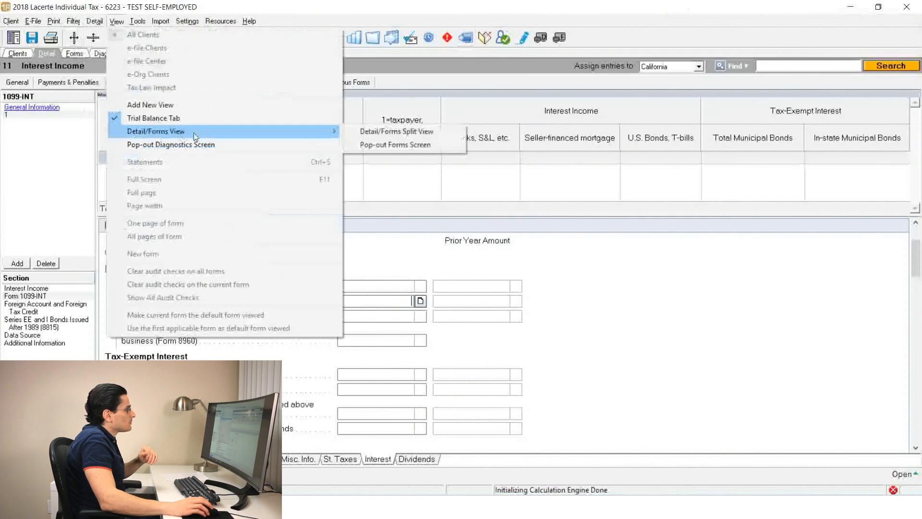
left_click(398, 145)
left_click_drag(407, 89, 373, 79)
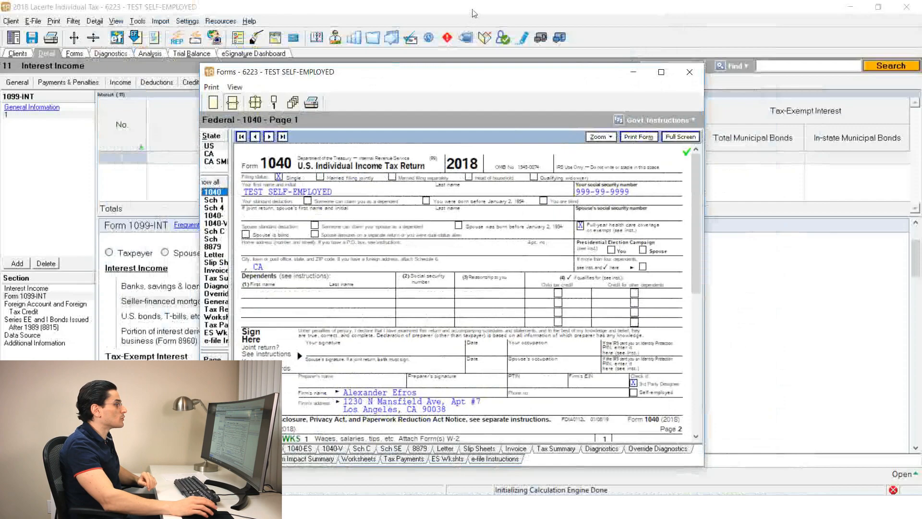
left_click_drag(473, 72, 921, 99)
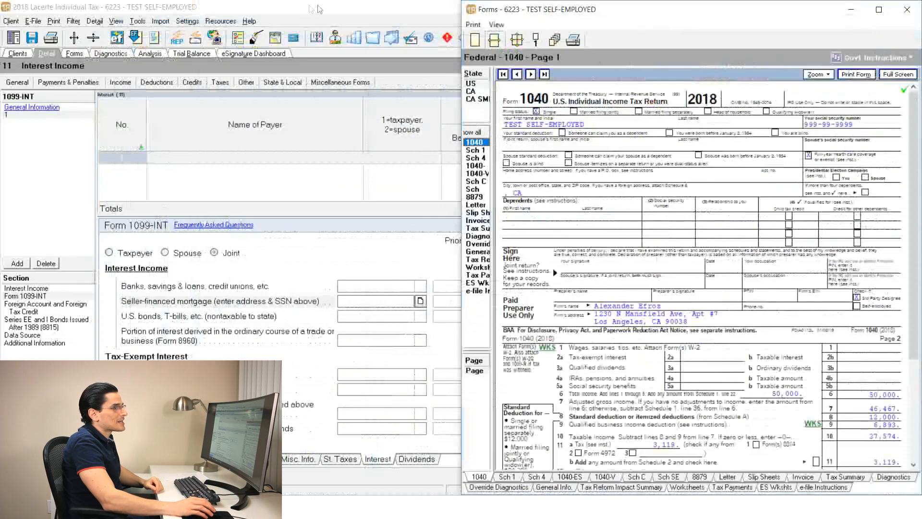
left_click_drag(340, 7, 0, 92)
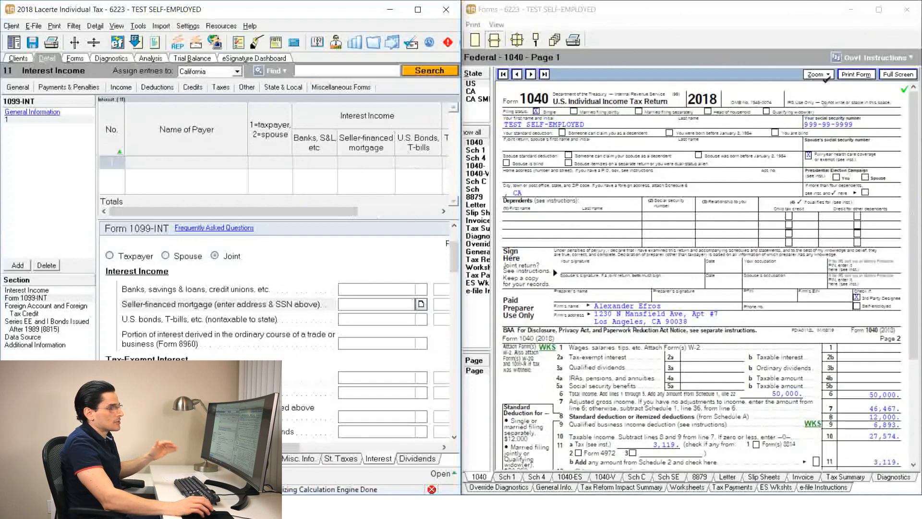
Enter 30,000 of interest income from banks, savings & loans and credit unions on Form 1099-INT
left_click(736, 48)
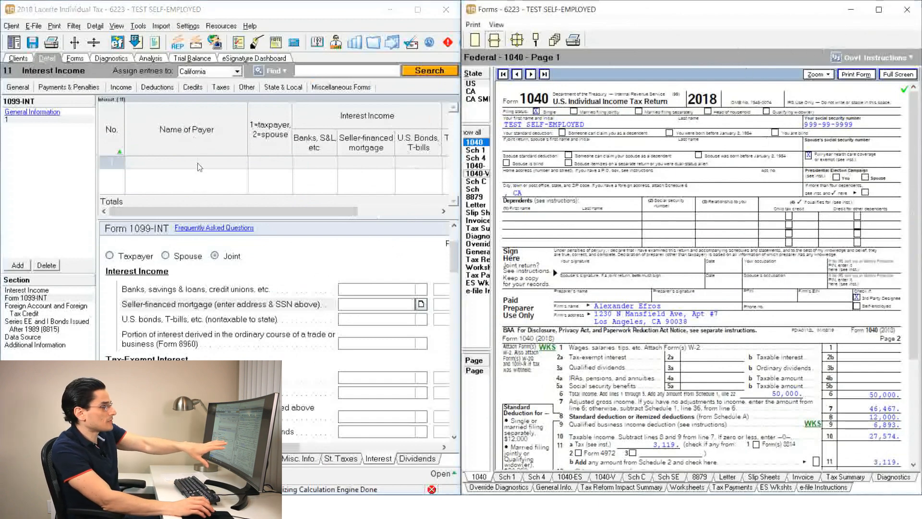
left_click(223, 18)
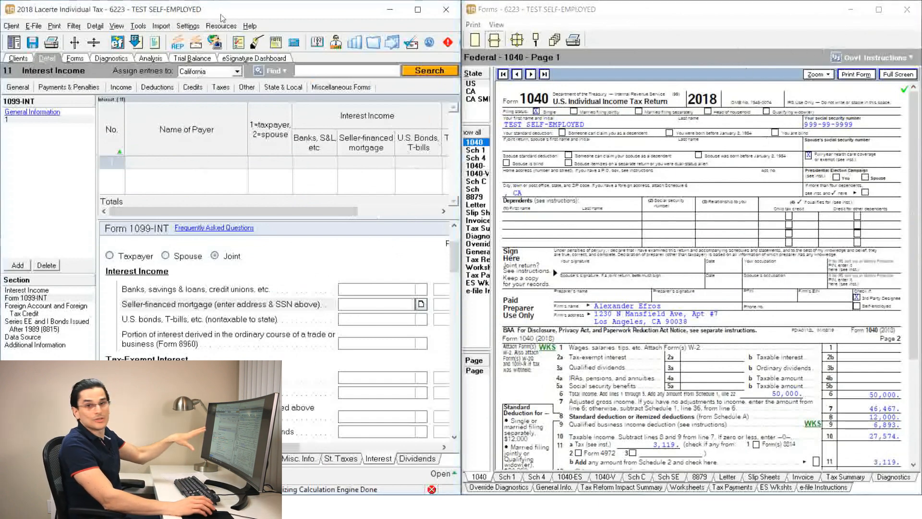
left_click(365, 290)
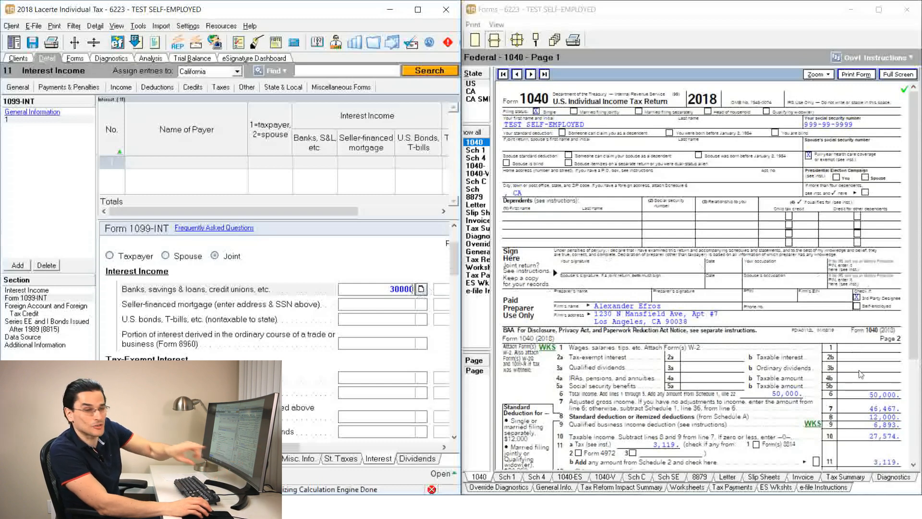
key("Return")
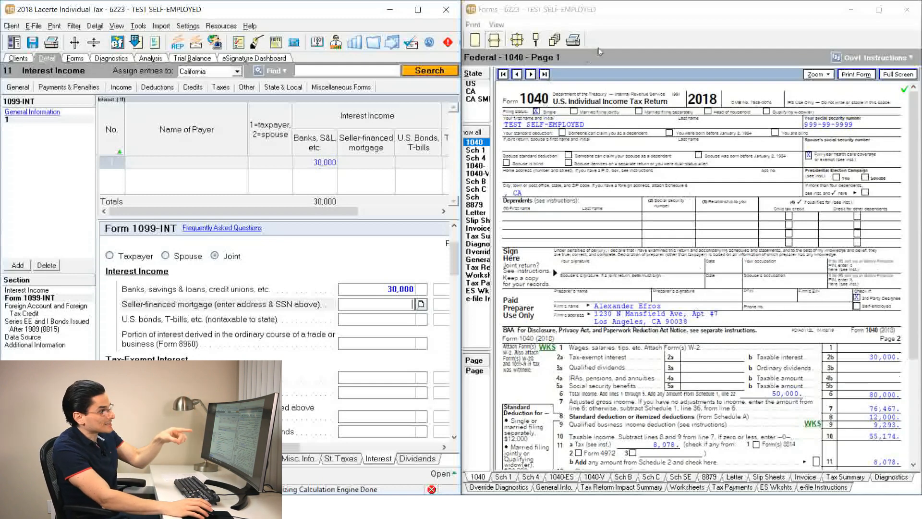
Examine the taxable interest, total income and tax lines of Form 1040 in the pop-out forms window
left_click(643, 25)
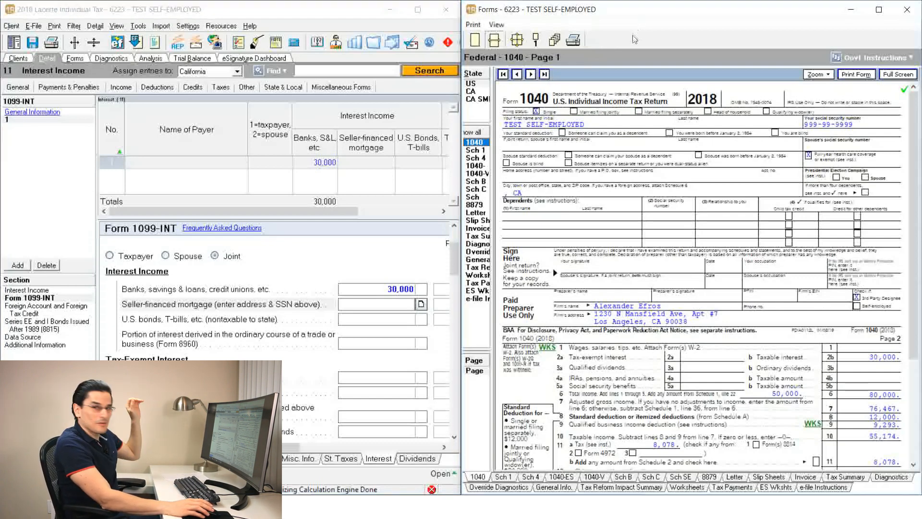
scroll(621, 189, "down", 1)
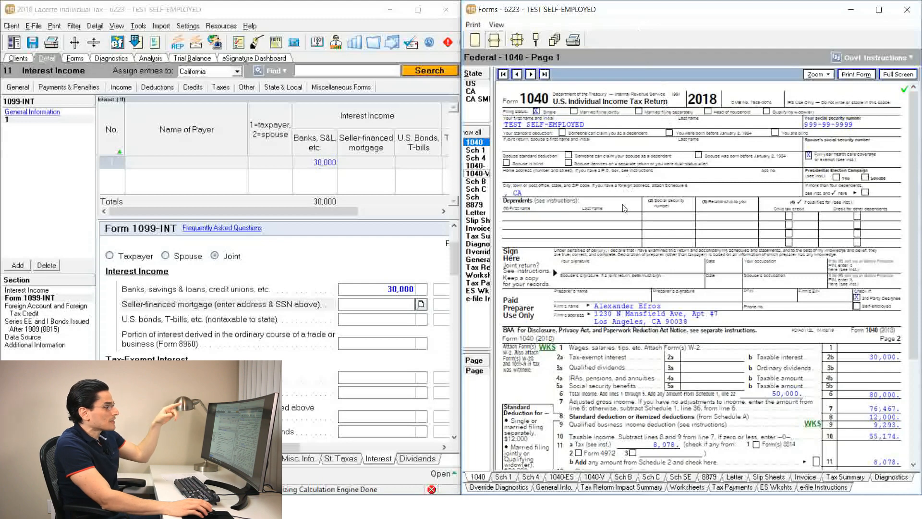
scroll(666, 117, "down", 6)
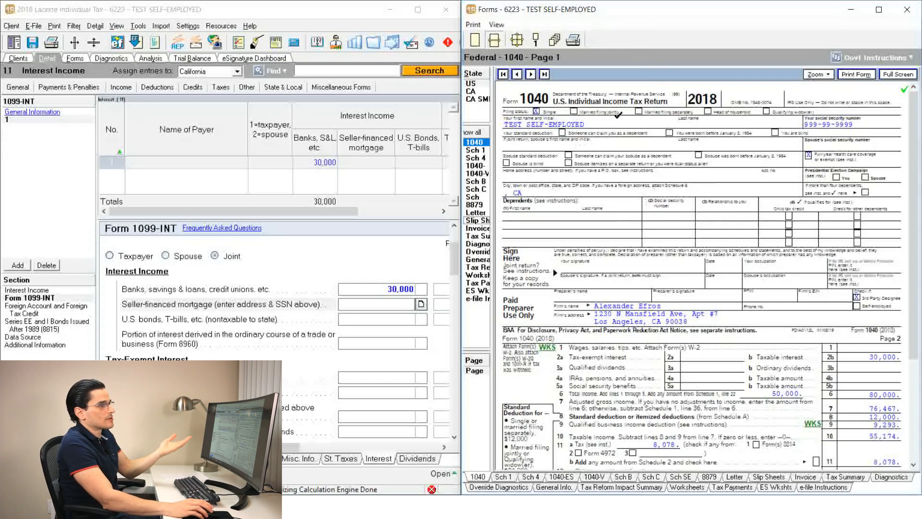
scroll(690, 257, "down", 5)
scroll(673, 251, "up", 13)
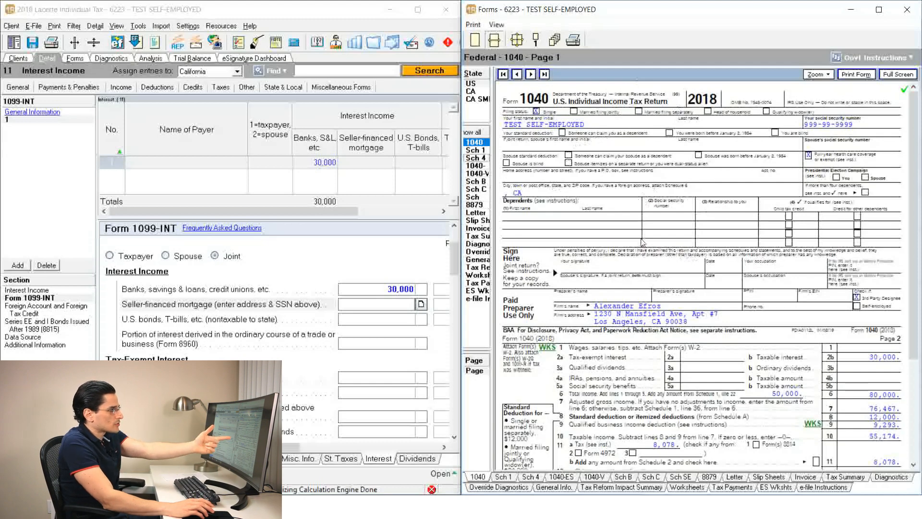
scroll(643, 244, "down", 10)
scroll(643, 244, "down", 8)
scroll(643, 244, "up", 19)
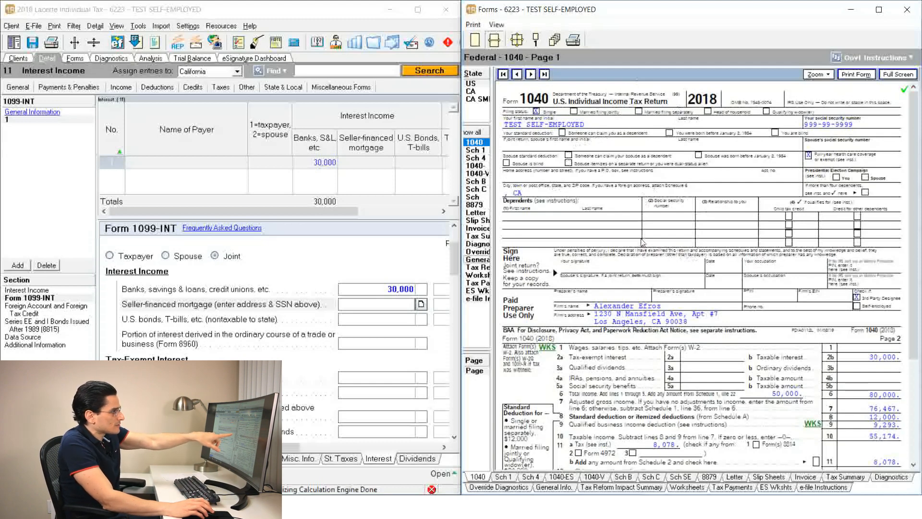
scroll(644, 244, "down", 5)
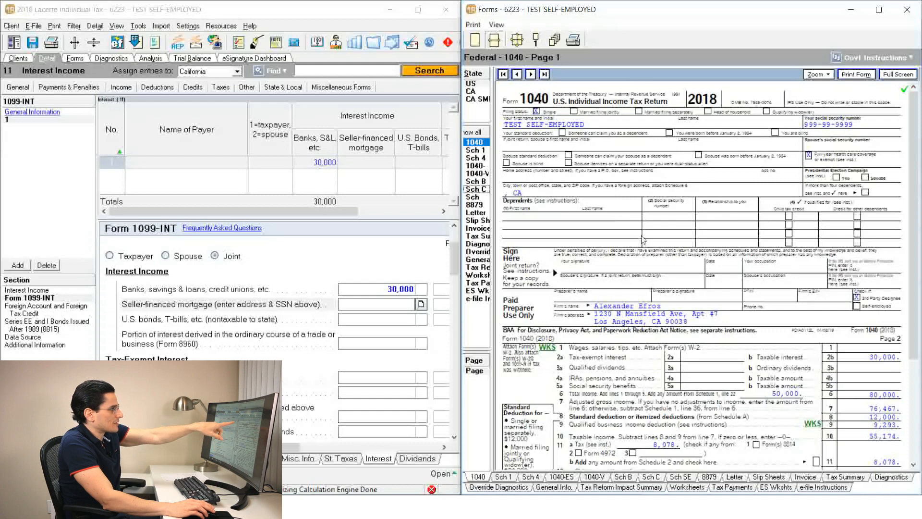
View Schedule 1, Schedule 4, Form 1040-ES and Form 1040-V in the pop-out forms window
left_click(477, 150)
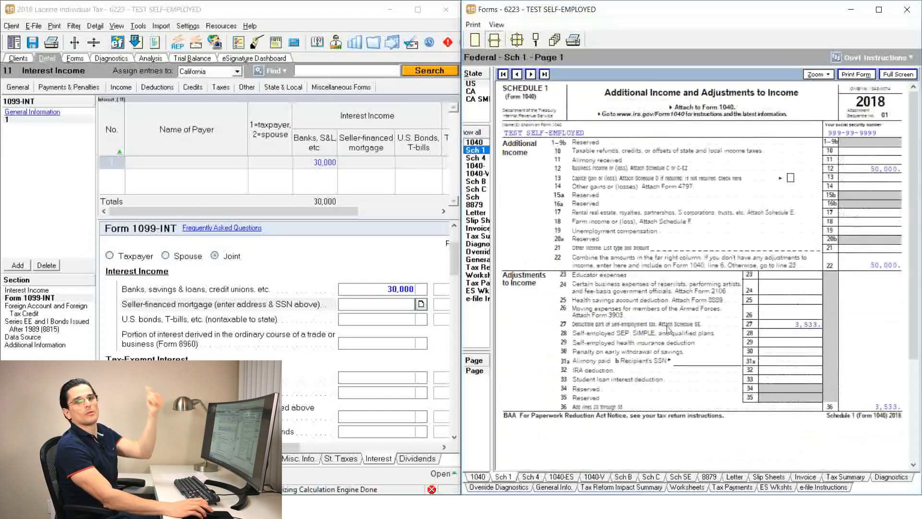
left_click(478, 158)
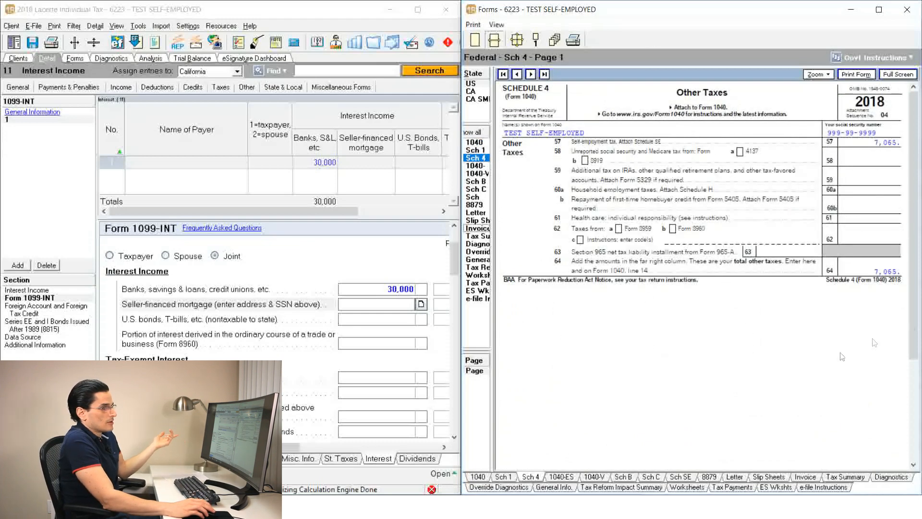
left_click(511, 478)
left_click(562, 478)
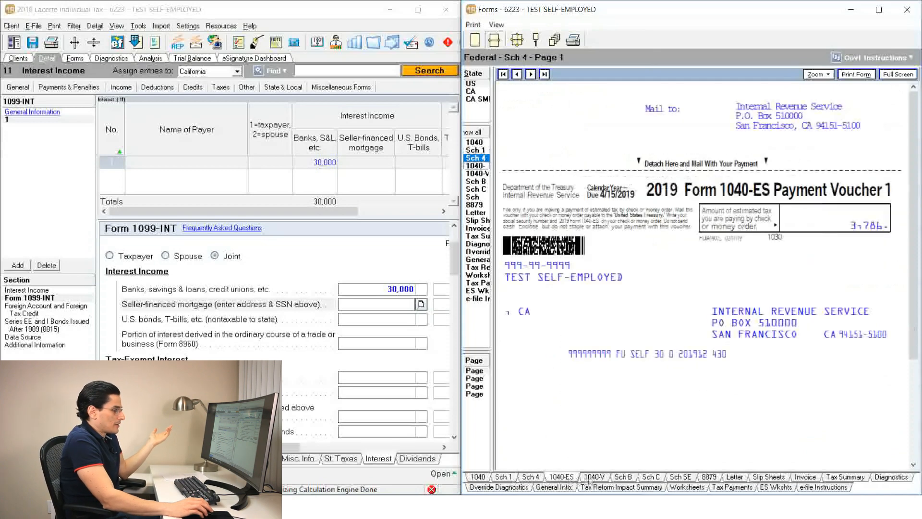
left_click(594, 478)
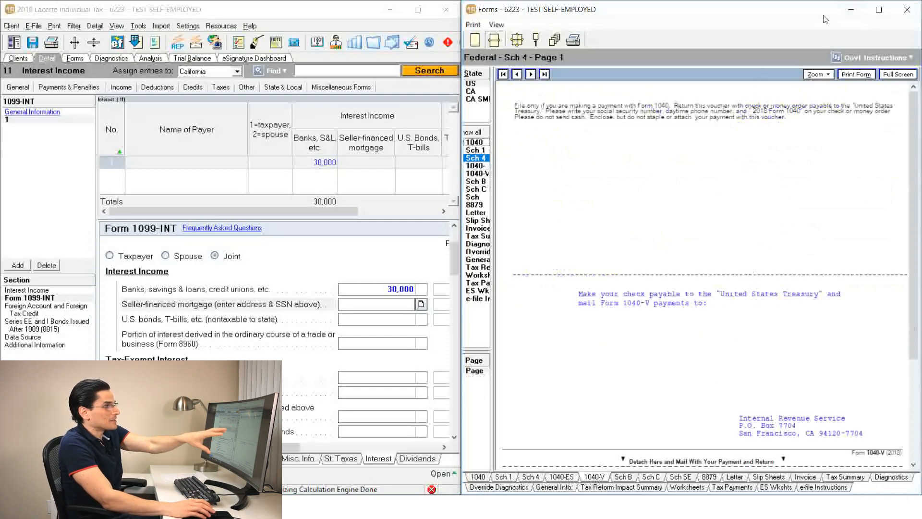
Close the pop-out forms window, open Form 1040 in the main forms view and reduce its zoom
left_click(907, 9)
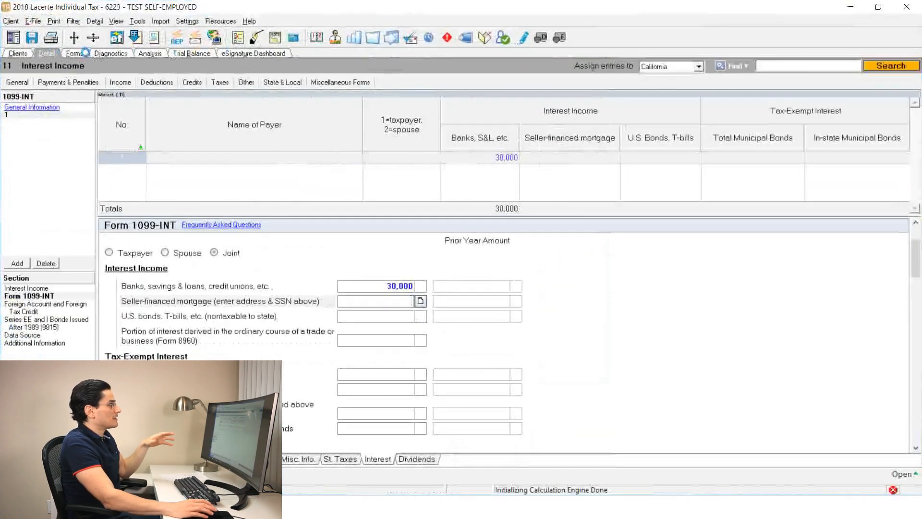
left_click(75, 53)
left_click(825, 81)
left_click(838, 137)
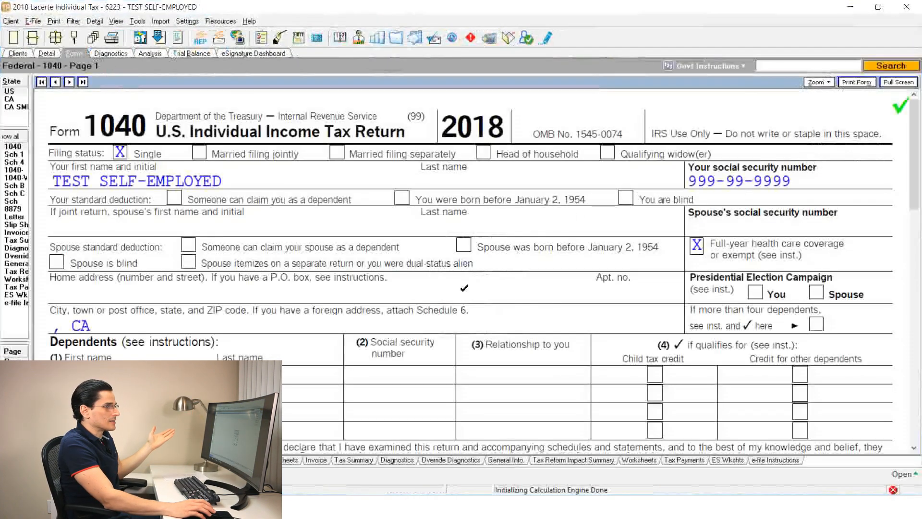
Read through Form 1040, Schedule 4 and Form 1040-ES payment vouchers 1 and 2 in the main forms view
scroll(470, 284, "down", 2)
scroll(469, 284, "down", 3)
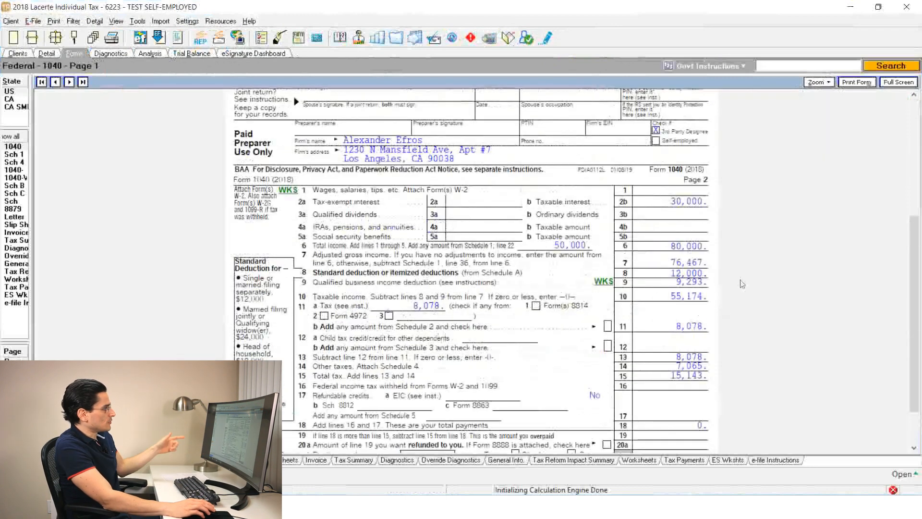
scroll(470, 271, "down", 1)
left_click(14, 162)
scroll(317, 299, "down", 2)
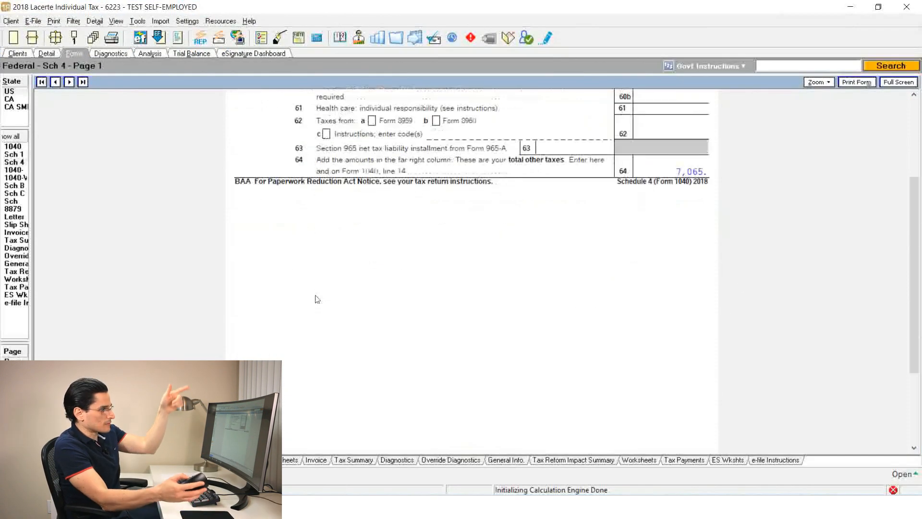
scroll(317, 298, "down", 6)
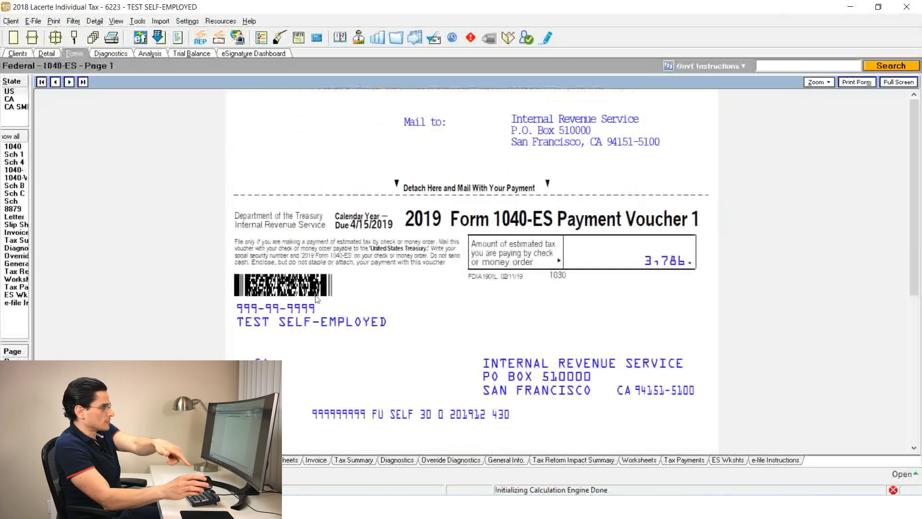
scroll(317, 299, "down", 3)
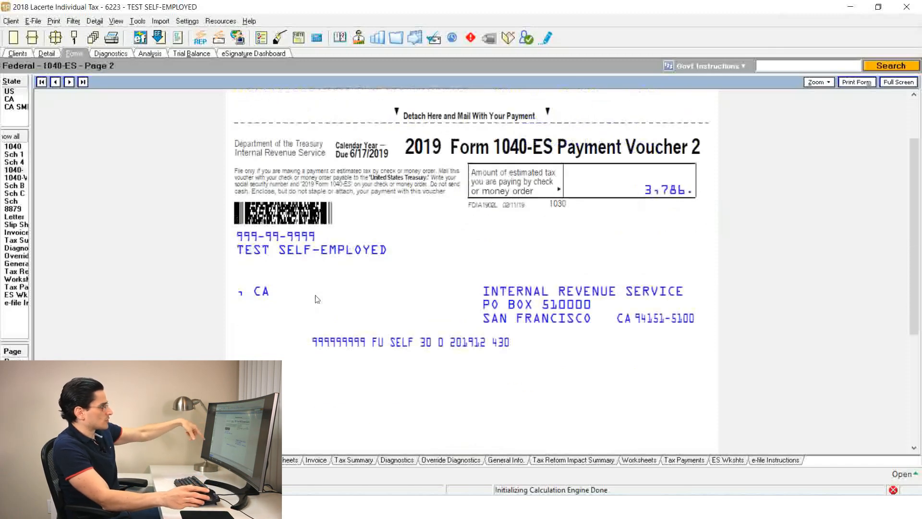
Widen the form list to show full form names, and switch between the forms and the interest income input
left_click_drag(30, 160, 99, 154)
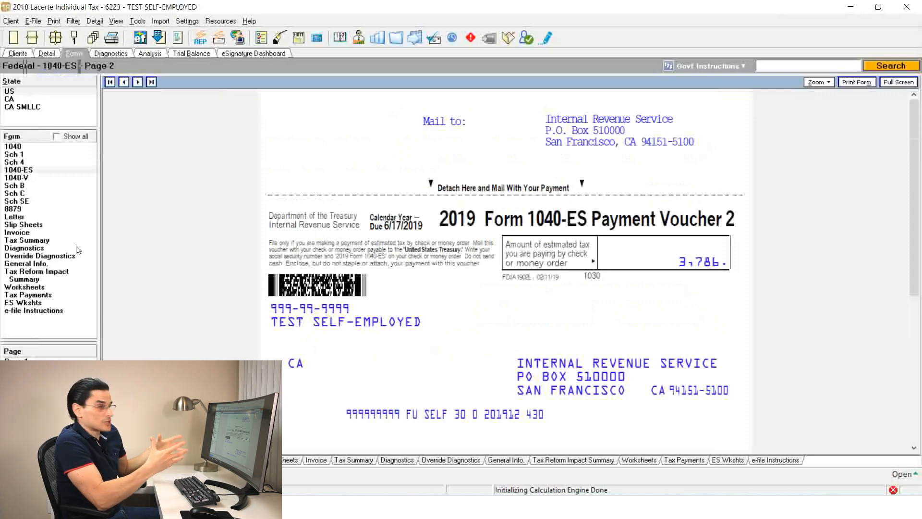
left_click(61, 54)
left_click(74, 54)
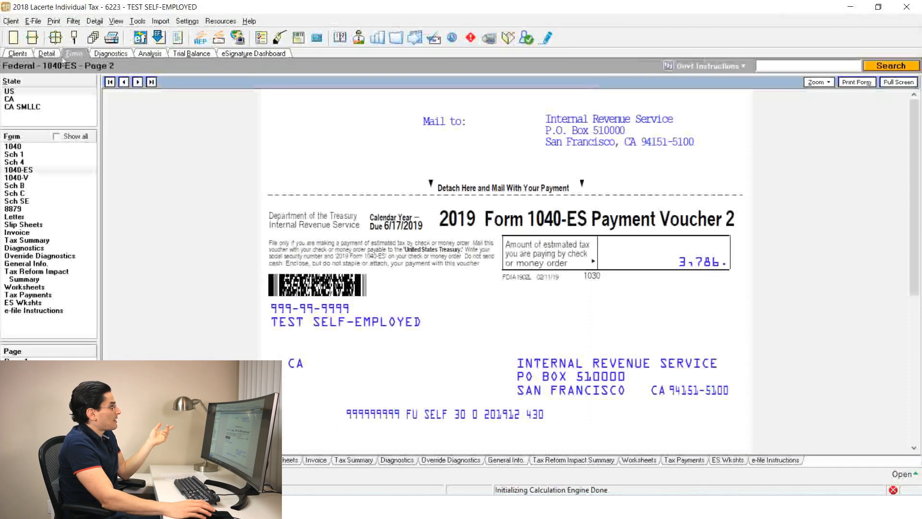
left_click(51, 54)
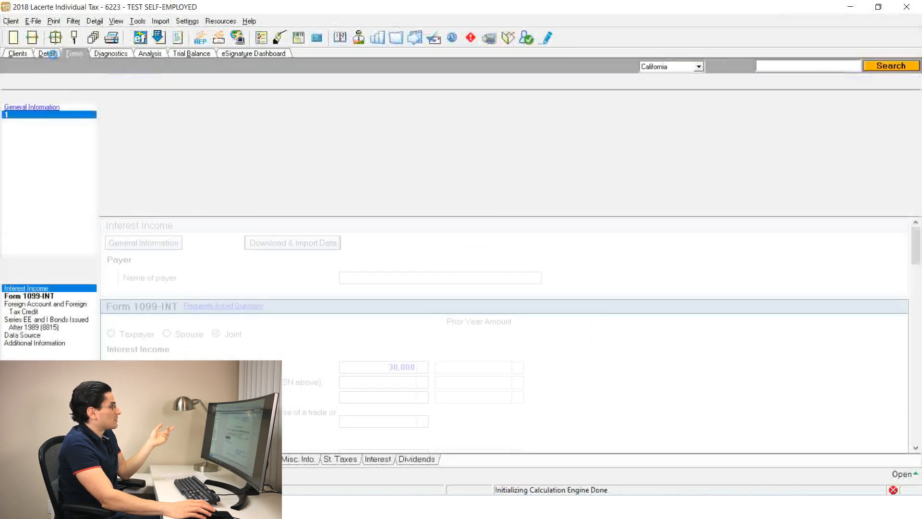
left_click(72, 54)
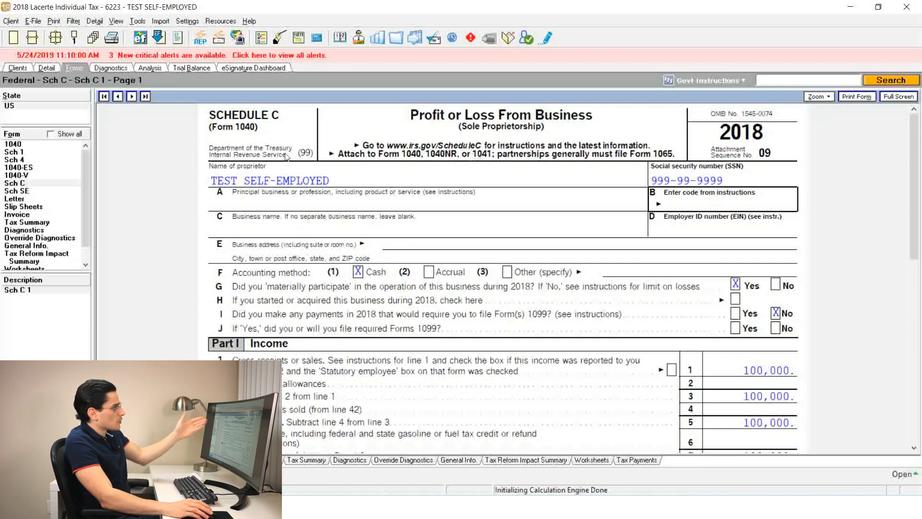
Enter 50,000 as the federal accounting expense in the Schedule C business income input
scroll(351, 295, "down", 3)
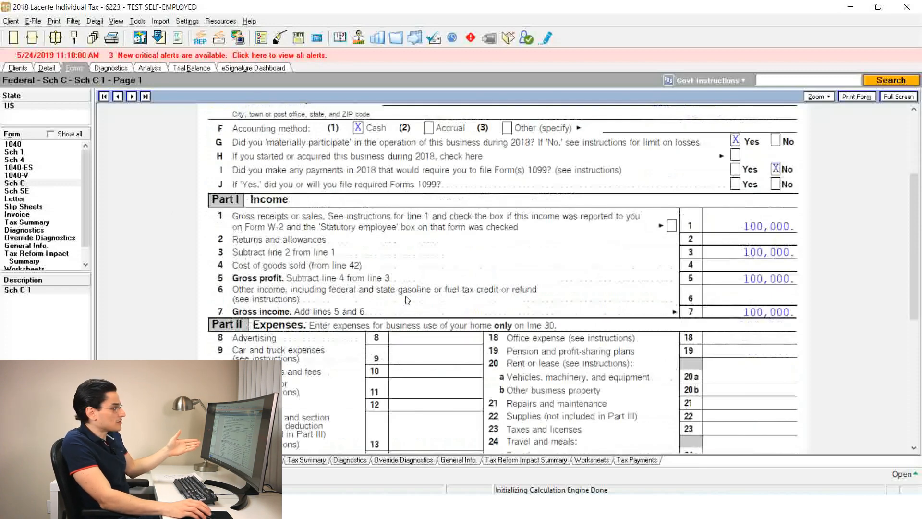
scroll(406, 307, "down", 3)
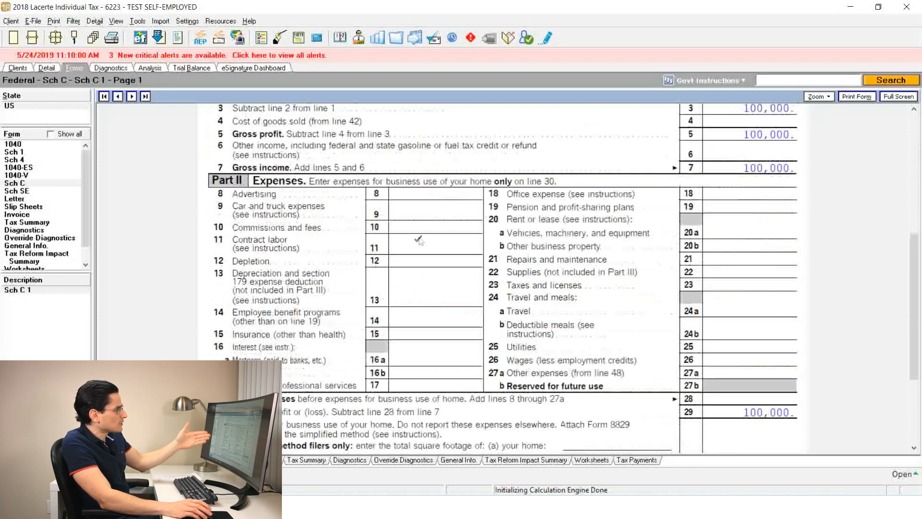
left_click(54, 67)
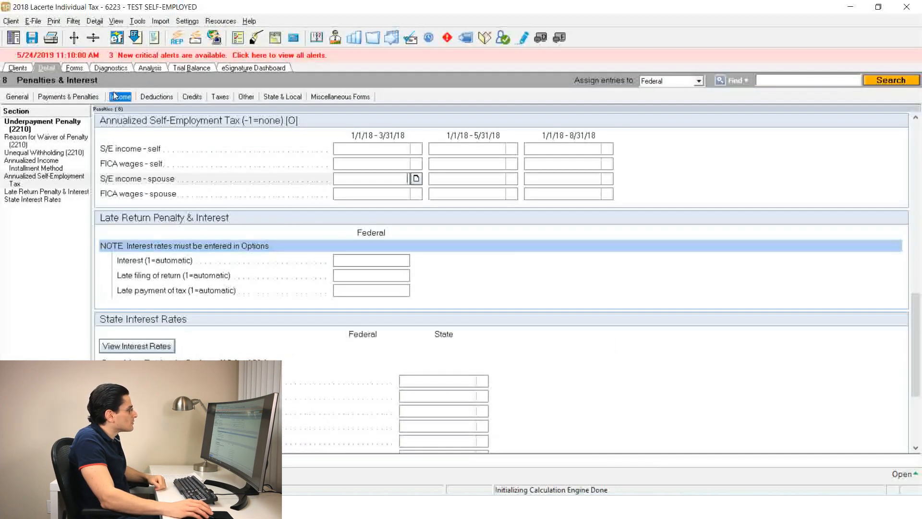
left_click(115, 96)
left_click(144, 228)
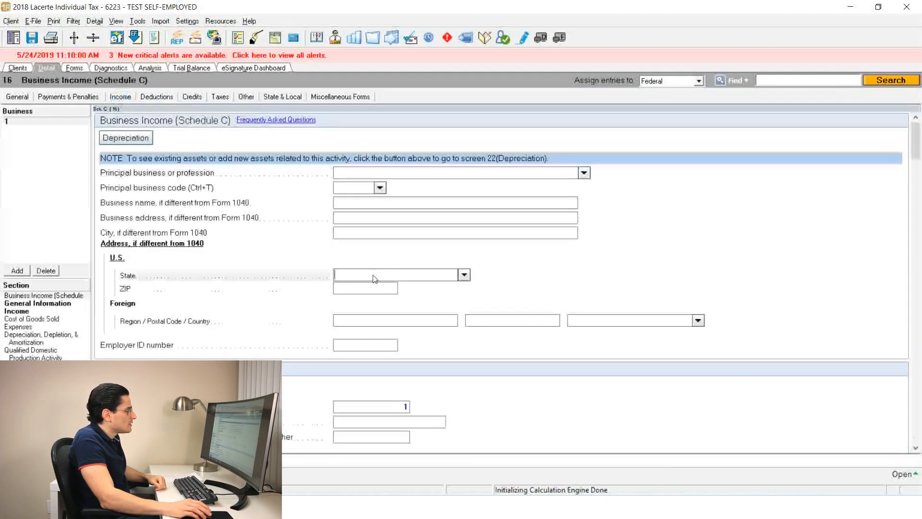
scroll(375, 279, "down", 15)
left_click(363, 244)
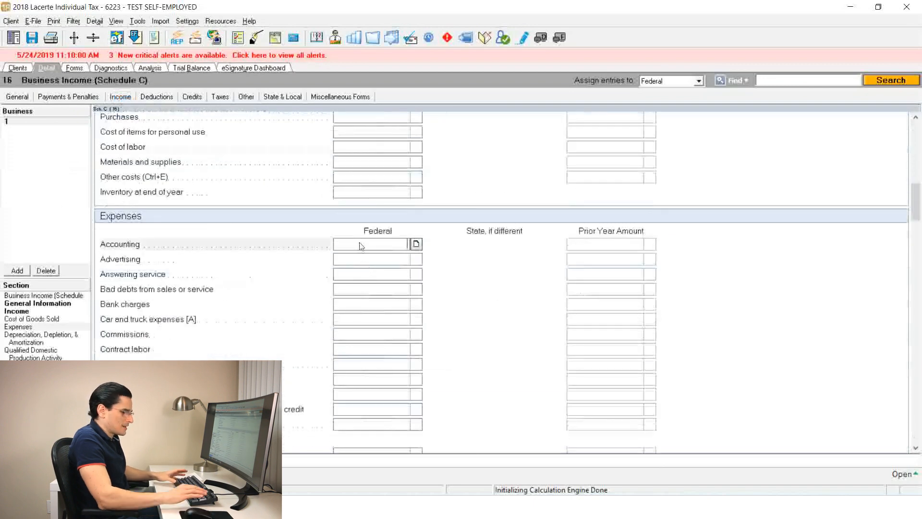
type("50000")
key("Return")
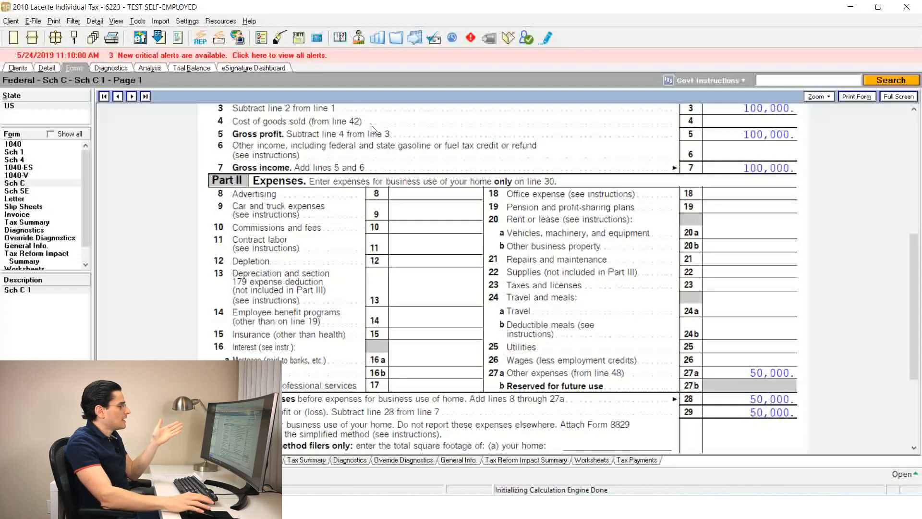
Enter 50 for bad debts from sales or service and 50 for bank charges in the Schedule C expenses
scroll(477, 235, "up", 3)
scroll(477, 235, "down", 3)
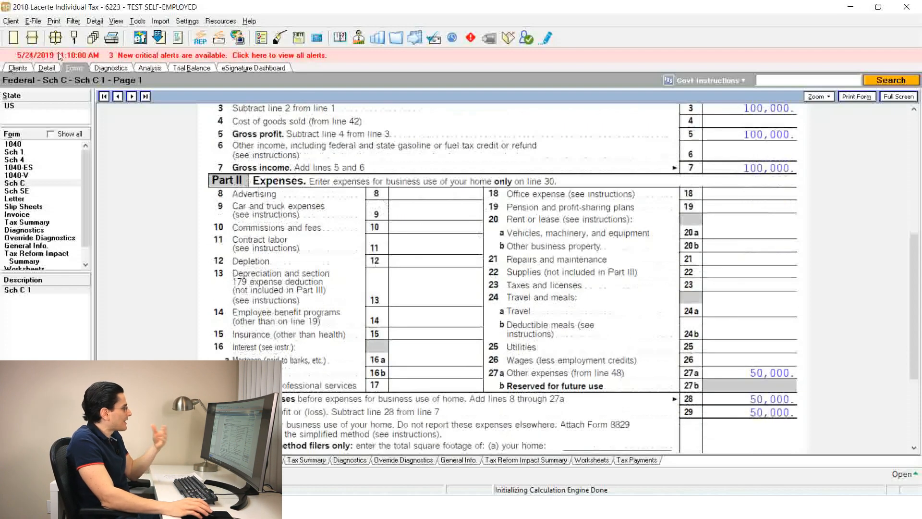
left_click(51, 72)
left_click(384, 193)
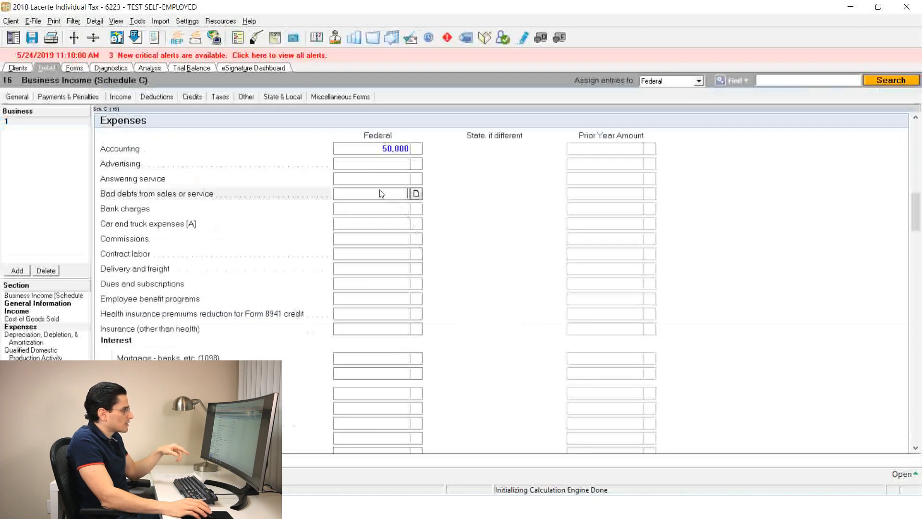
type("50")
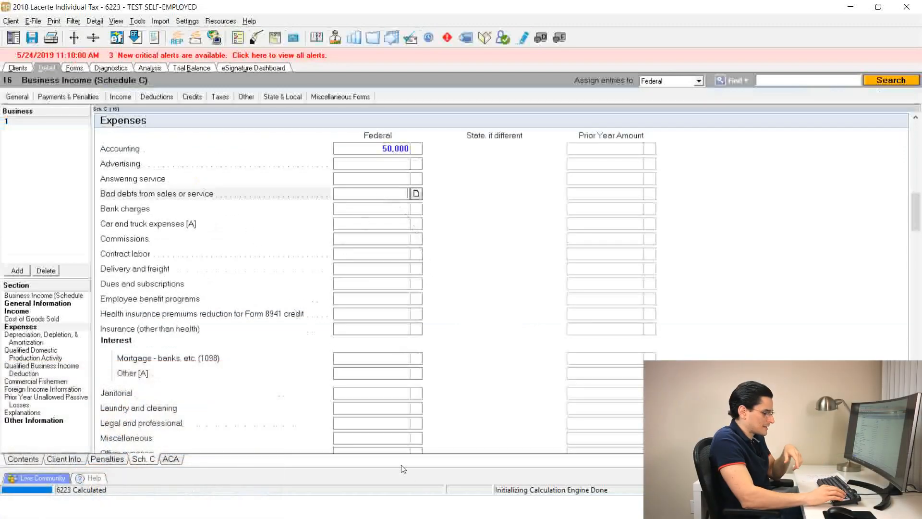
key("Return")
type("50")
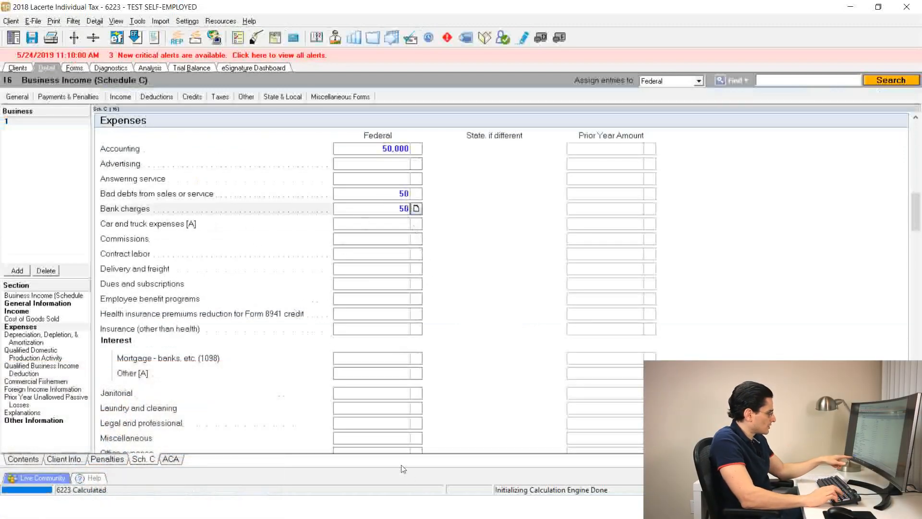
key("Return")
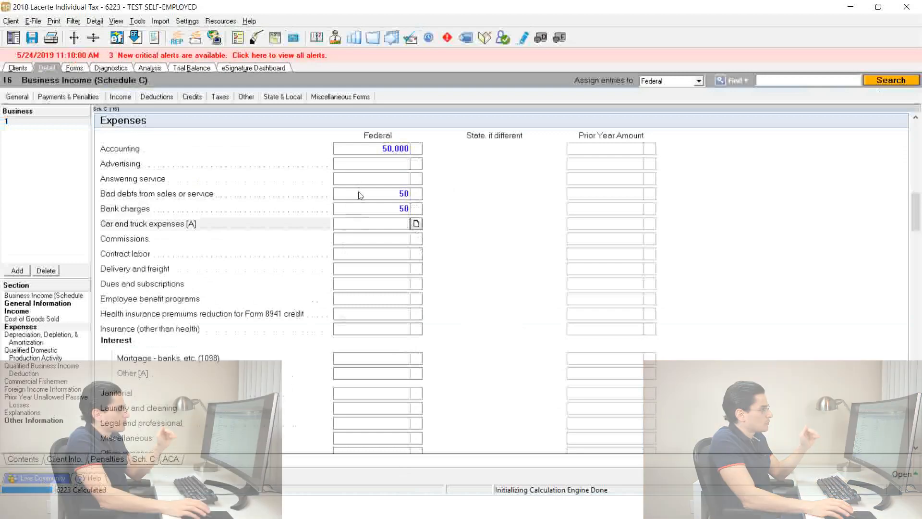
Clear the federal amounts for bad debts from sales or service and bank charges
left_click(361, 194)
key("Delete")
left_click(361, 209)
key("Delete")
left_click(358, 166)
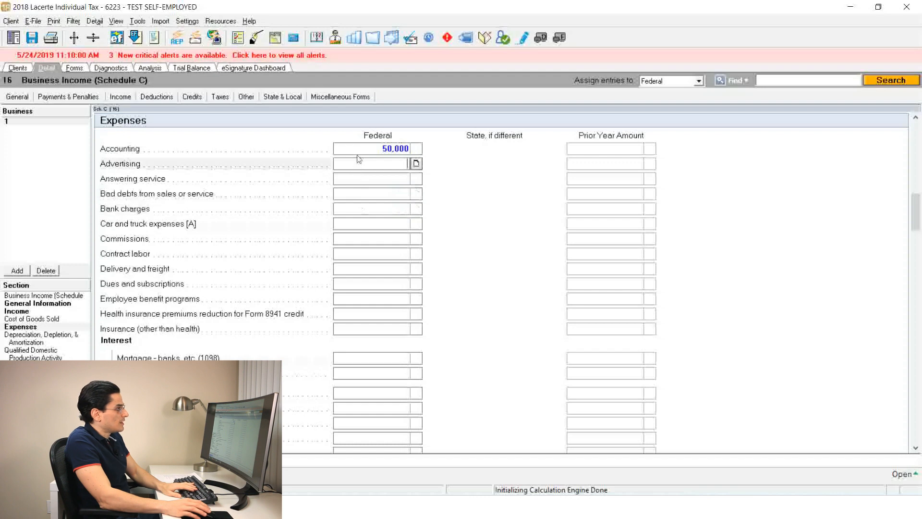
left_click(357, 153)
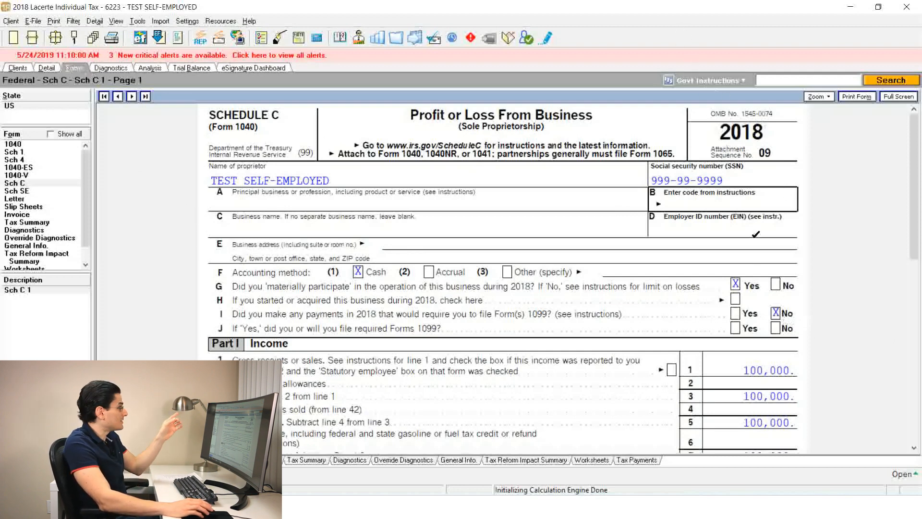
Jump from Schedule C line 27a, other expenses, to its accounting input and close the list of linked inputs
scroll(755, 334, "down", 6)
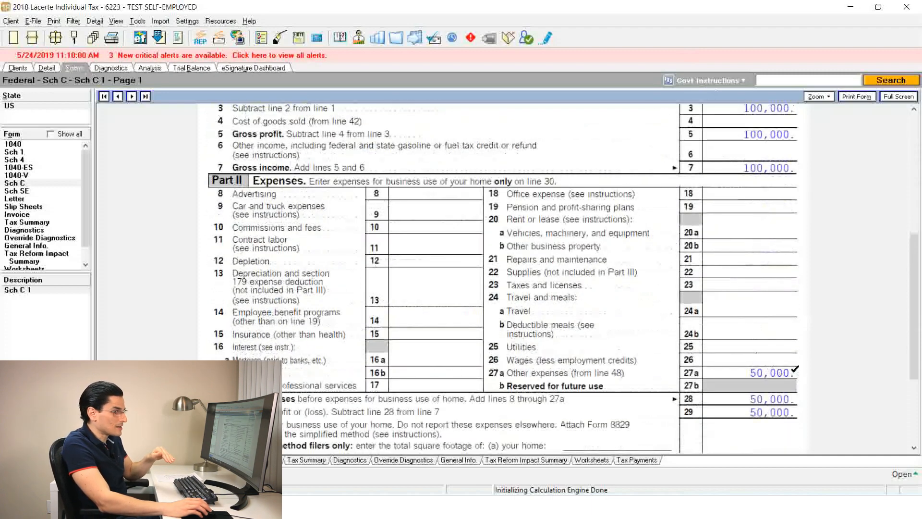
right_click(794, 374)
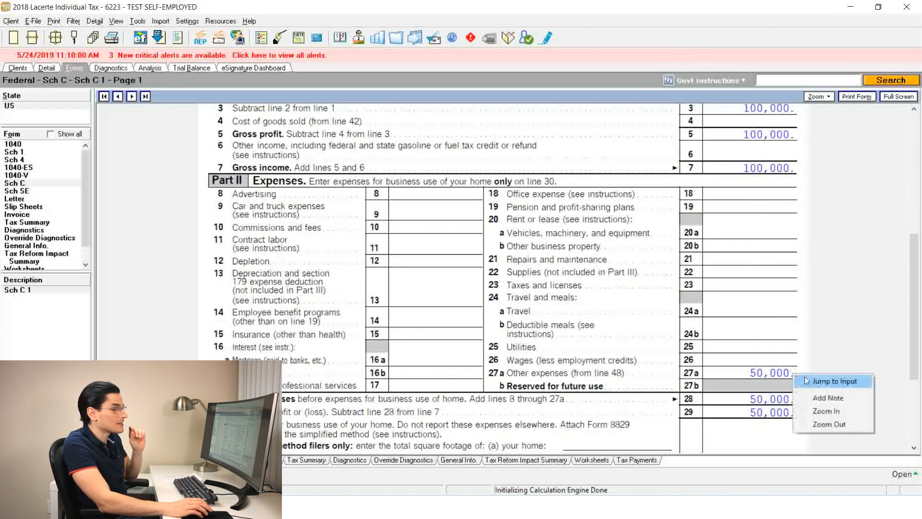
left_click(827, 381)
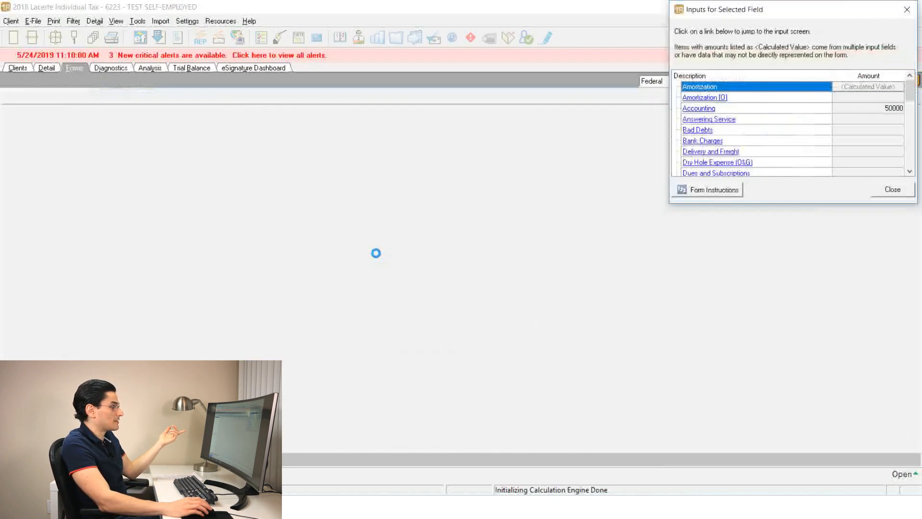
left_click(377, 255)
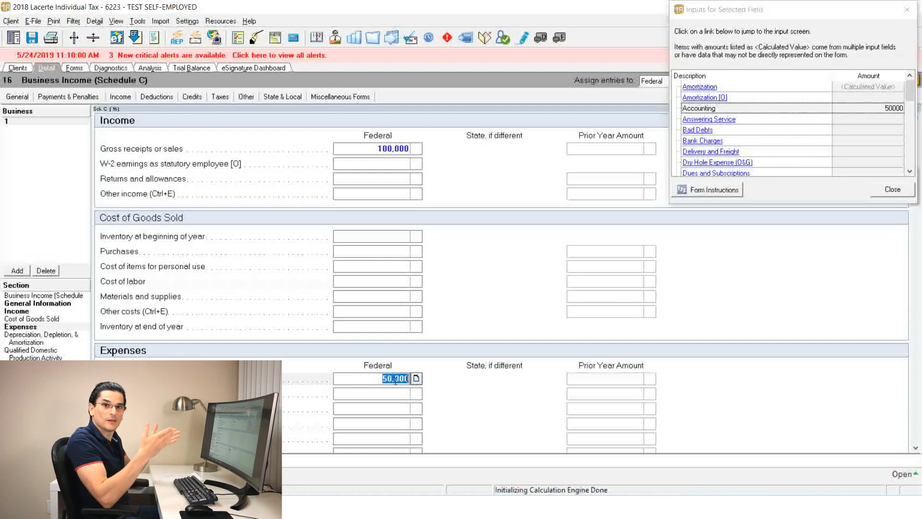
left_click(892, 189)
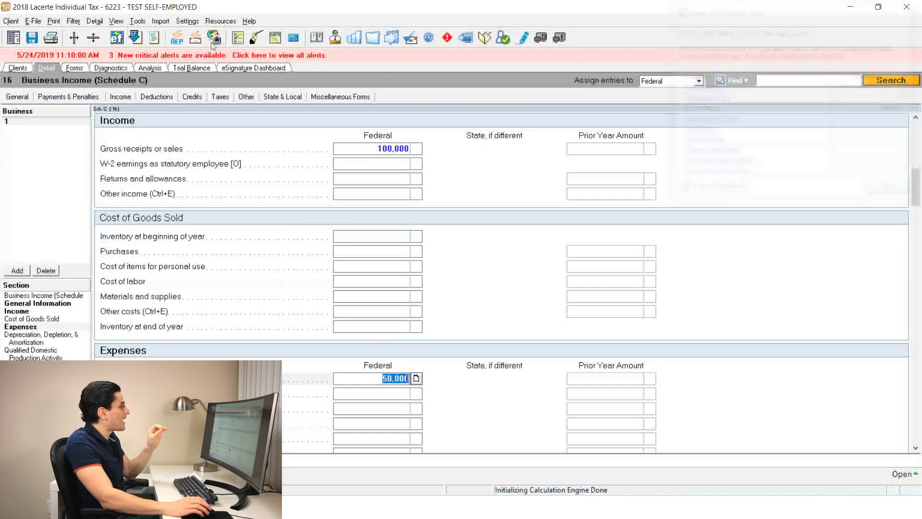
Return to the Schedule C form and try to jump to the input behind the line 1 gross receipts
left_click(75, 67)
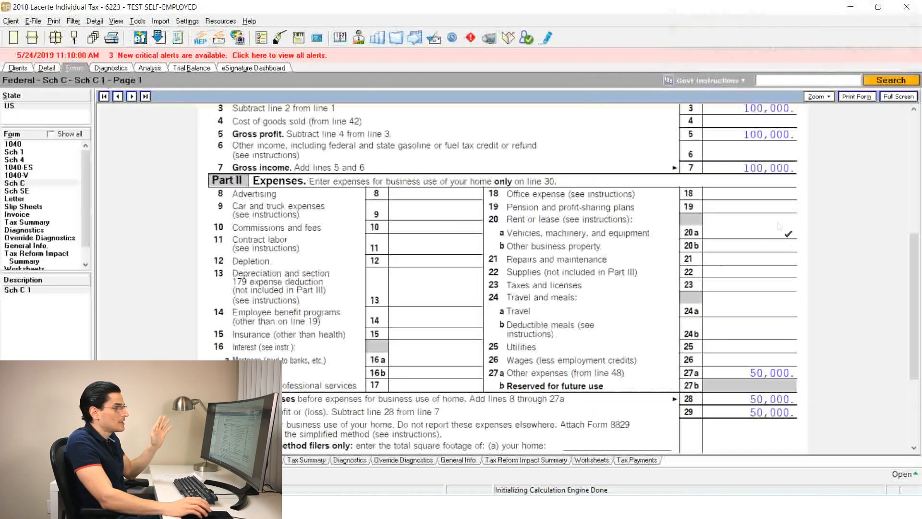
right_click(765, 295)
left_click(792, 302)
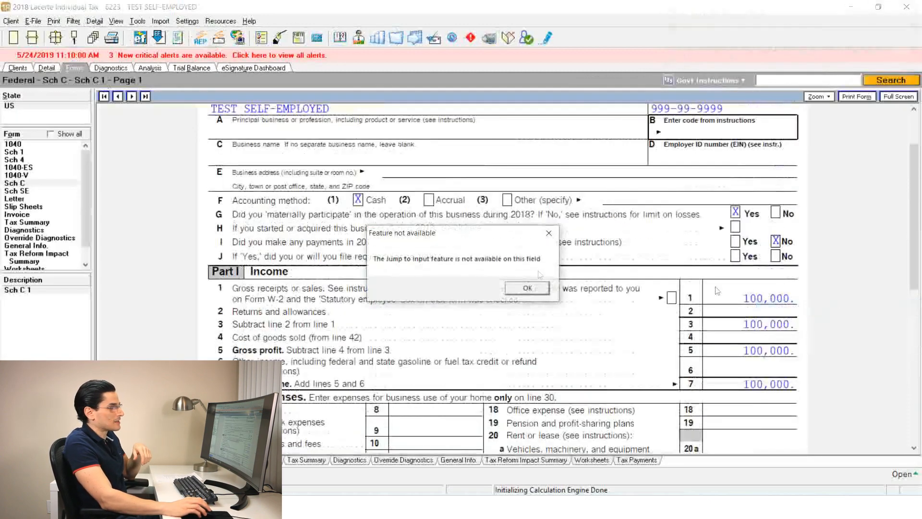
left_click(527, 288)
right_click(766, 303)
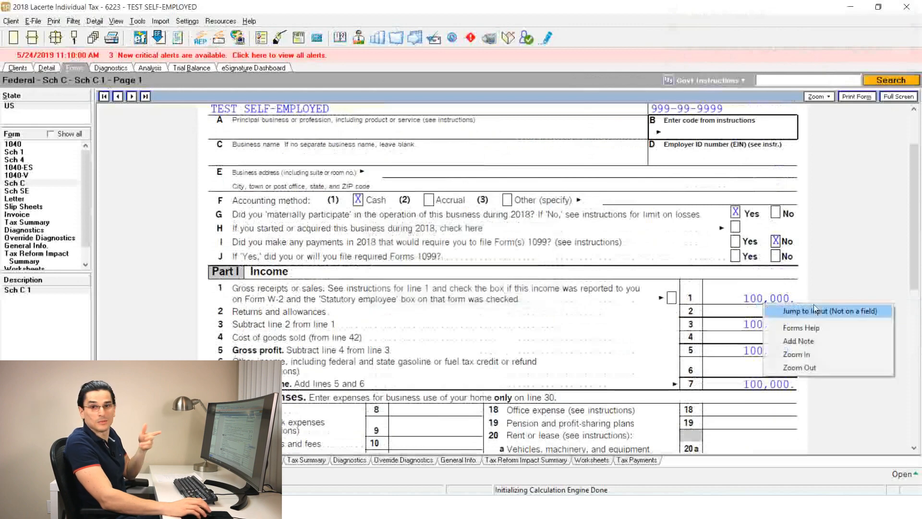
left_click(643, 14)
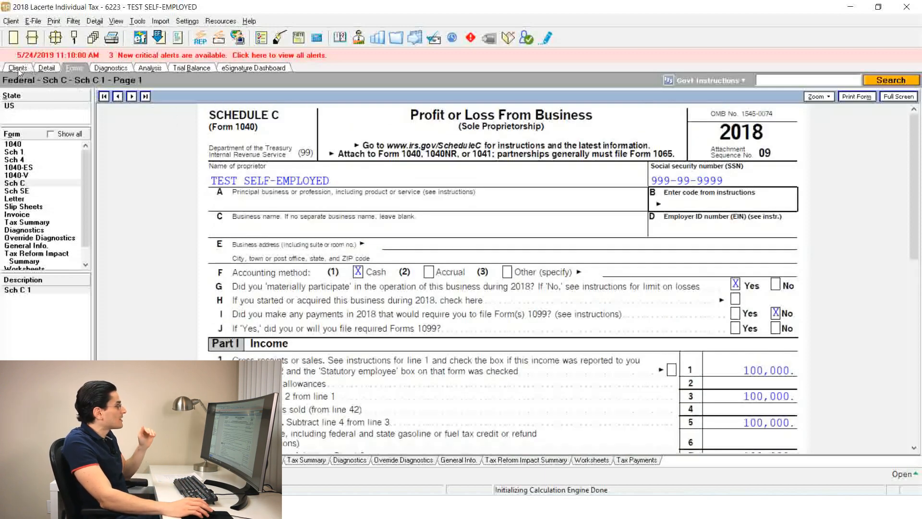
Return to the client list and open the test shareholder client's return
left_click(18, 69)
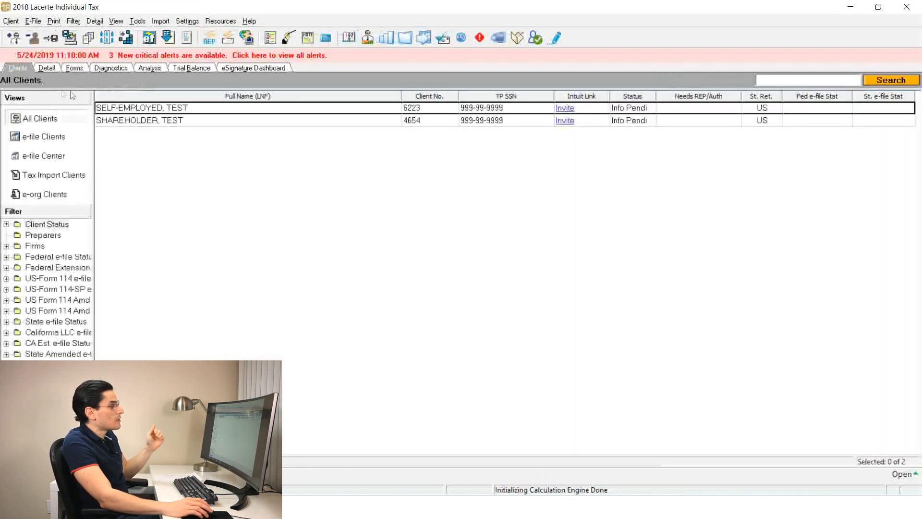
left_click(208, 124)
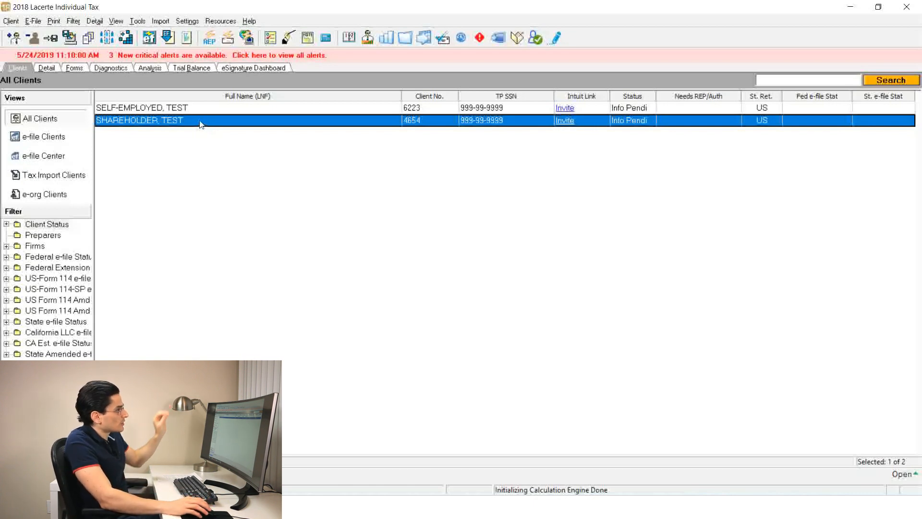
double_click(201, 121)
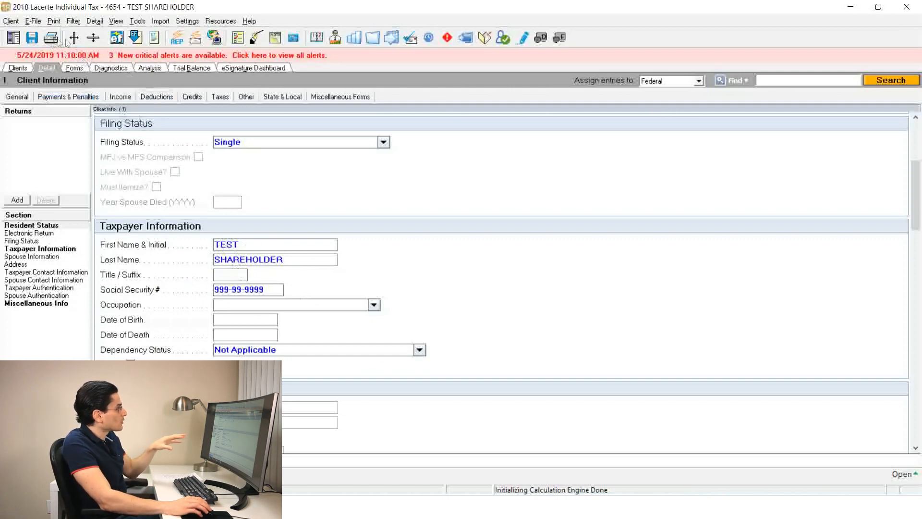
Show the shareholder's Form 1040 in the forms view, adjust its zoom, and read through its income, deductions and tax lines
left_click(78, 68)
left_click(819, 97)
left_click(826, 150)
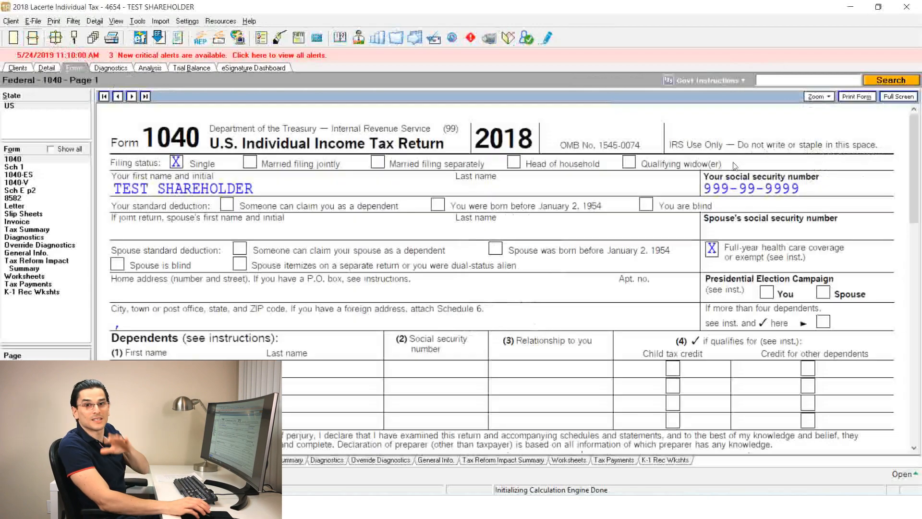
scroll(688, 203, "down", 6)
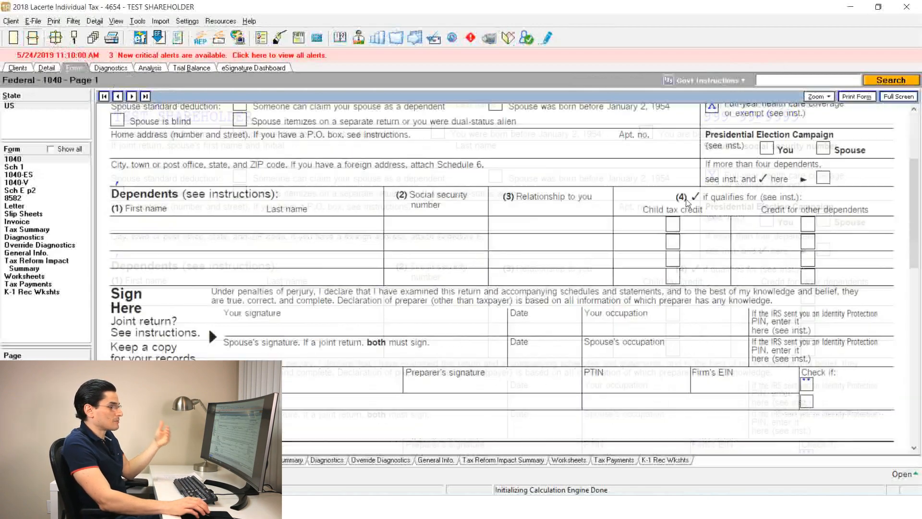
scroll(688, 203, "down", 2)
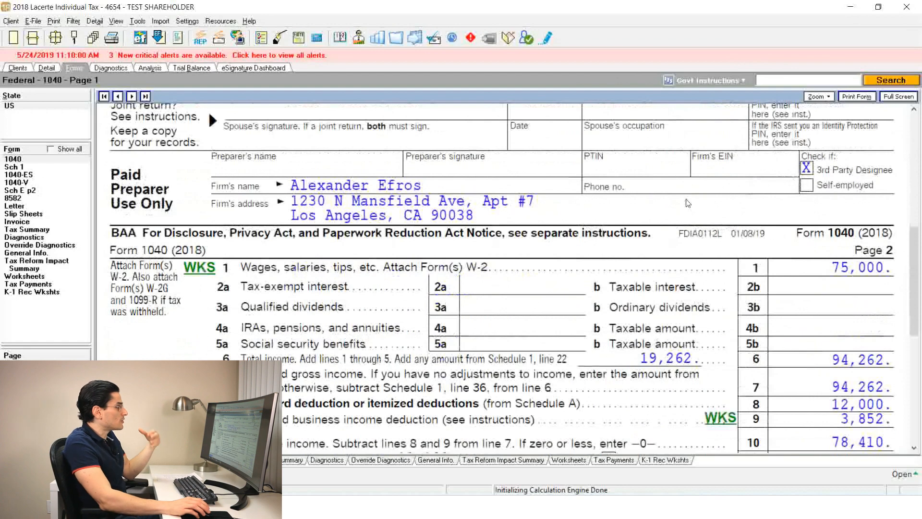
scroll(688, 203, "down", 8)
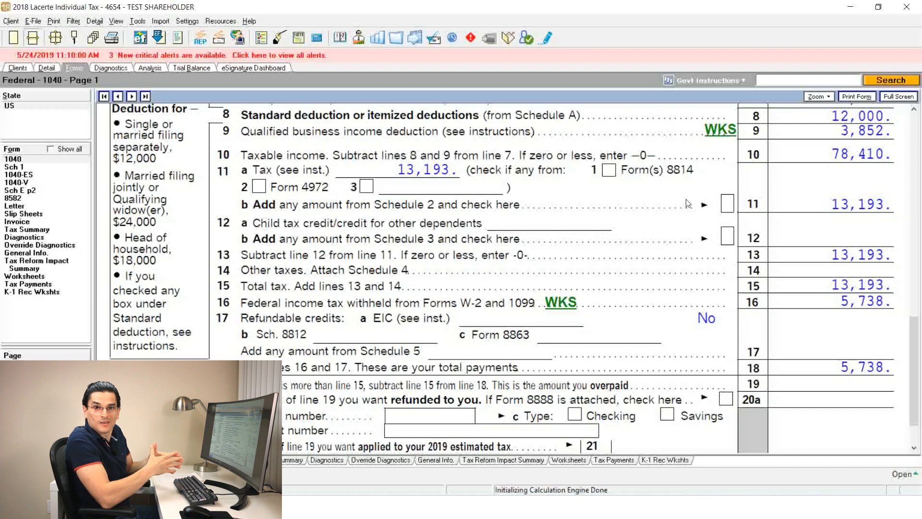
Lock the shareholder client's return from the client list and add the Locked Return column to the current view
left_click(17, 68)
right_click(370, 126)
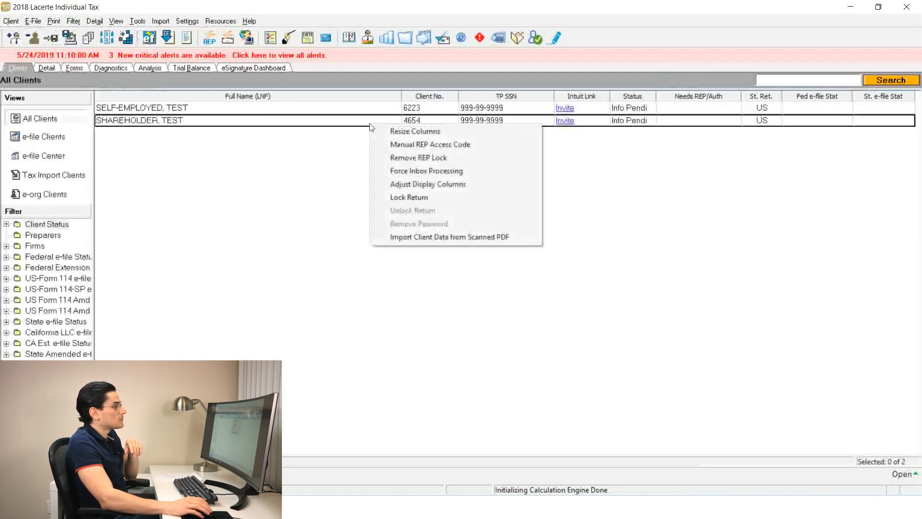
left_click(434, 195)
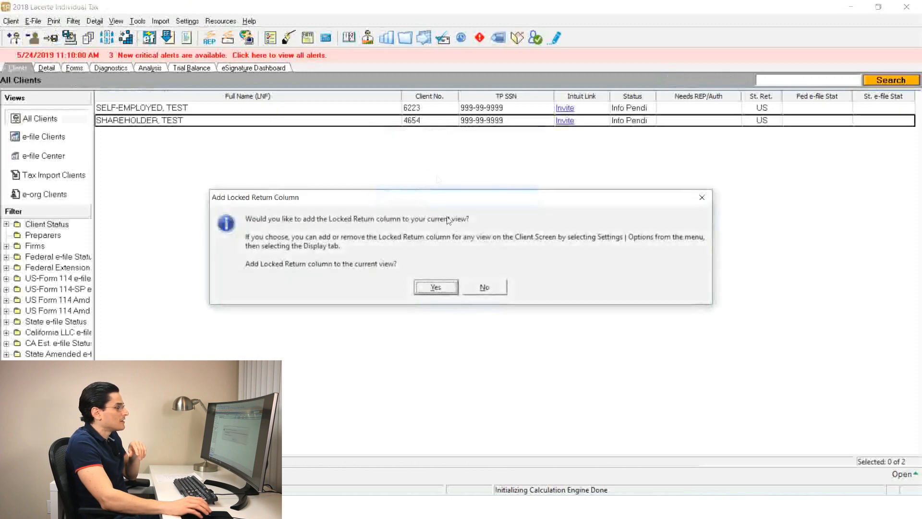
left_click(437, 287)
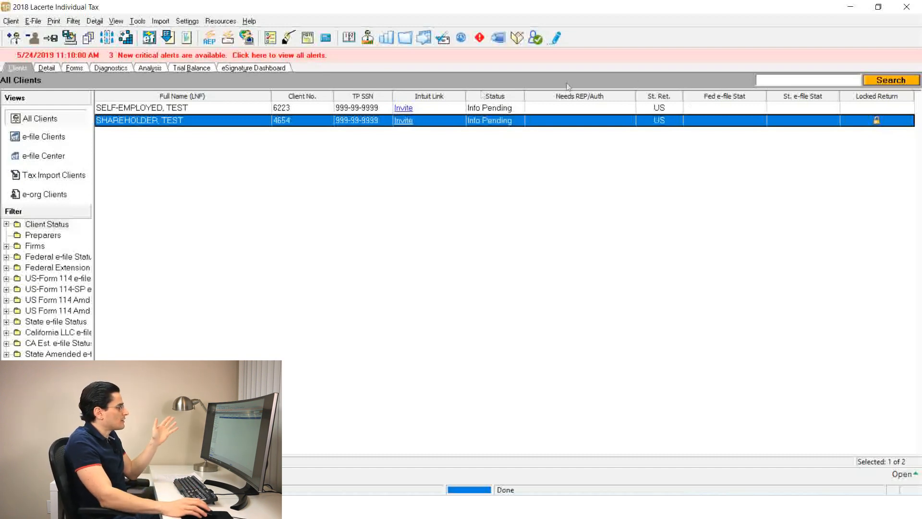
Open the locked shareholder return to view its read-only input contents, and return to the client list
double_click(159, 121)
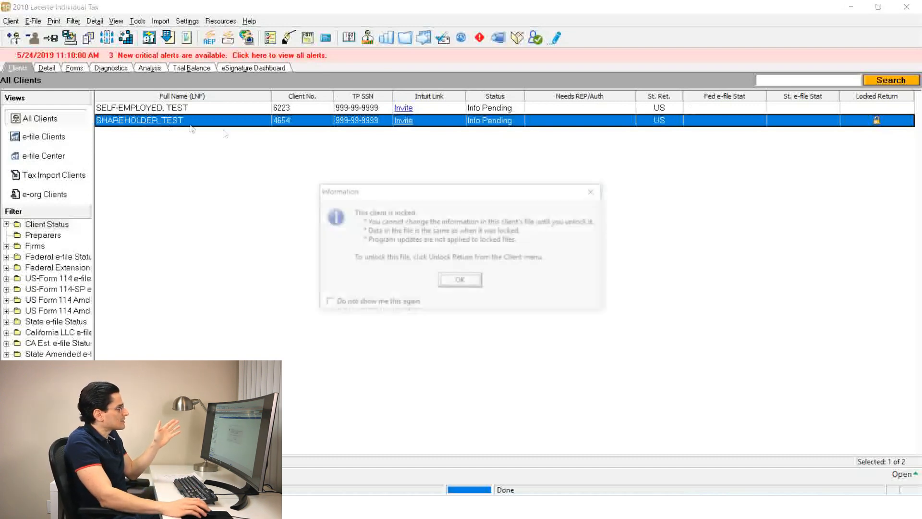
left_click(466, 280)
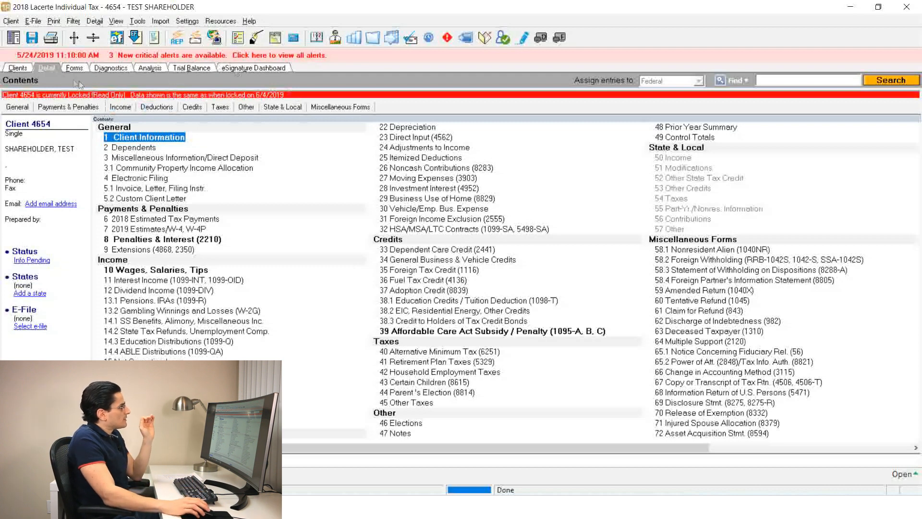
left_click(12, 70)
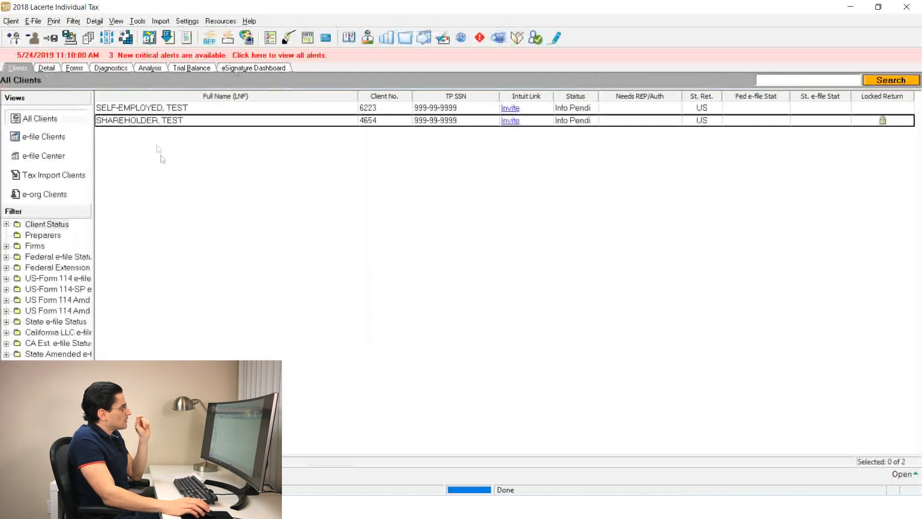
Unlock the test shareholder client's return from the client list
left_click(273, 124)
right_click(273, 123)
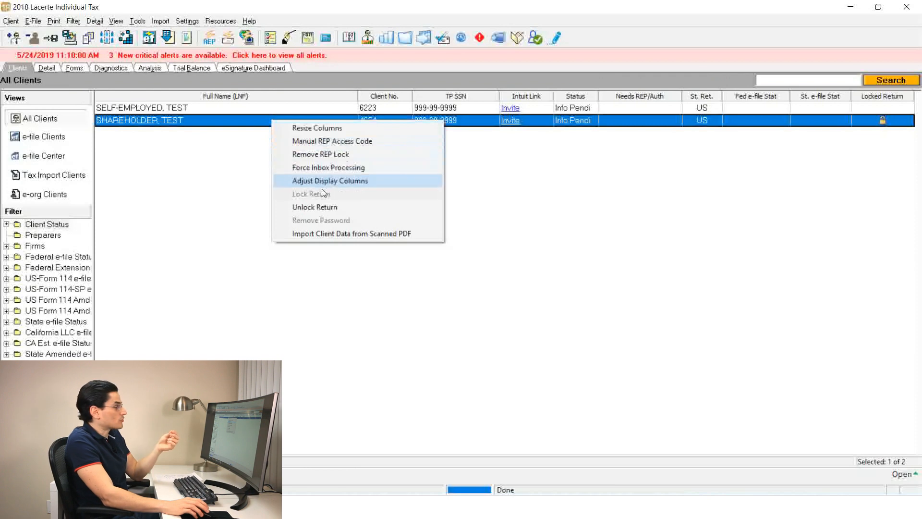
left_click(316, 209)
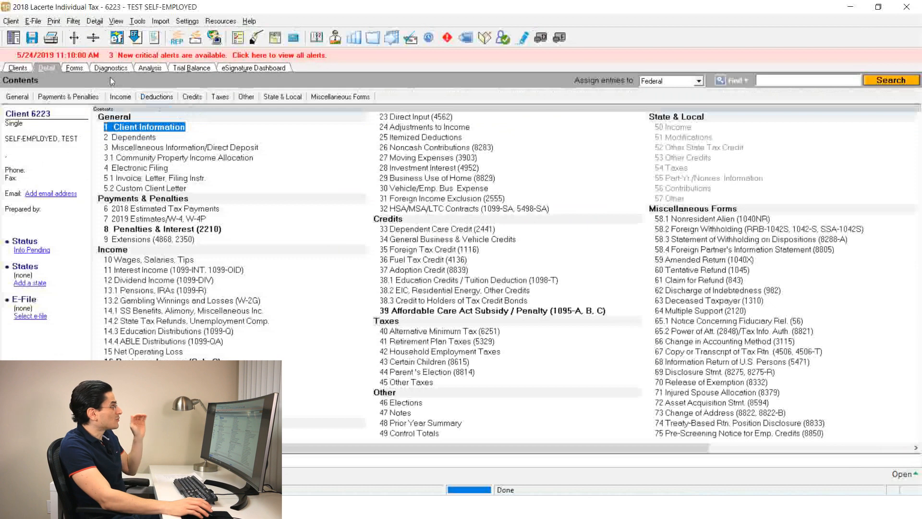
Open the self-employed return's diagnostics, jump from a missing taxpayer information warning to the Client Information input, and return to the diagnostics
left_click(113, 68)
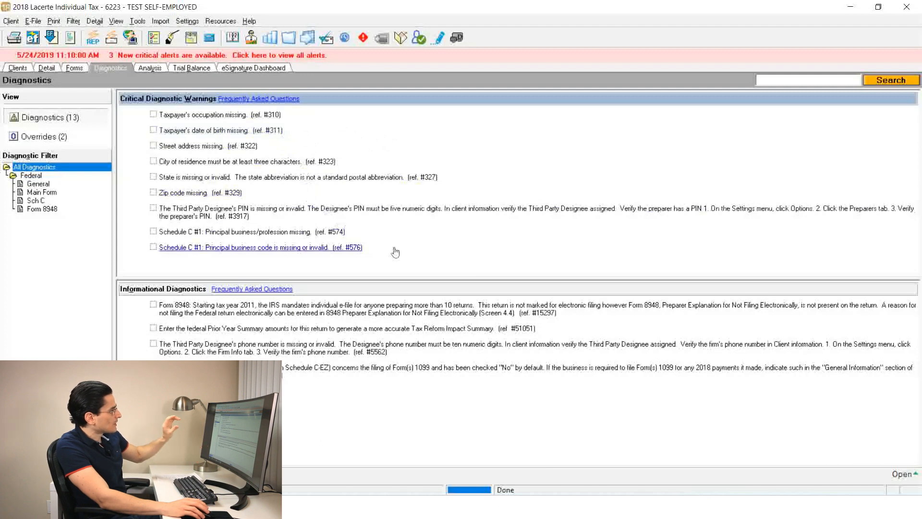
left_click(257, 134)
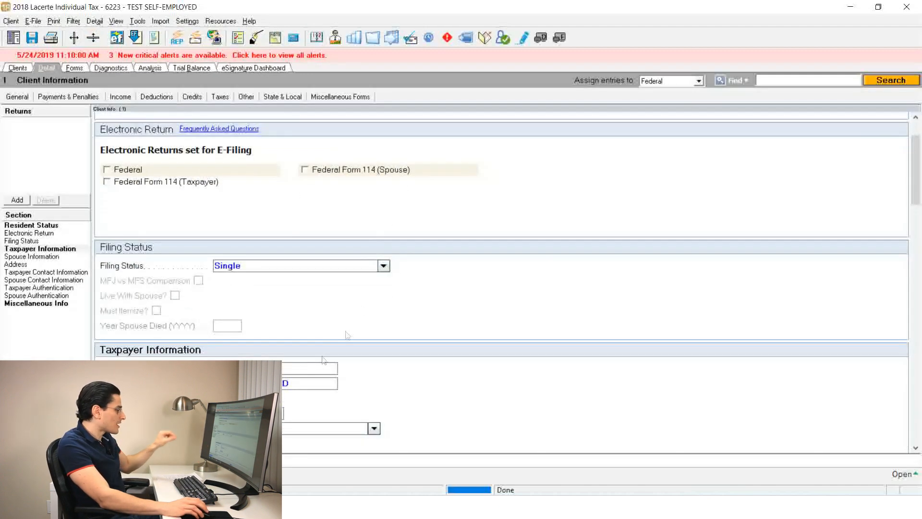
left_click(106, 68)
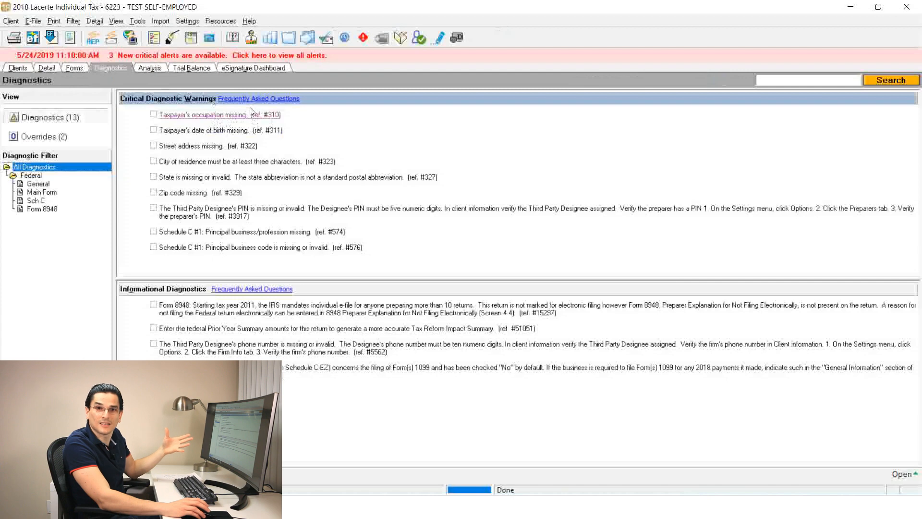
Jump from the missing occupation warning to the taxpayer's Occupation field, try sample text in it, and erase the text
left_click(251, 114)
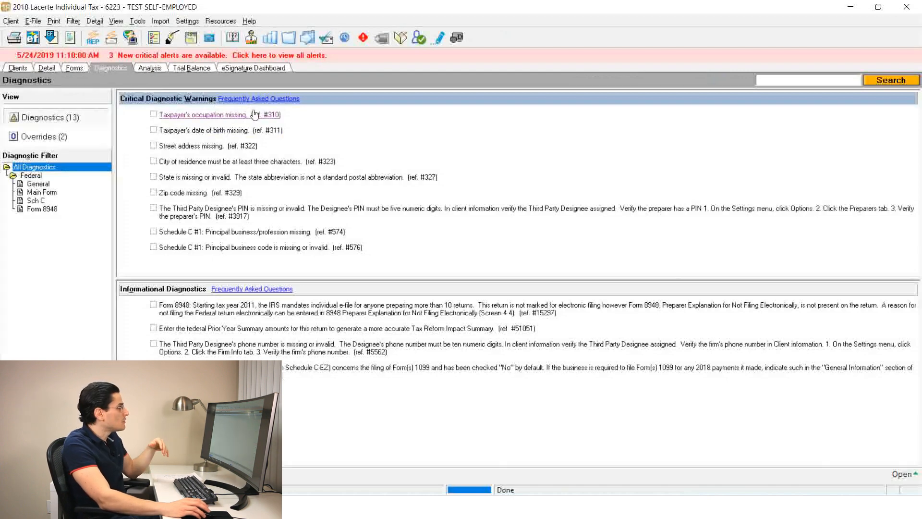
left_click(235, 241)
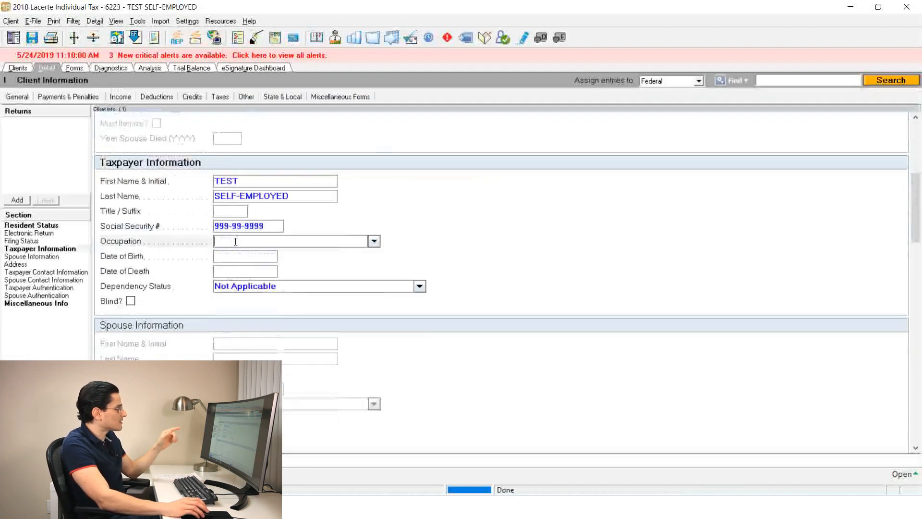
type("hghf")
key("BackSpace")
key("BackSpace")
key("BackSpace")
key("BackSpace")
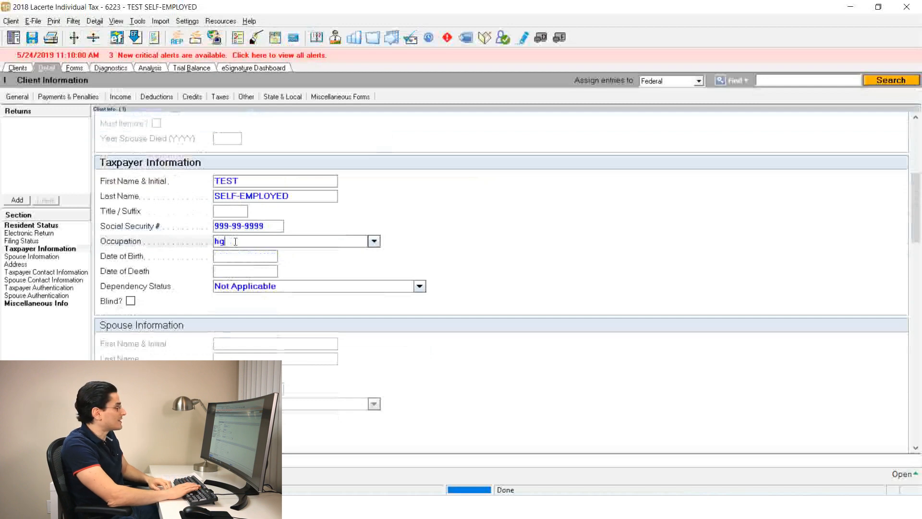
Return to the diagnostics and jump from the city of residence warning to the address inputs
left_click(111, 69)
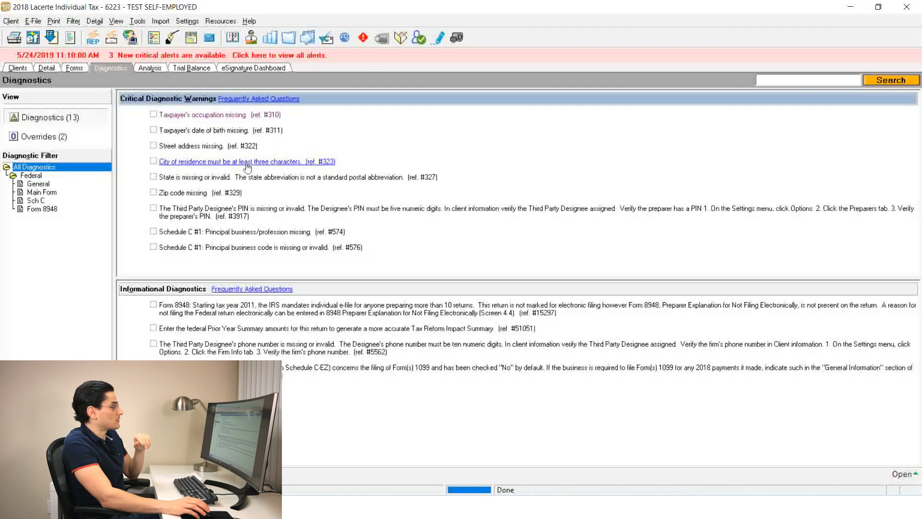
left_click(248, 166)
left_click(287, 370)
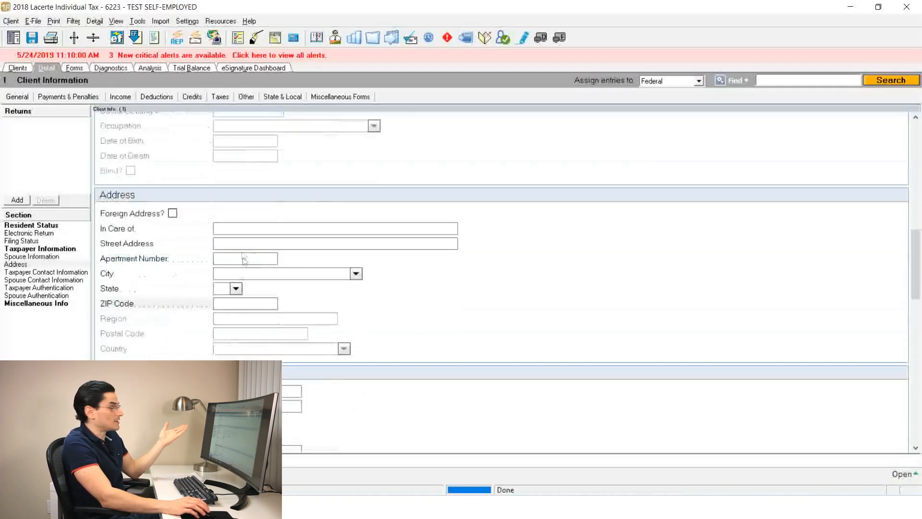
From the diagnostics, jump from the missing principal business/profession warning to the Schedule C business income input, and return to the diagnostics
left_click(103, 70)
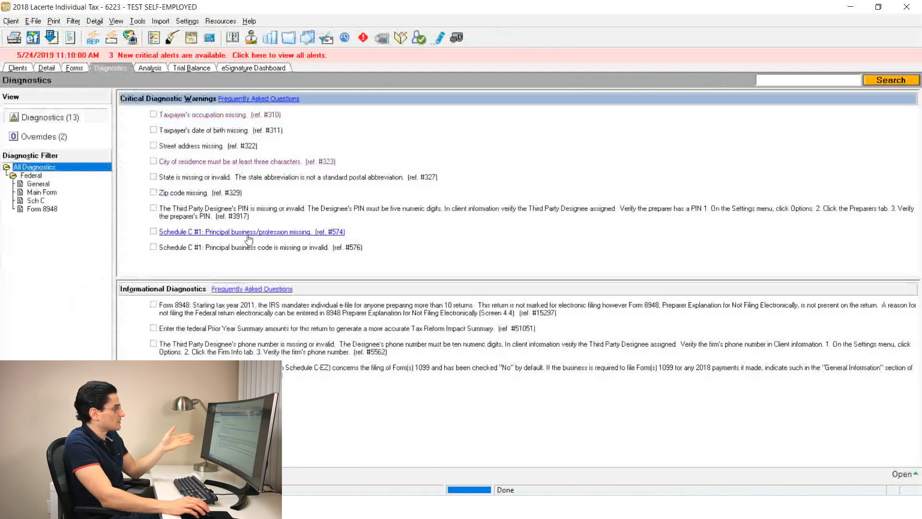
left_click(322, 234)
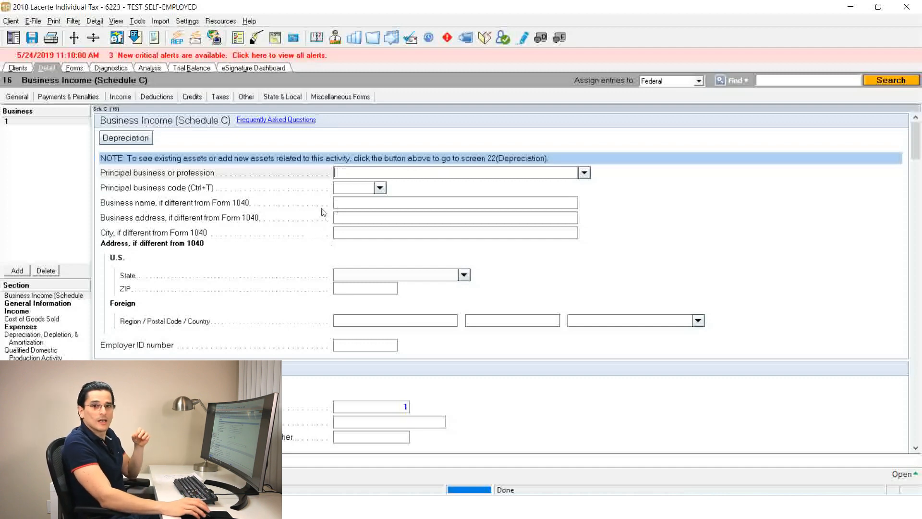
left_click(111, 68)
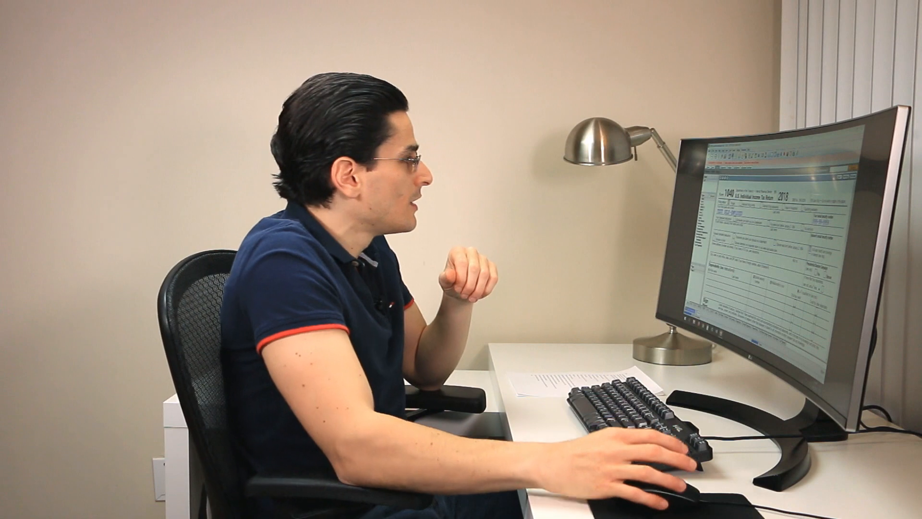
left_click(703, 204)
left_click(704, 197)
scroll(748, 219, "down", 2)
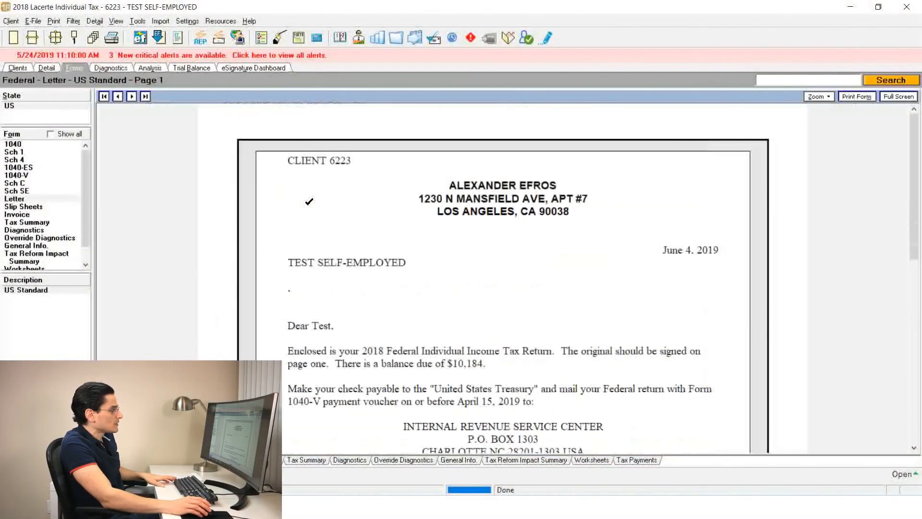
scroll(308, 202, "down", 2)
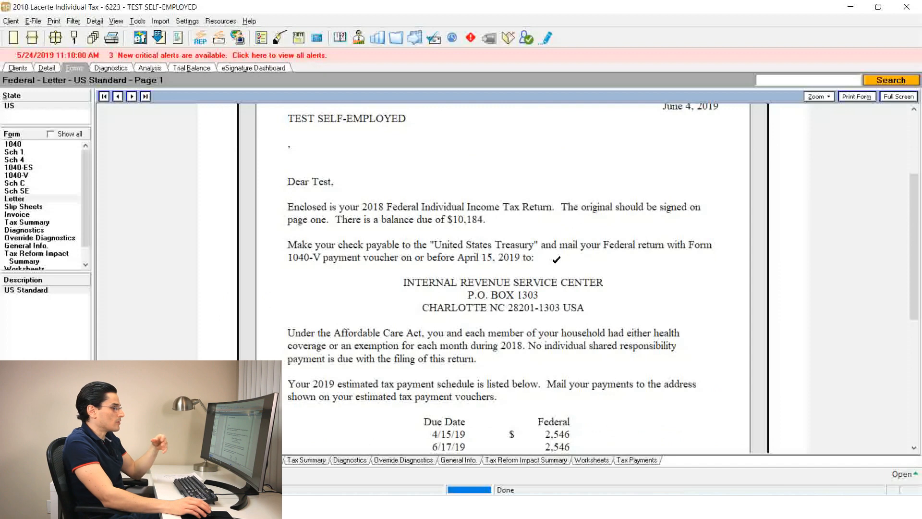
Read through the self-employed client's letter, including the payment instructions, mailing address and 2019 estimated tax payment schedule
scroll(557, 259, "down", 3)
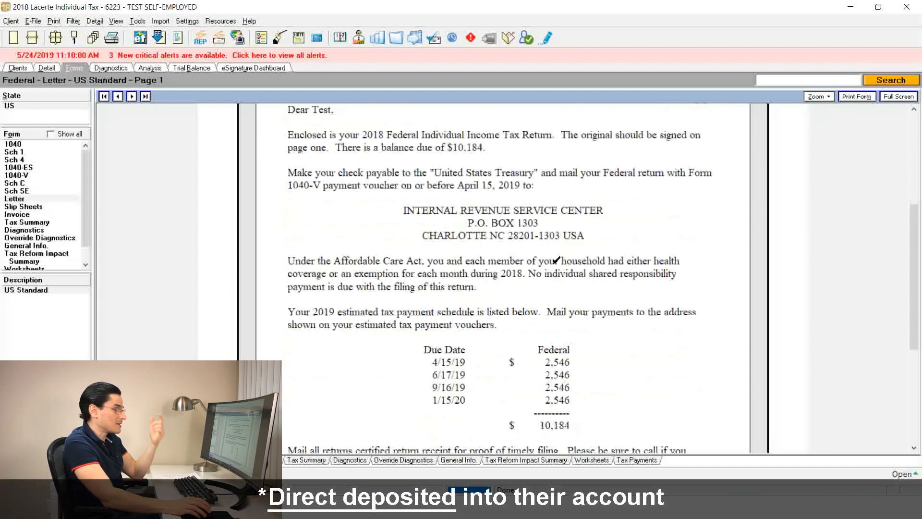
scroll(399, 258, "down", 3)
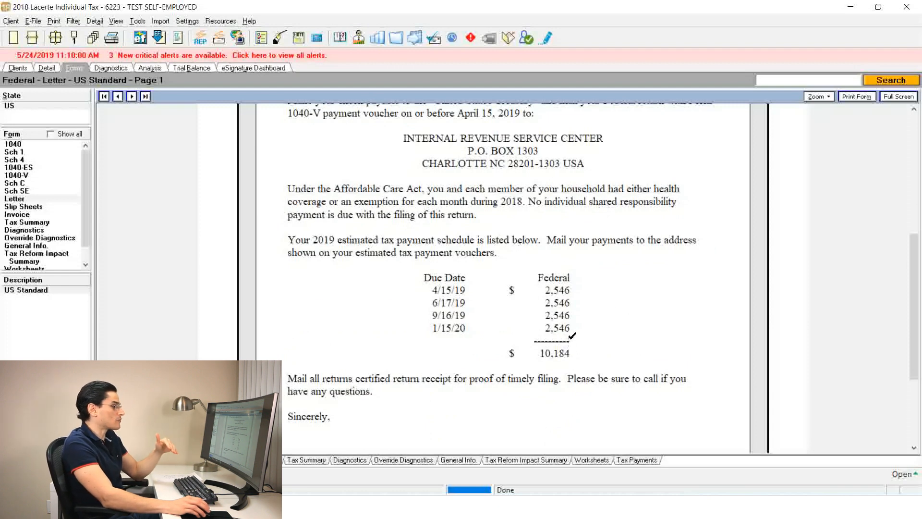
scroll(572, 335, "down", 3)
scroll(527, 319, "up", 3)
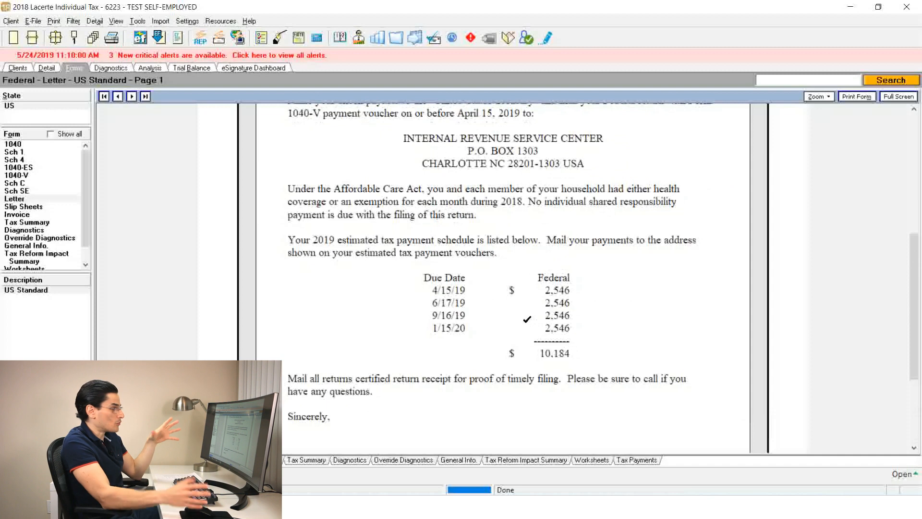
scroll(527, 319, "up", 9)
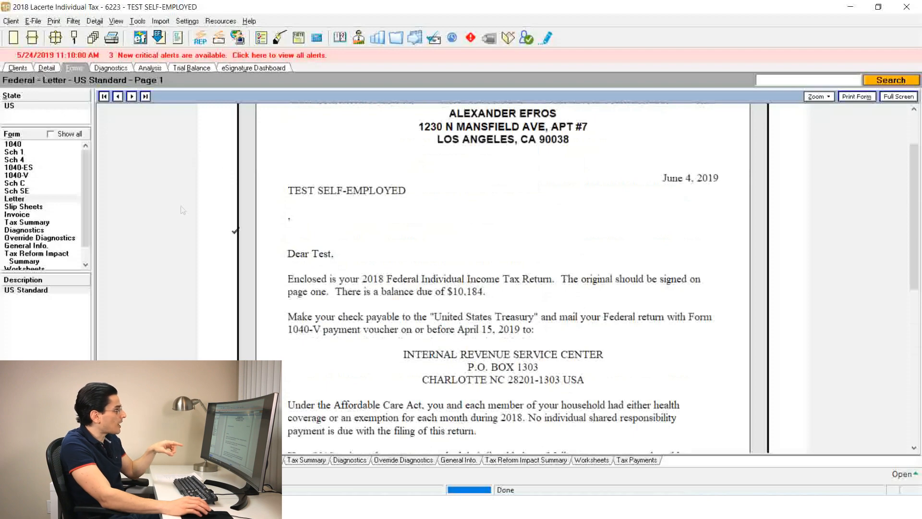
scroll(756, 317, "down", 9)
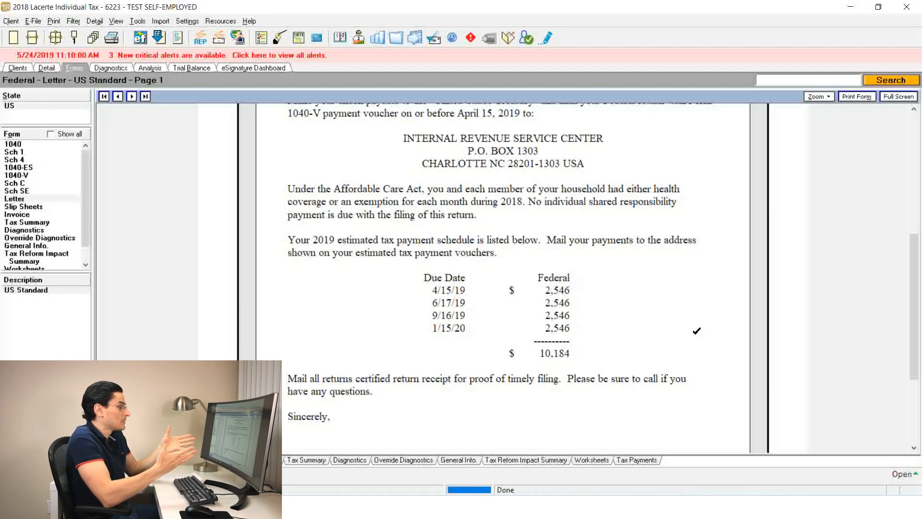
Show the Tax Reform Impact Summary and compare its 2017 and 2018 income, deductions, tax computation, amount due and tax rates
left_click(44, 254)
scroll(661, 243, "down", 1)
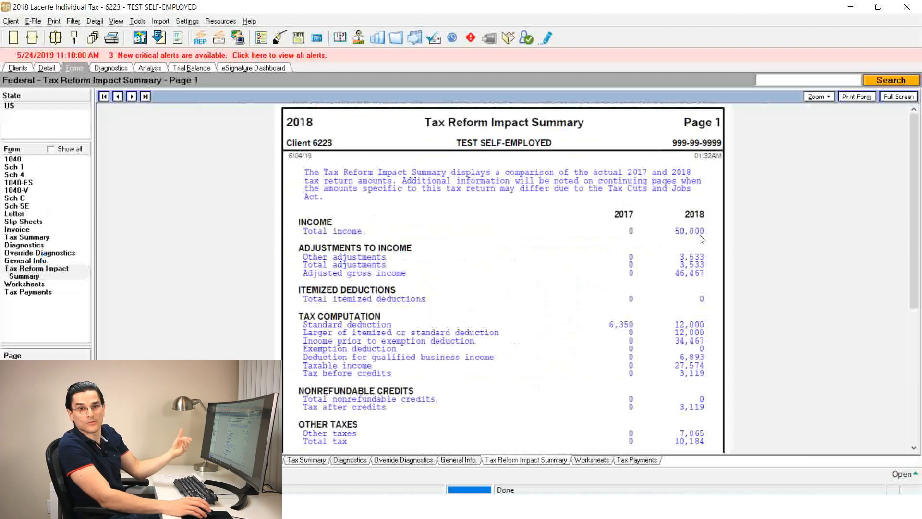
scroll(701, 234, "down", 1)
scroll(702, 235, "up", 1)
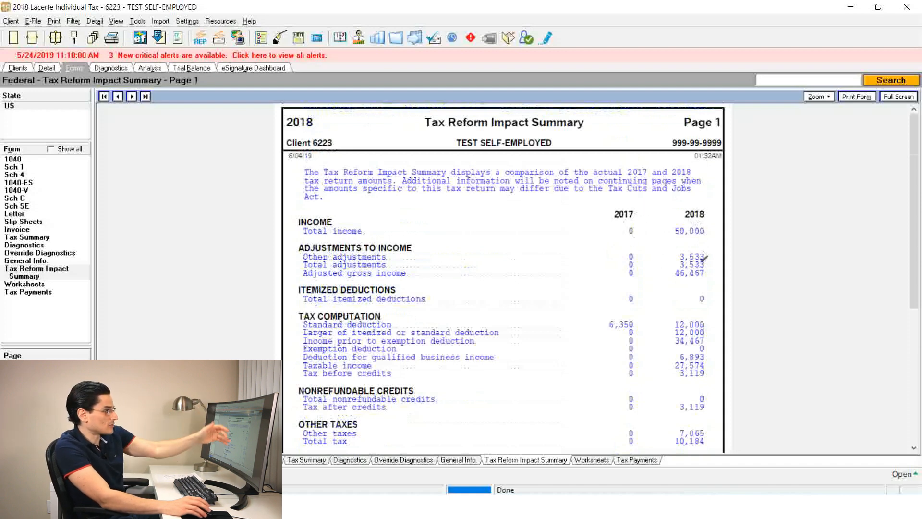
scroll(697, 334, "down", 1)
scroll(664, 287, "down", 1)
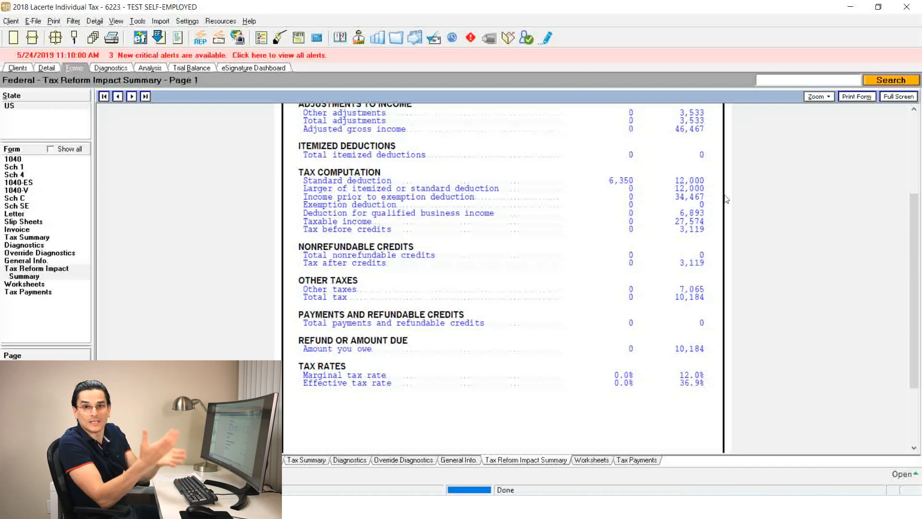
scroll(708, 208, "up", 3)
scroll(707, 207, "up", 3)
scroll(708, 208, "down", 3)
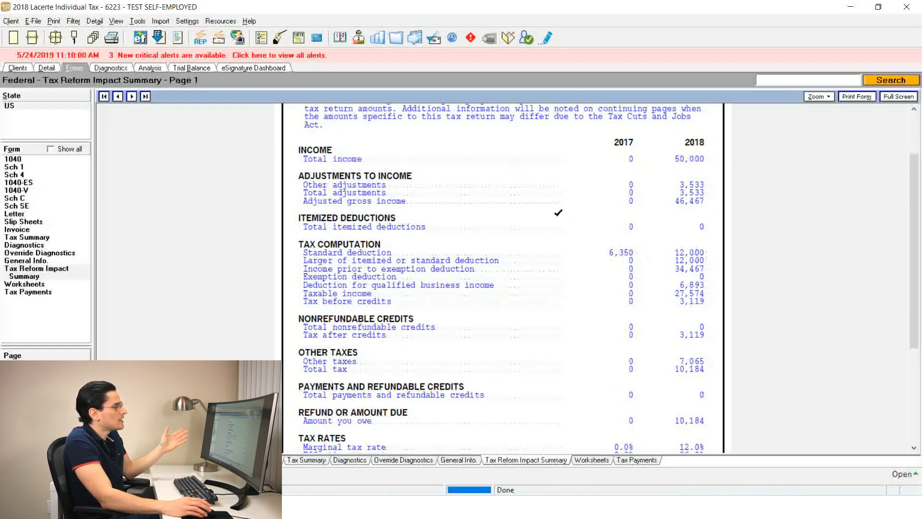
scroll(558, 213, "down", 5)
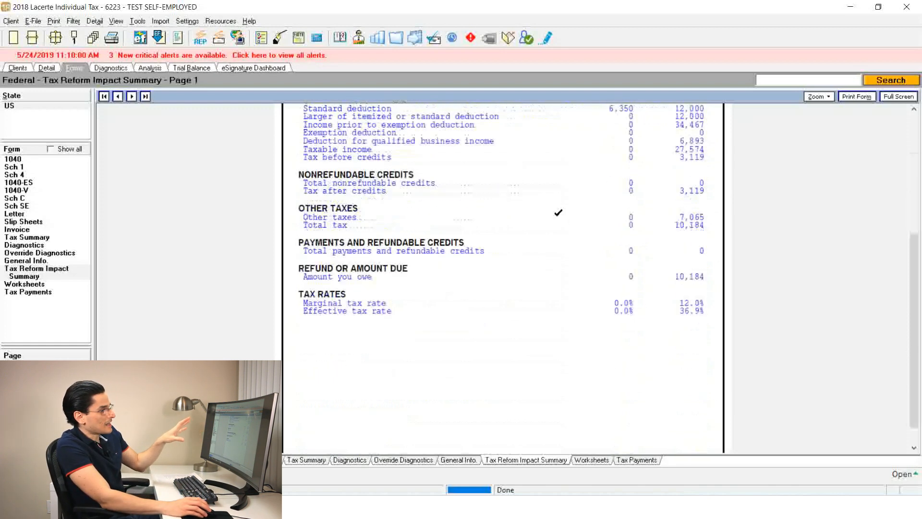
scroll(559, 212, "up", 3)
scroll(558, 213, "up", 3)
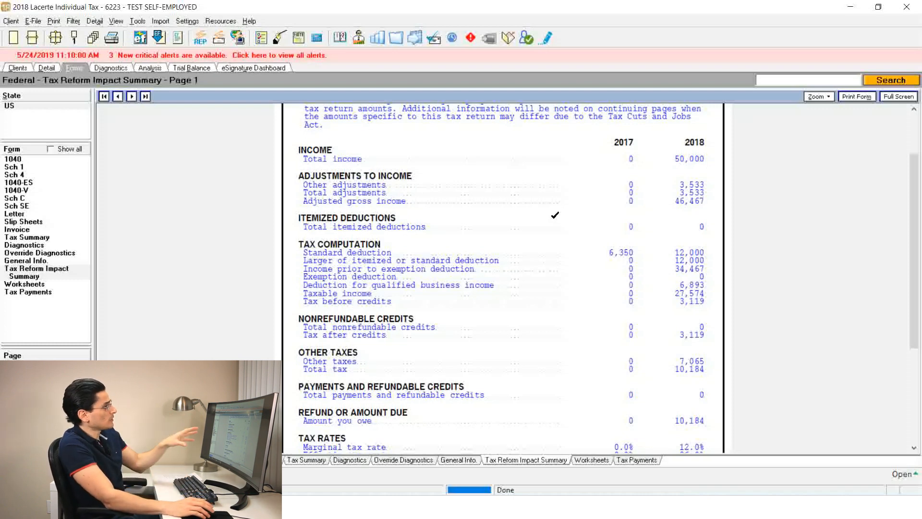
Return to the client letter and view its body down to the closing
left_click(14, 214)
scroll(396, 195, "down", 3)
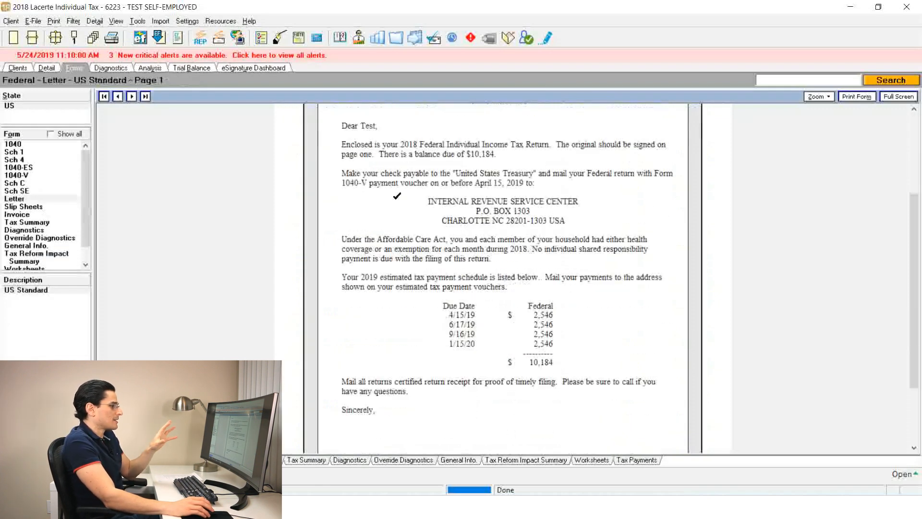
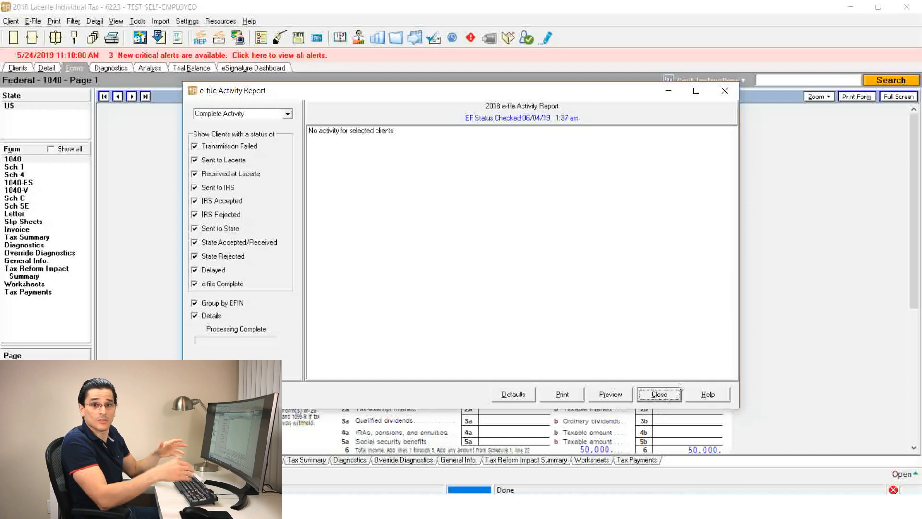
Close the e-file Activity Report and review the self-employed client's status and change log
left_click(658, 393)
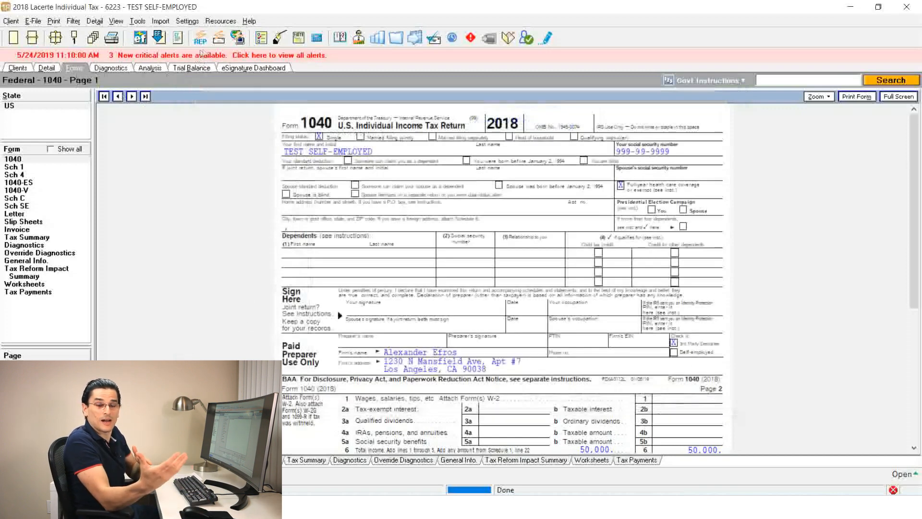
left_click(359, 37)
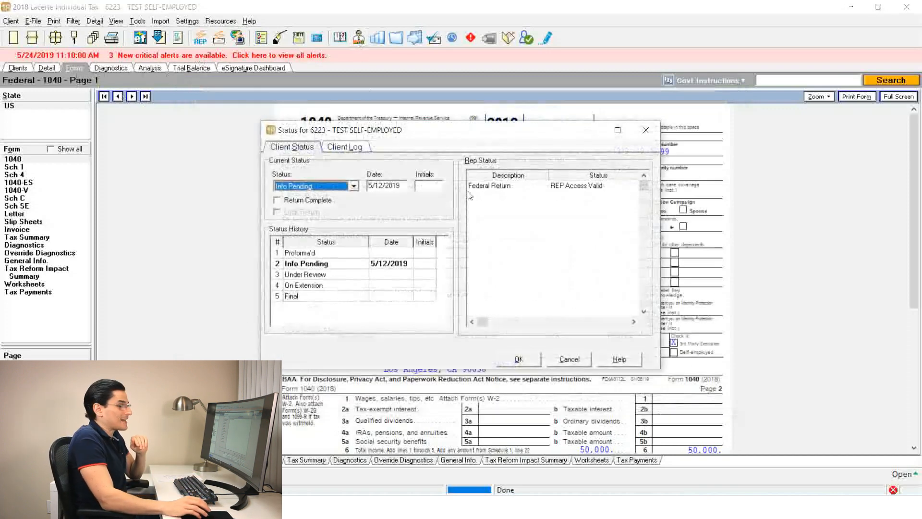
left_click(337, 148)
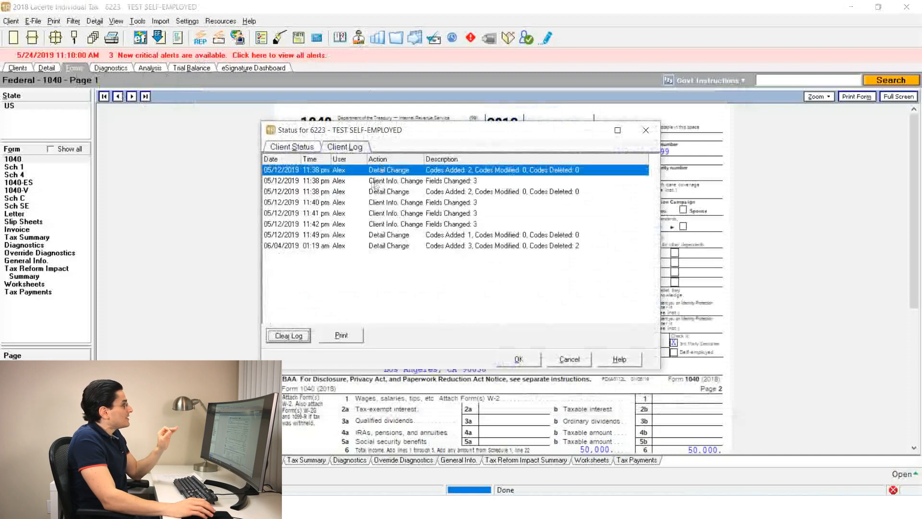
left_click_drag(375, 135, 376, 168)
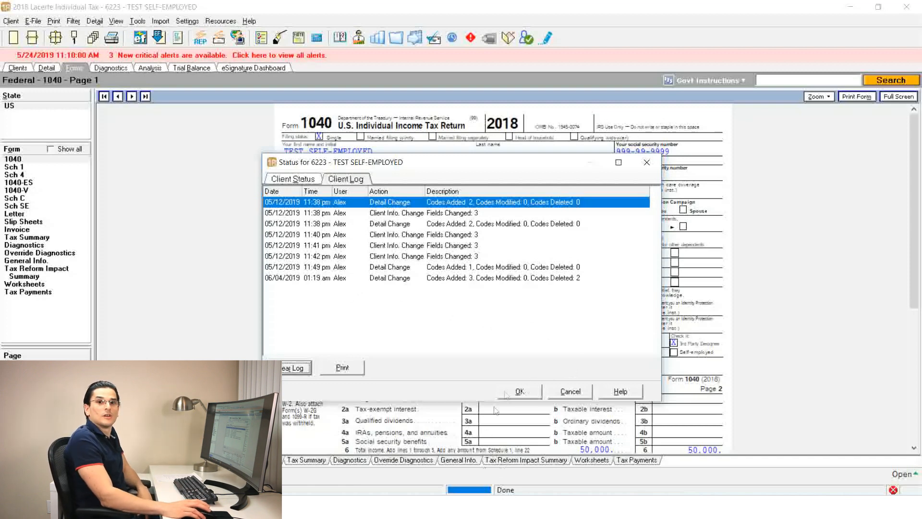
left_click(525, 388)
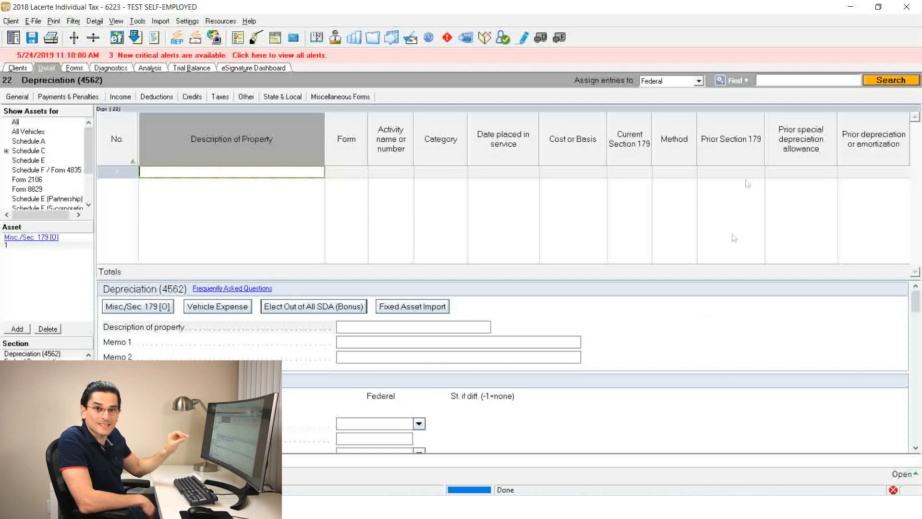
Open the Depreciation input and look at the depreciation export and Fixed Asset Import options
left_click(155, 97)
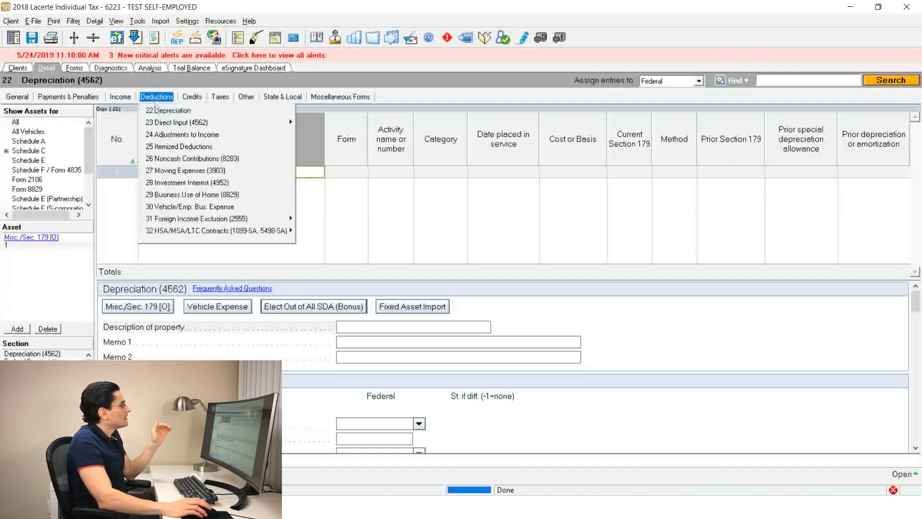
left_click(160, 111)
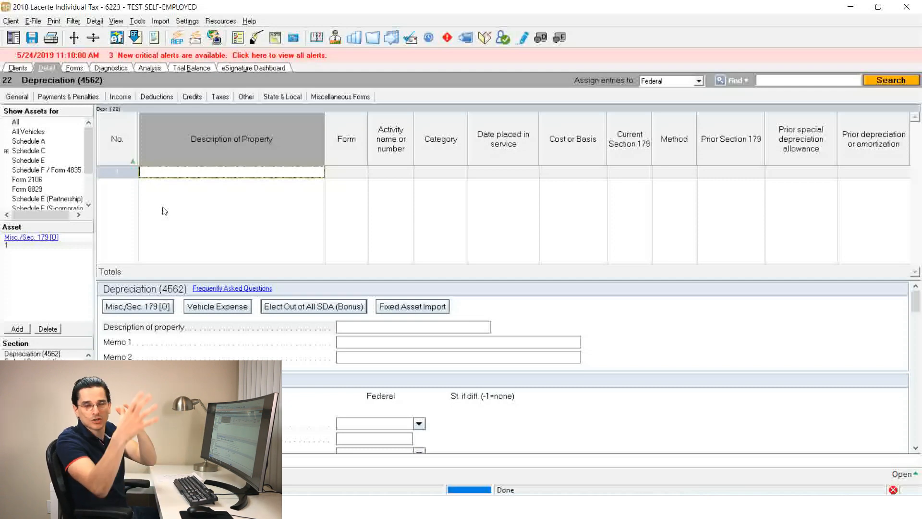
left_click(9, 22)
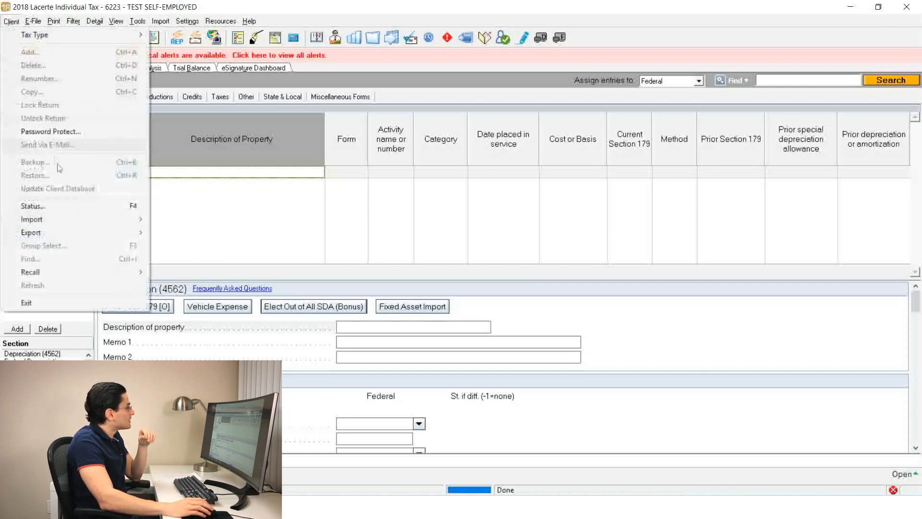
mouse_move(71, 232)
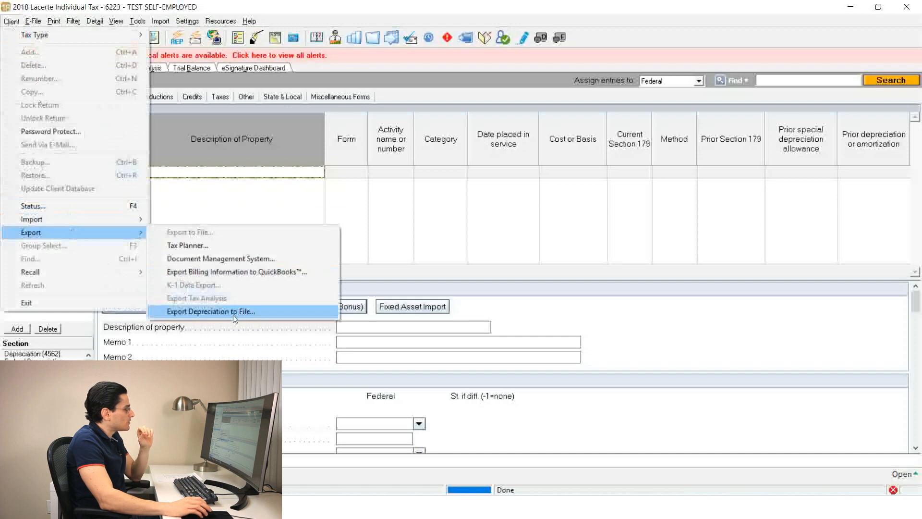
left_click(441, 1)
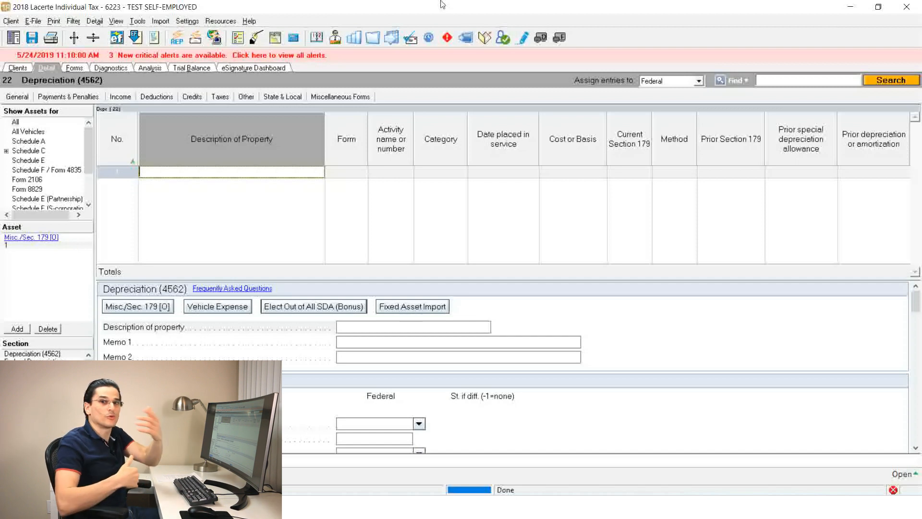
left_click(414, 310)
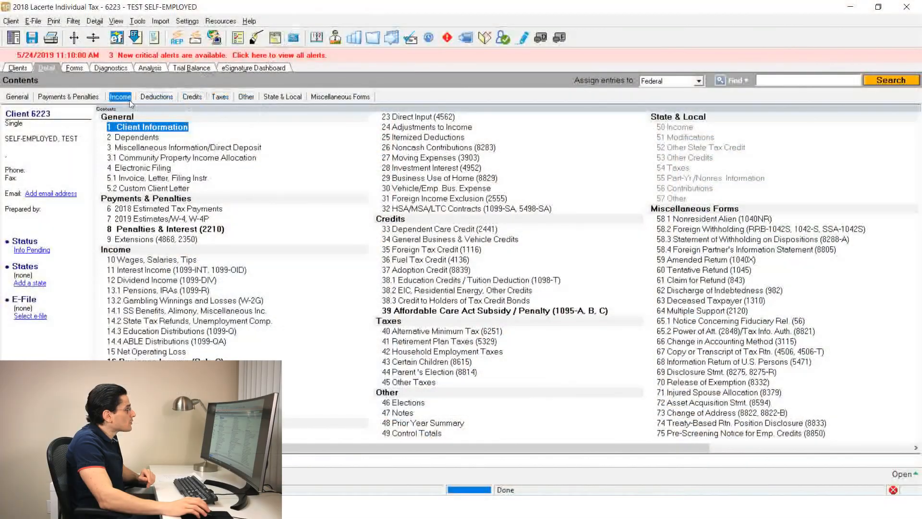
Open the Wages, Salaries, Tips input and tag the W-2 wages, tips field (box 1) as missing data
left_click(127, 98)
left_click(126, 98)
left_click(124, 98)
left_click(154, 111)
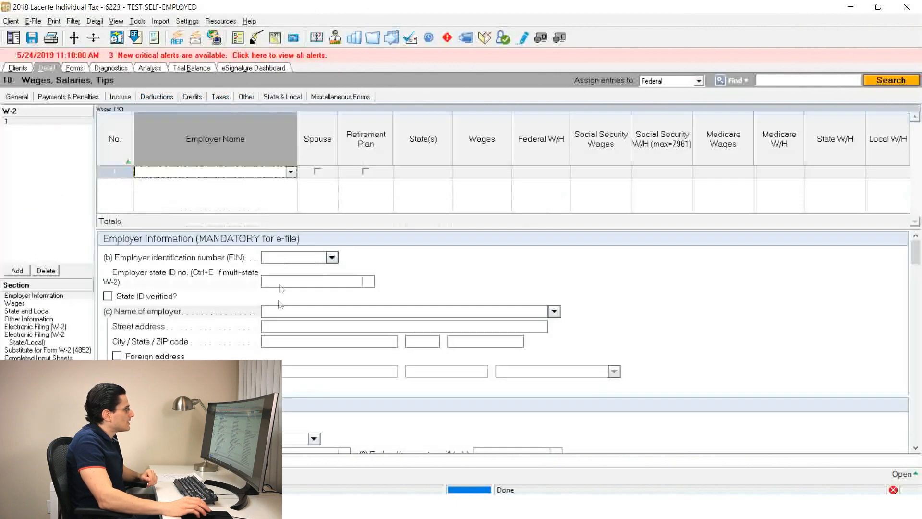
left_click(292, 310)
scroll(292, 310, "down", 3)
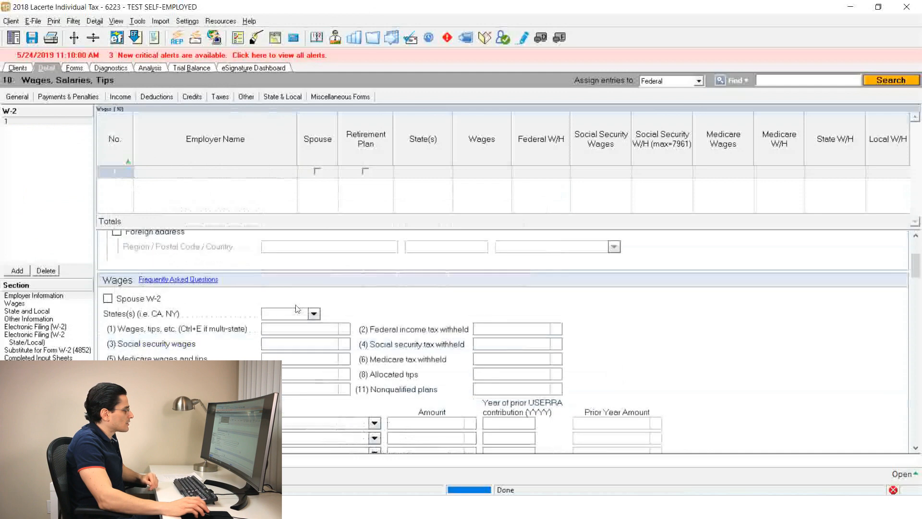
right_click(301, 336)
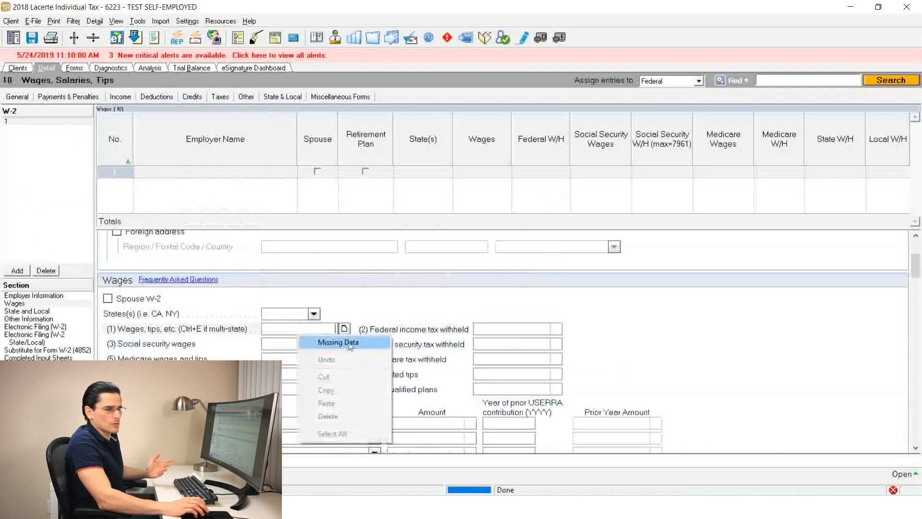
left_click(380, 349)
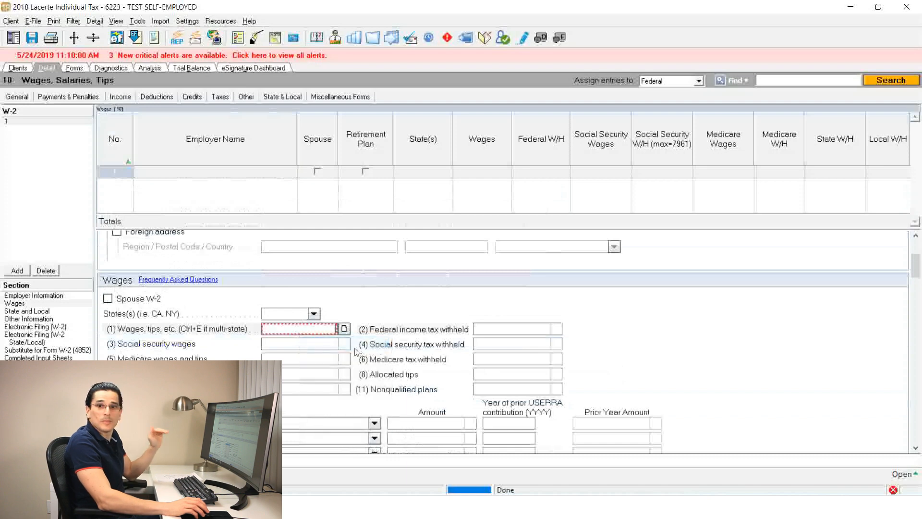
Tag social security wages, Medicare wages, federal income tax withheld, social security tax withheld and Medicare tax withheld as missing data
right_click(329, 345)
left_click(347, 354)
right_click(326, 358)
left_click(345, 368)
right_click(491, 335)
left_click(509, 340)
right_click(494, 344)
left_click(507, 349)
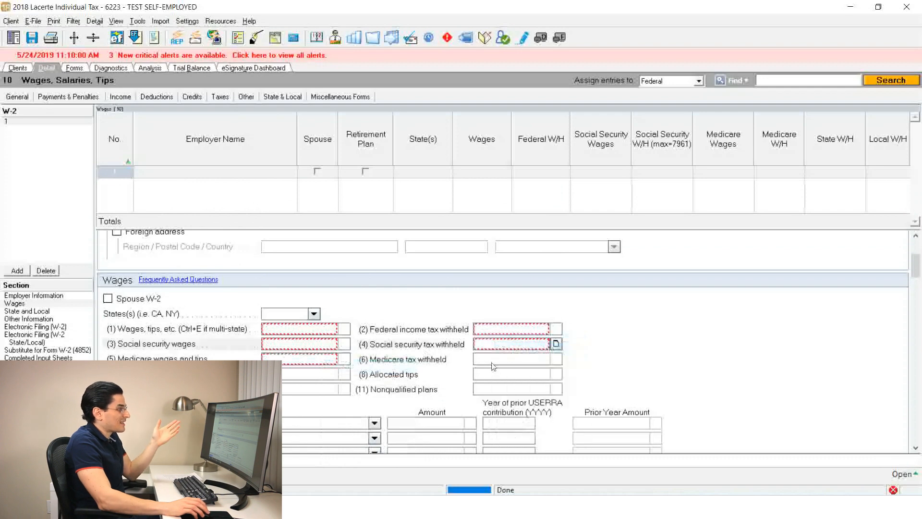
right_click(493, 363)
left_click(510, 370)
left_click(501, 377)
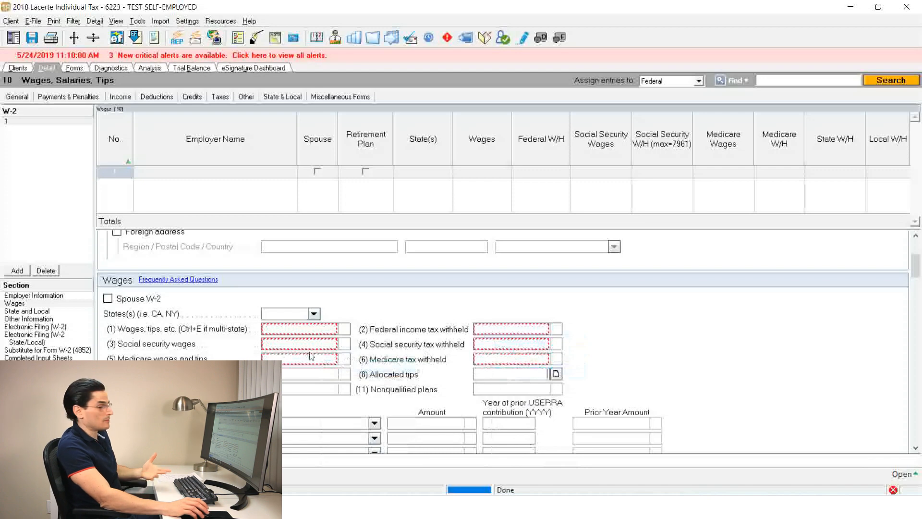
left_click(128, 98)
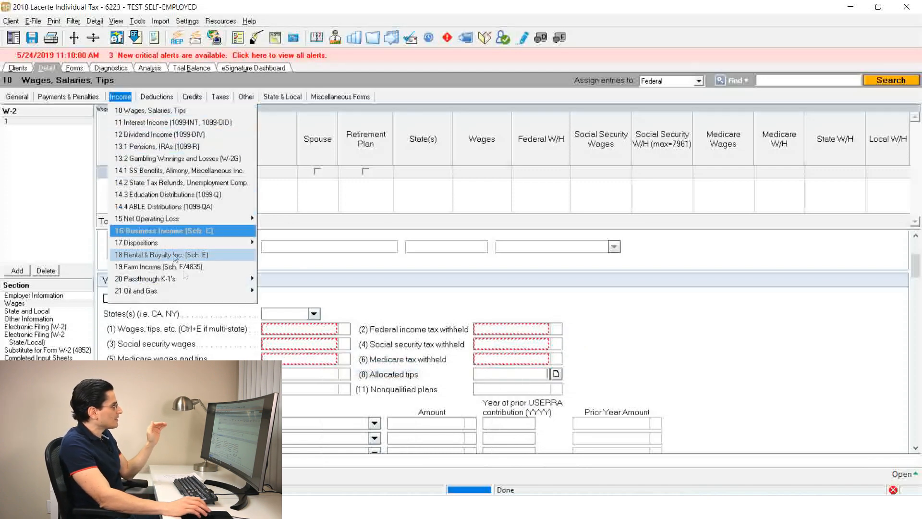
left_click(192, 110)
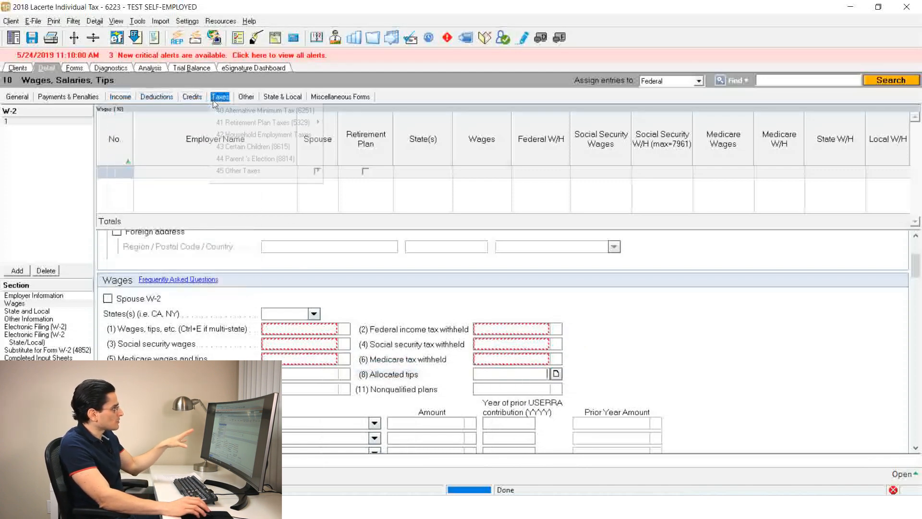
left_click(219, 98)
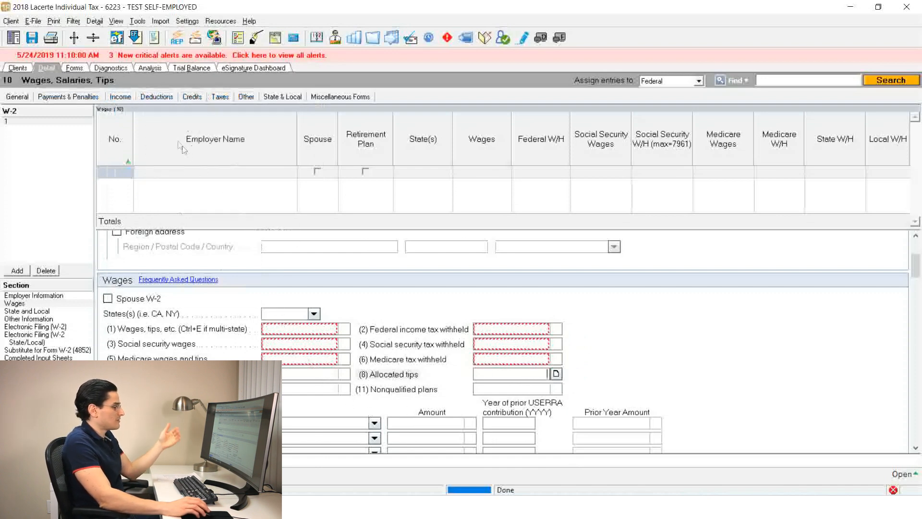
From the diagnostics, open the missing data utility and jump to the W-2's Federal Income Tax Withheld field
left_click(119, 69)
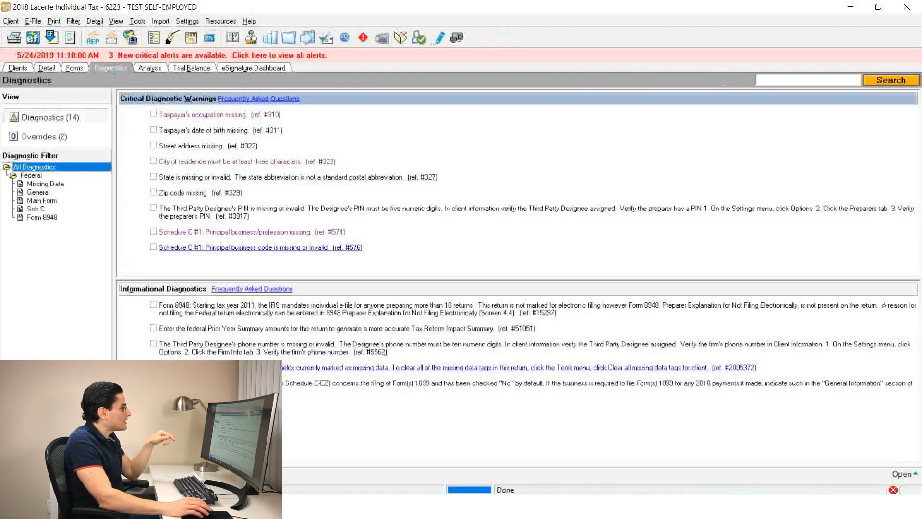
left_click(603, 368)
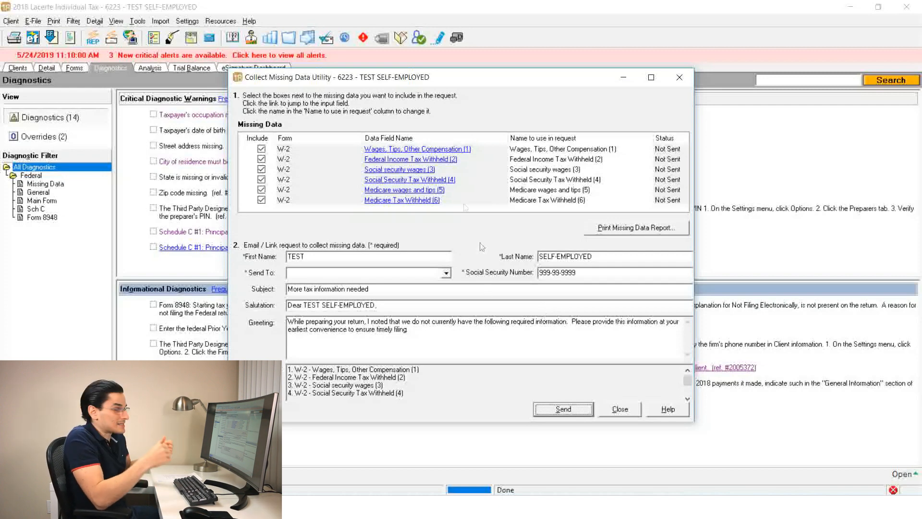
left_click(437, 162)
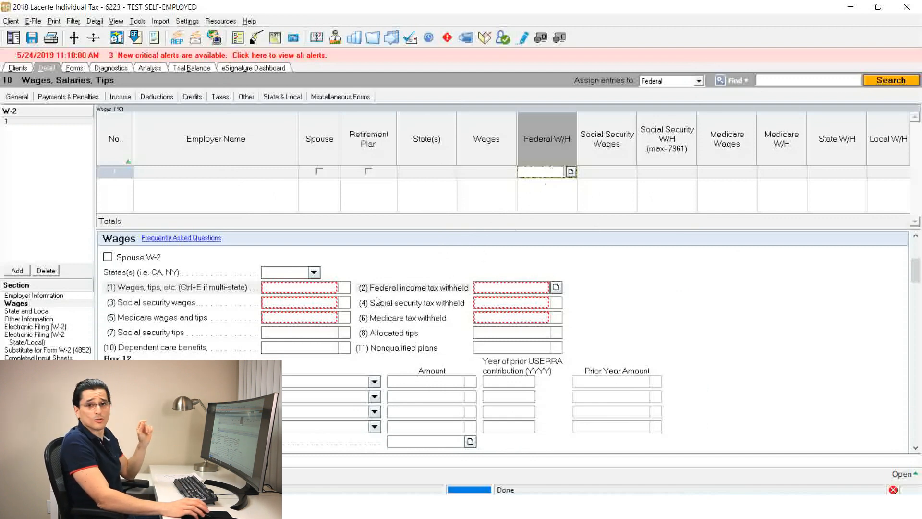
Tag social security tips as missing data and enter W-2 wages of 100000, keeping that field's missing data tag
right_click(310, 335)
left_click(328, 344)
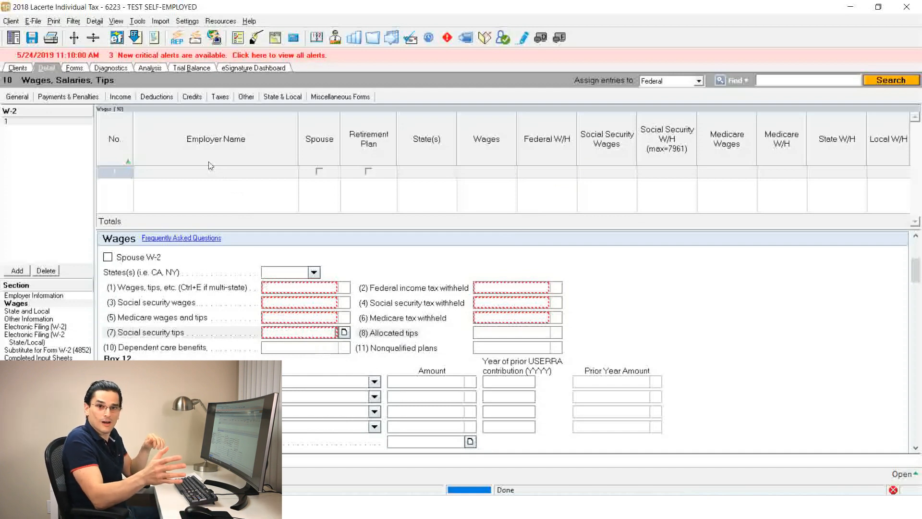
left_click(302, 287)
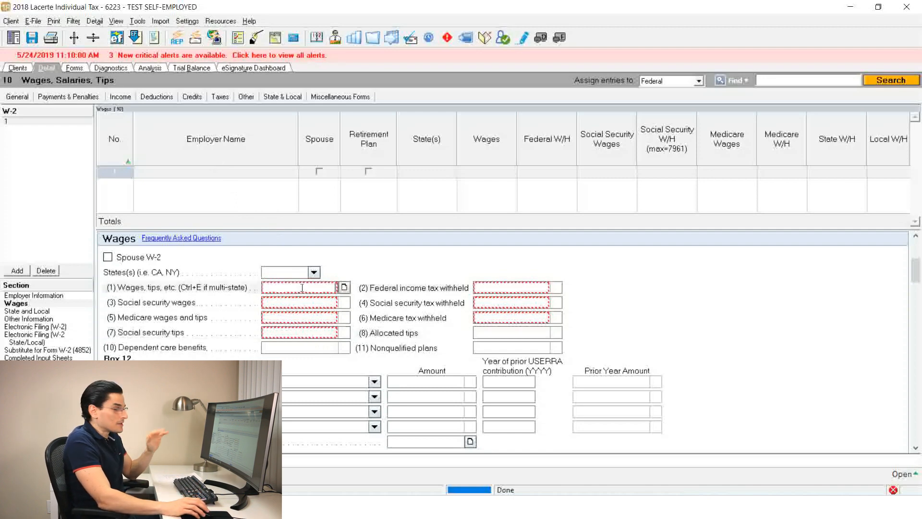
type("100000")
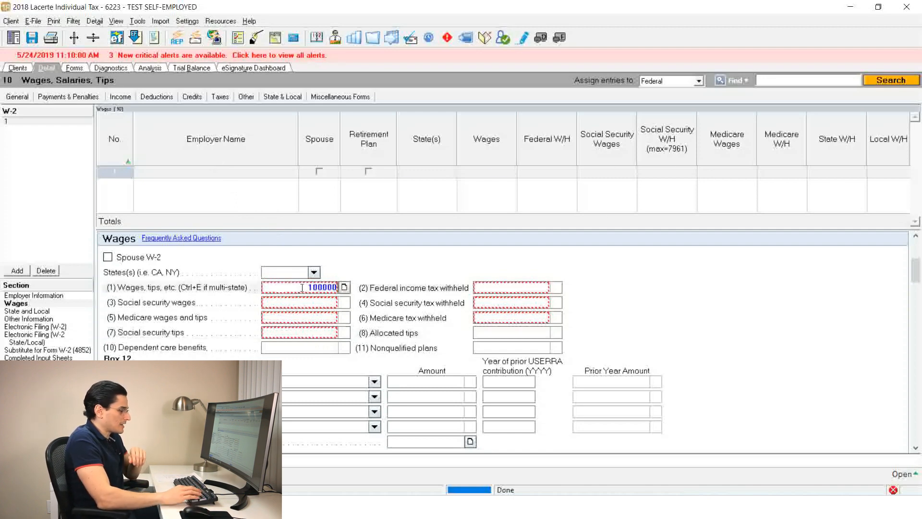
key("Return")
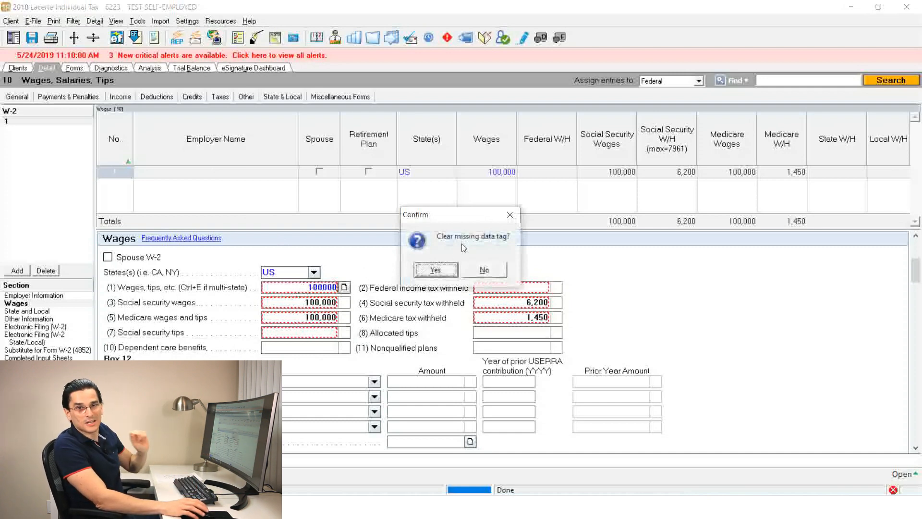
left_click(484, 270)
left_click(304, 303)
left_click(306, 319)
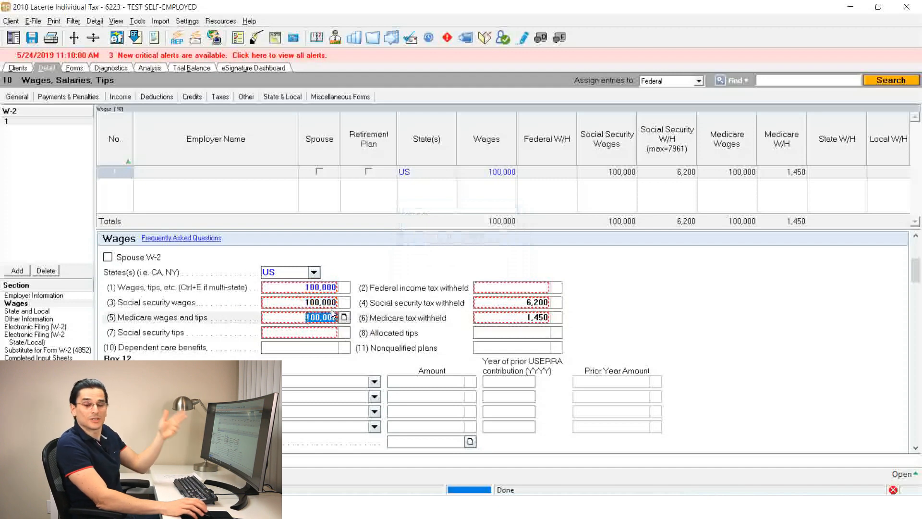
left_click(506, 318)
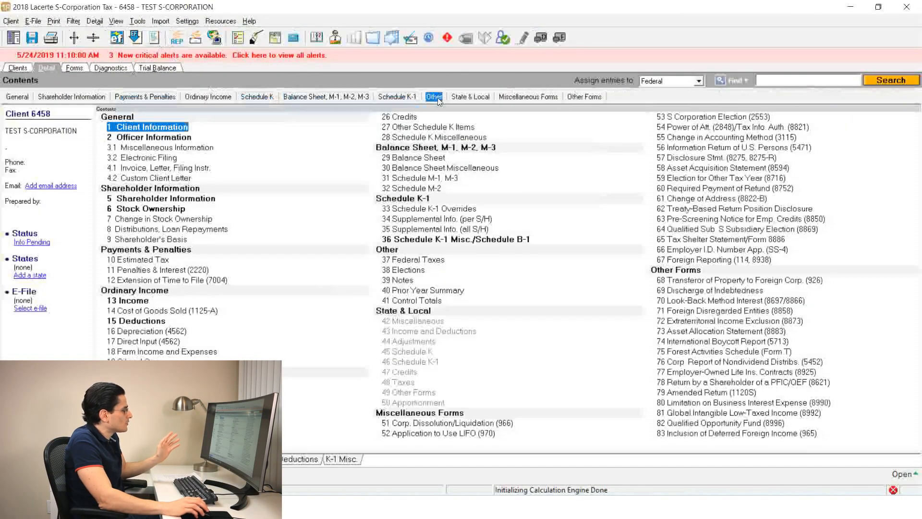
In the test S-corporation return, open the Schedule K-1 Misc./Schedule B-1 input
left_click(397, 96)
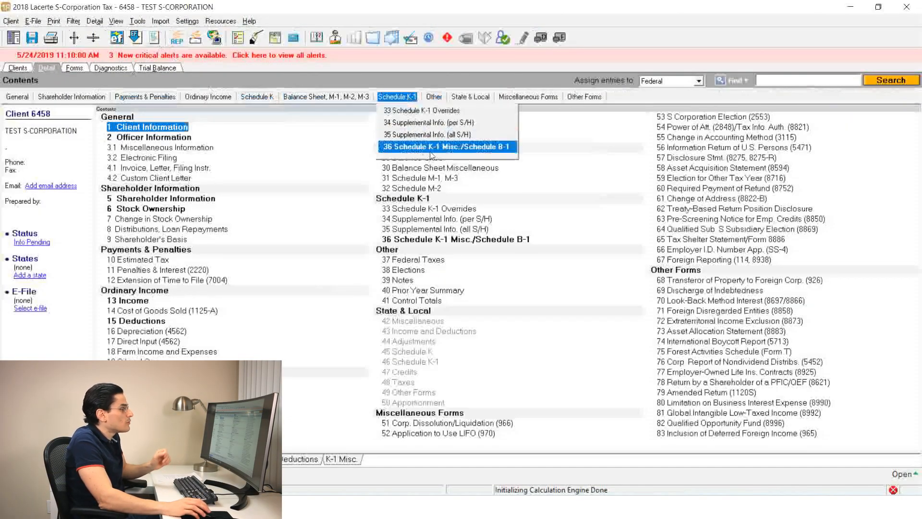
left_click(431, 147)
left_click(125, 168)
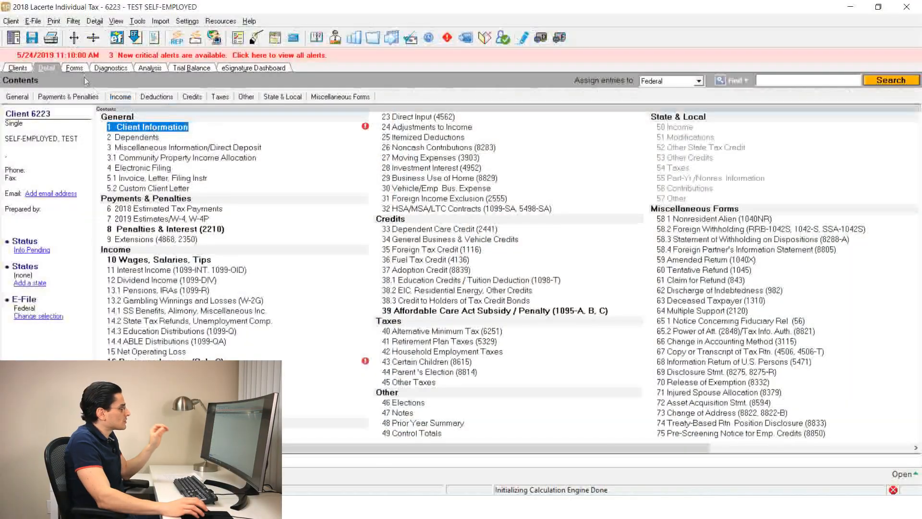
Show the self-employed return's forms at page width and read through Form 1040 and the Form 8879 e-file Signature Authorization
left_click(74, 68)
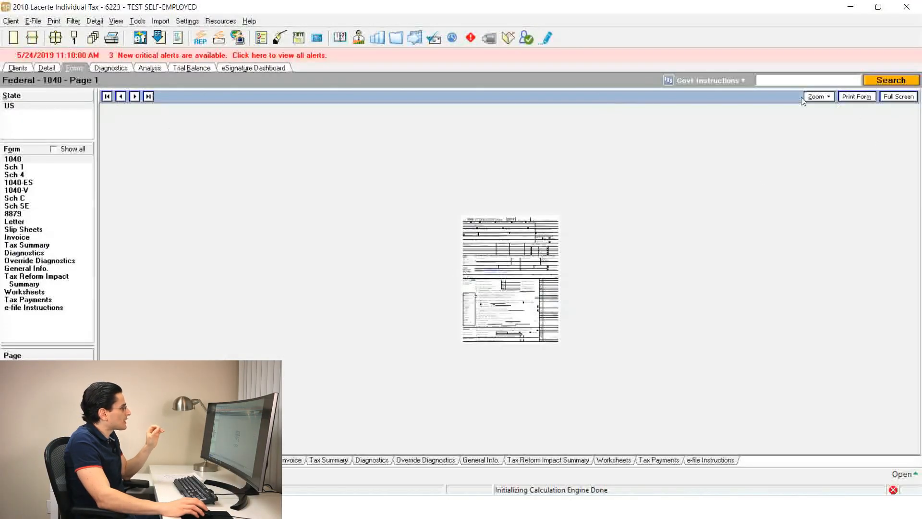
left_click(816, 97)
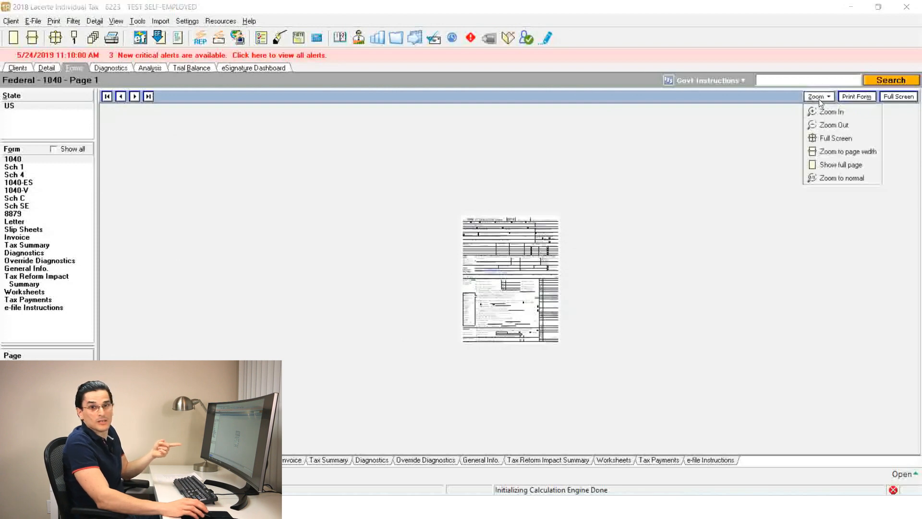
left_click(842, 151)
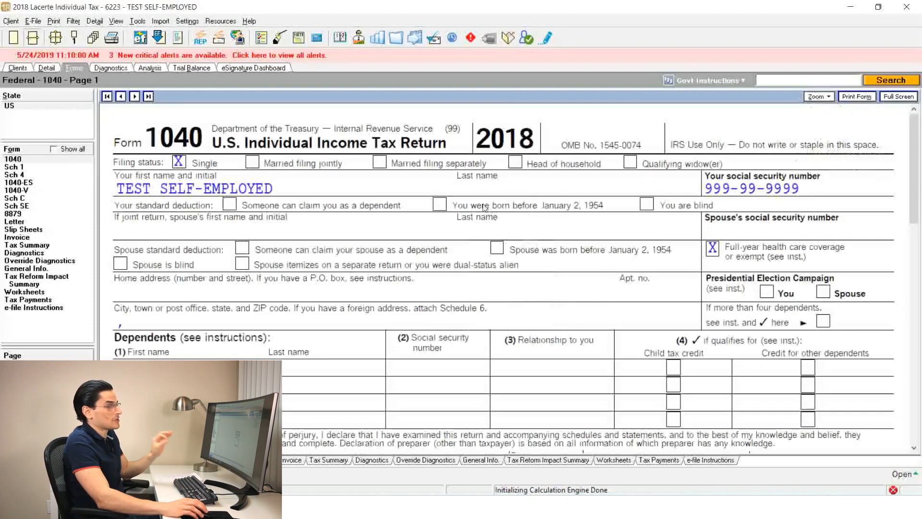
scroll(485, 208, "down", 5)
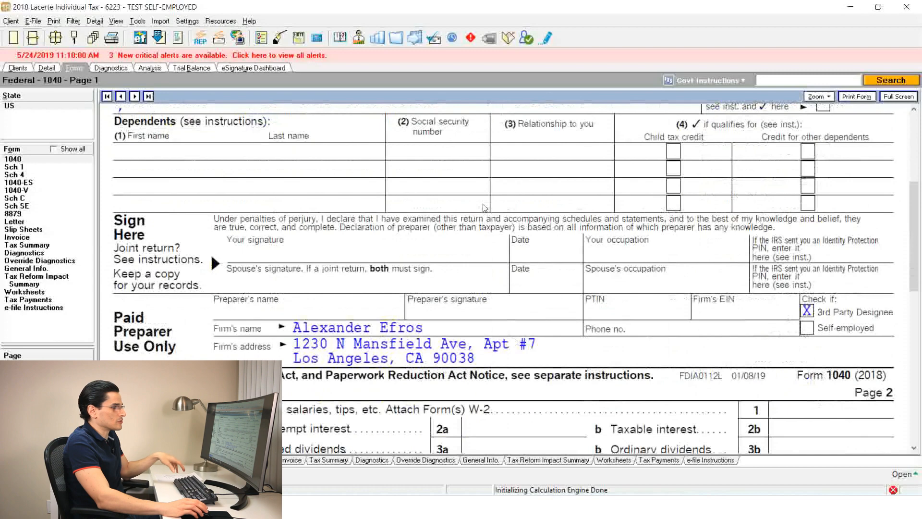
scroll(485, 208, "down", 1)
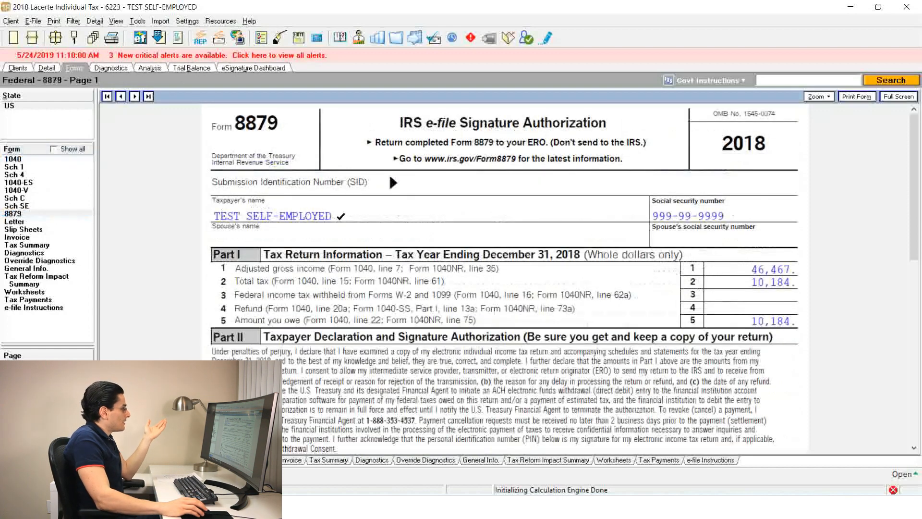
scroll(342, 218, "down", 4)
scroll(341, 223, "down", 2)
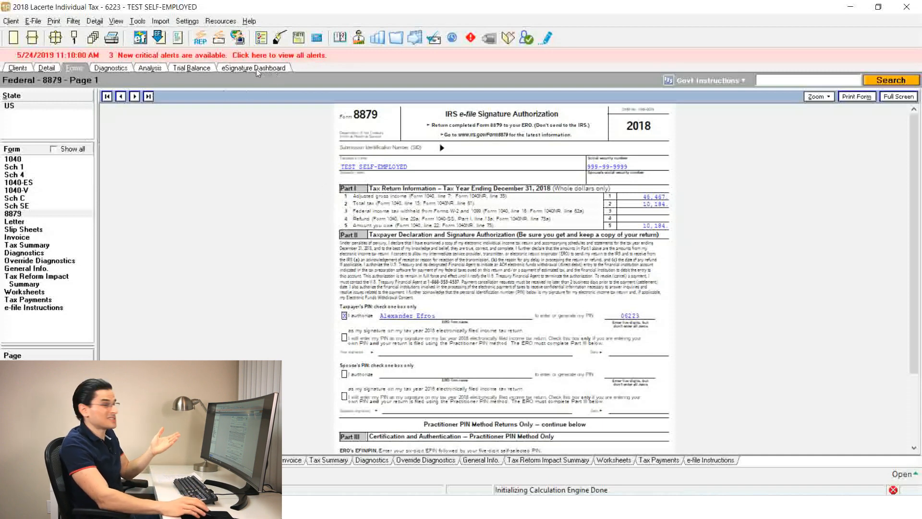
Look over the Intuit eSignature request options and open the eSignature Dashboard
left_click(33, 21)
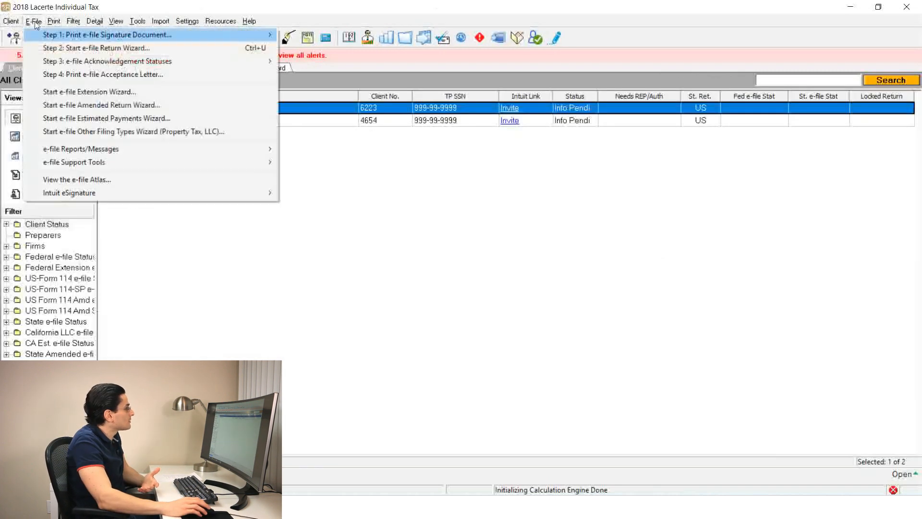
mouse_move(125, 191)
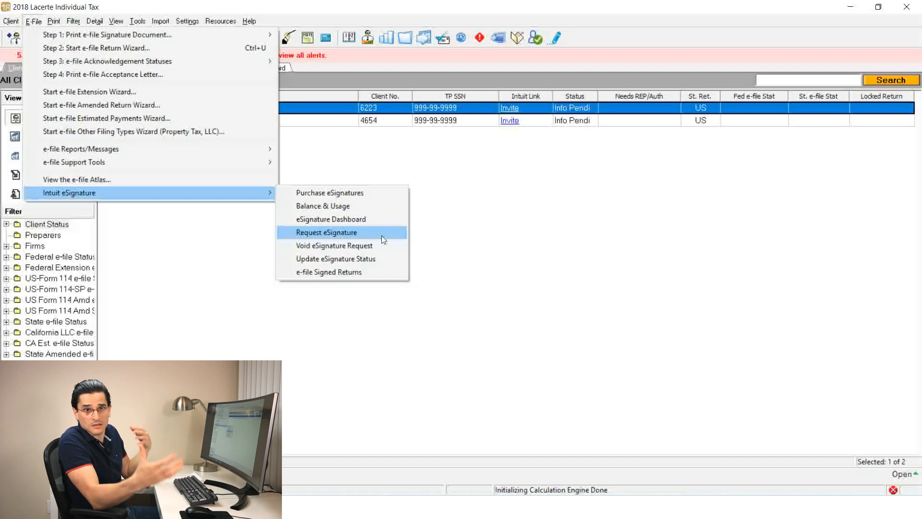
left_click(642, 7)
left_click(263, 68)
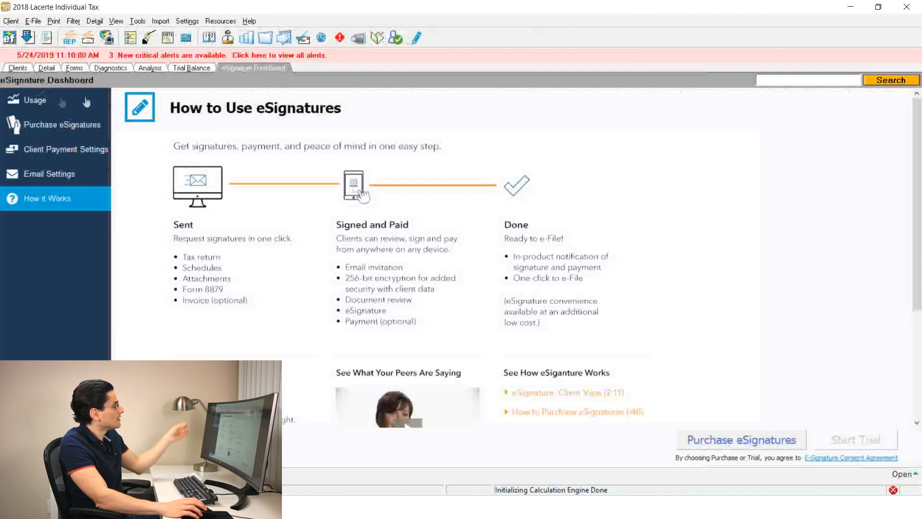